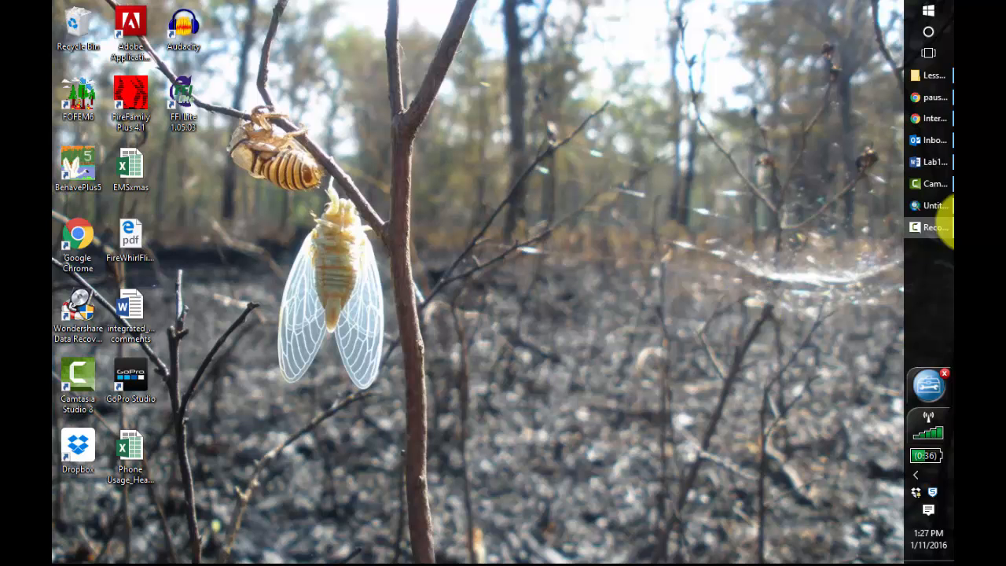
Review the lesson folders in C:\407 and open the Lesson_1 folder
click(933, 76)
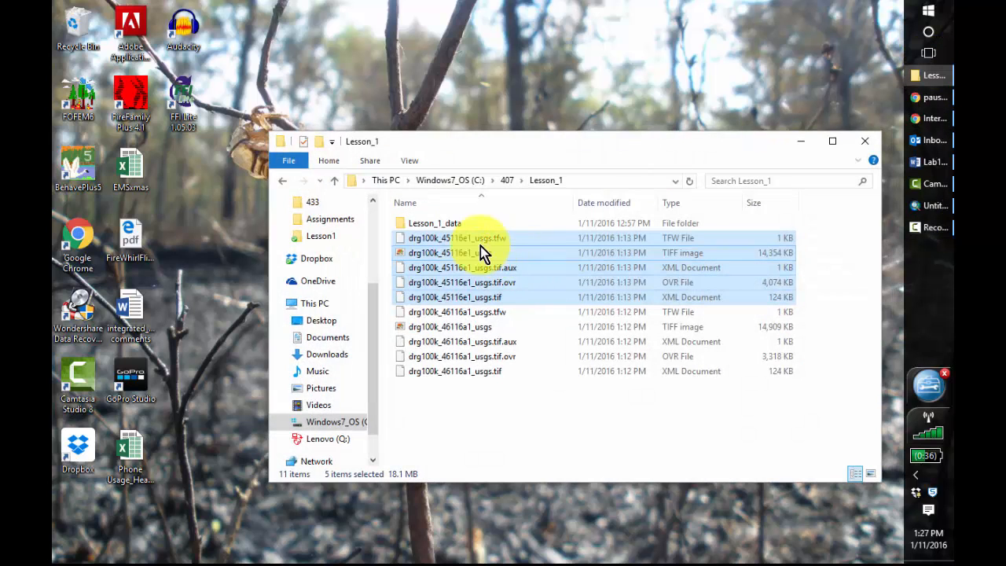
click(507, 181)
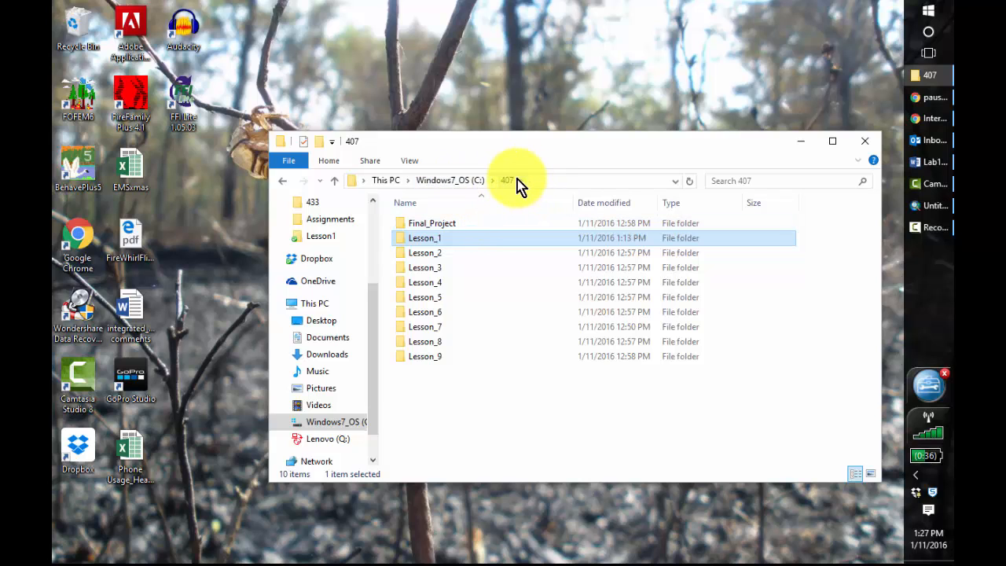
drag(410, 239, 424, 245)
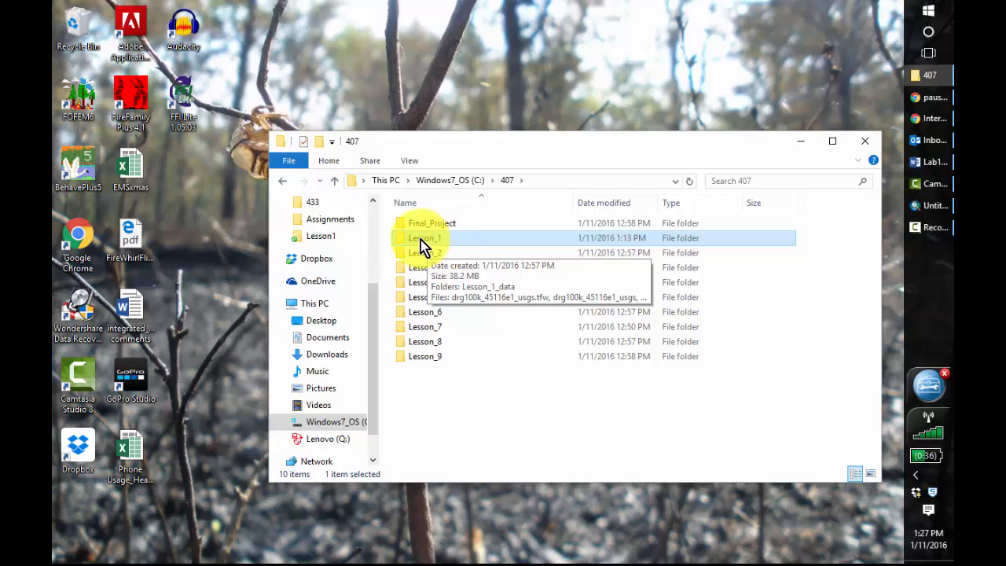
double_click(430, 241)
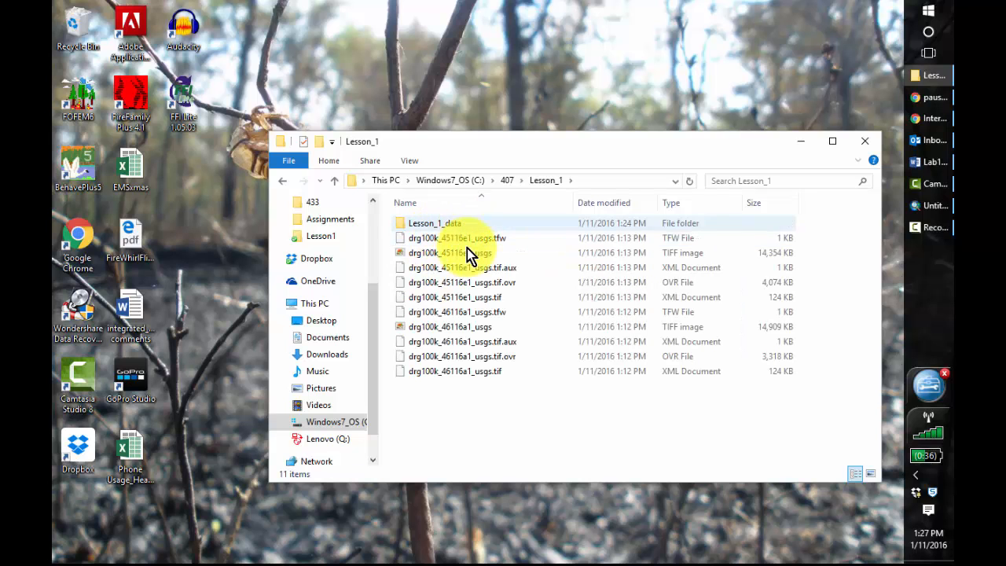
Switch to the INSIDE Idaho website in Chrome, open its online topographic maps, and display the DRG 100K Idaho layer
click(936, 122)
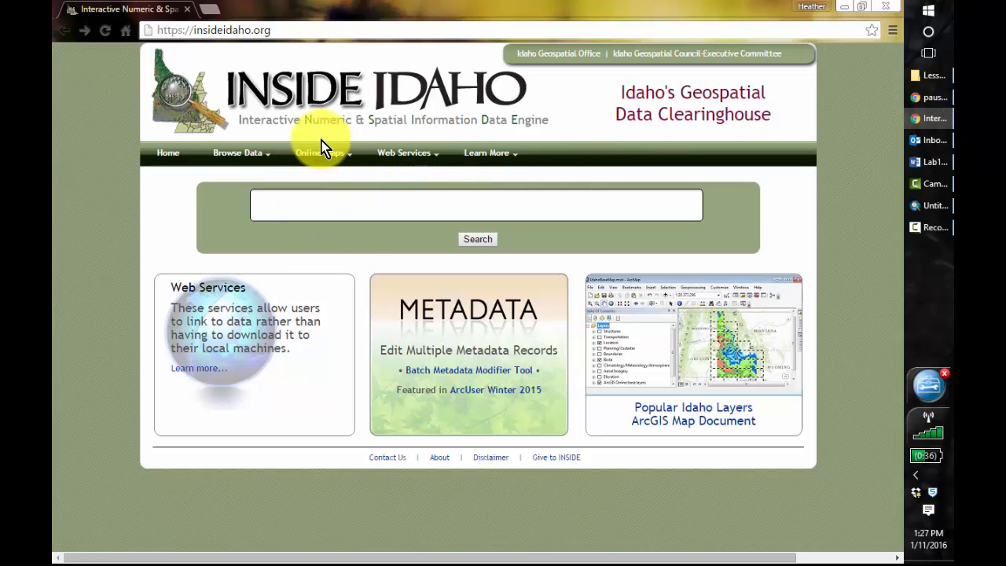
mouse_move(353, 152)
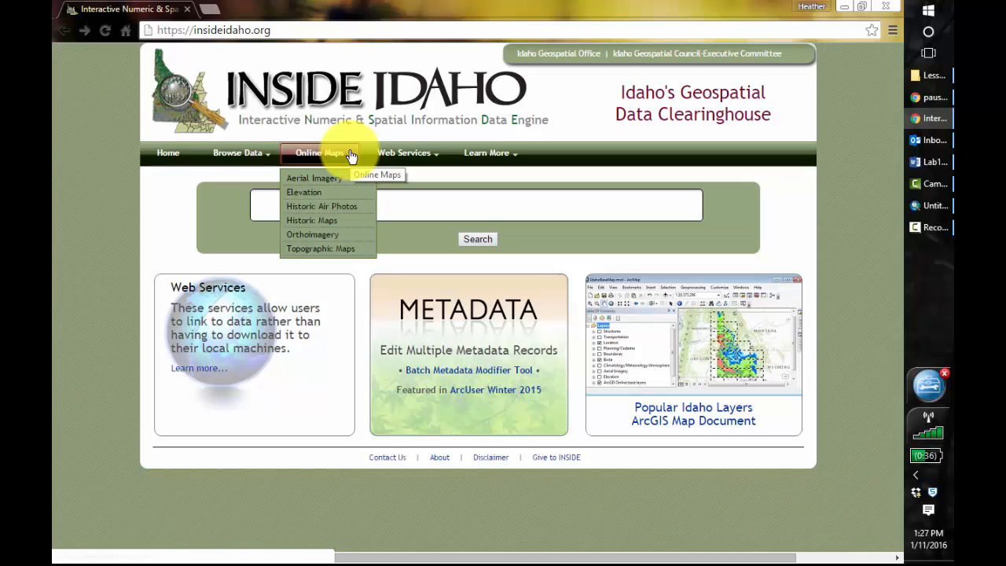
click(348, 250)
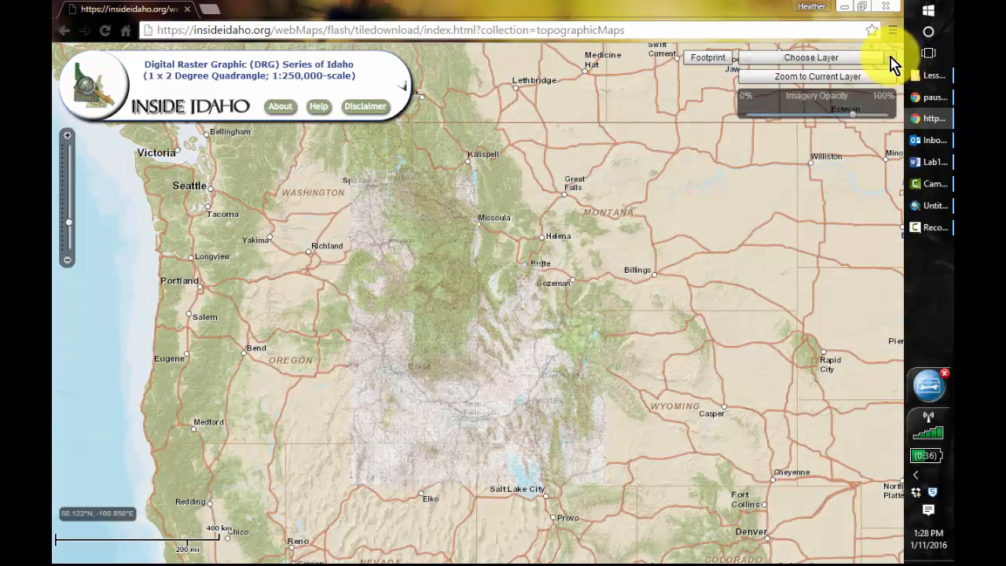
click(891, 58)
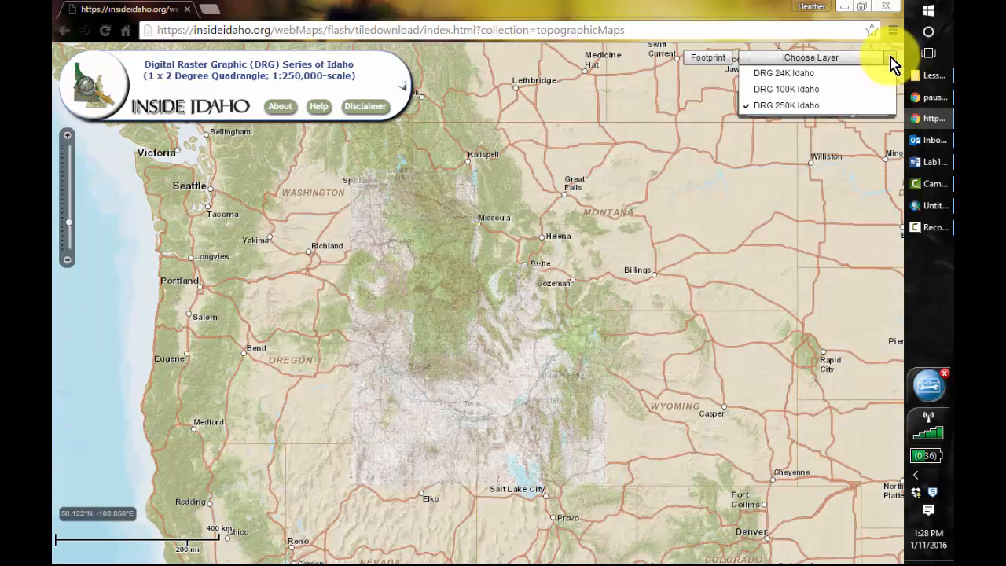
click(809, 88)
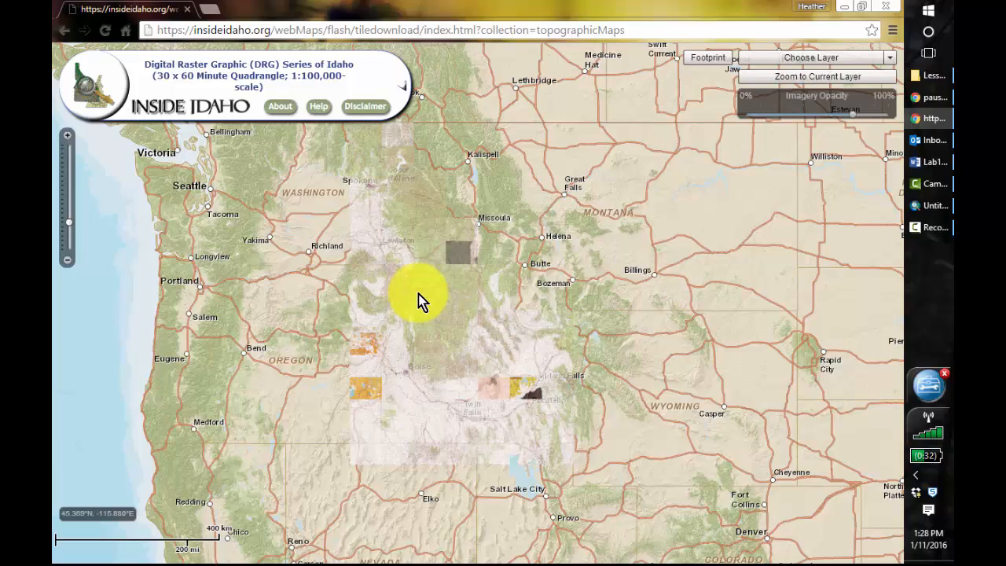
Download the data for the Orofino and Grangeville quadrangles from the topographic map viewer
click(68, 138)
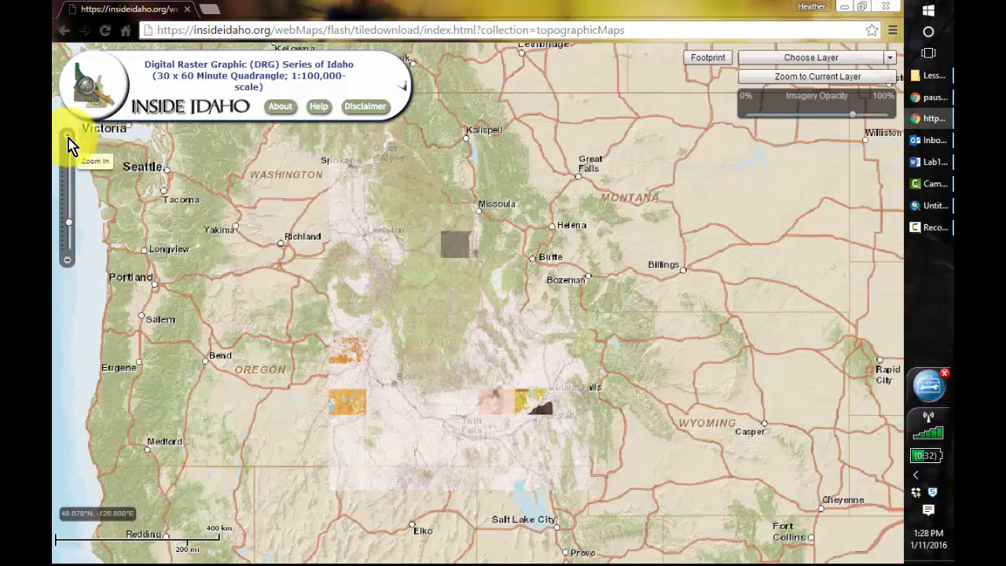
drag(273, 249, 375, 280)
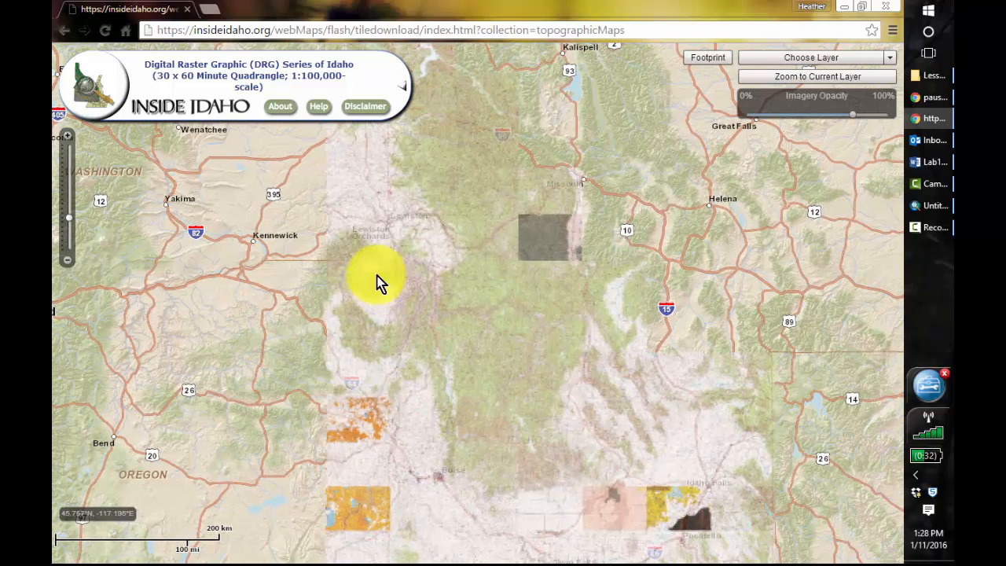
click(405, 244)
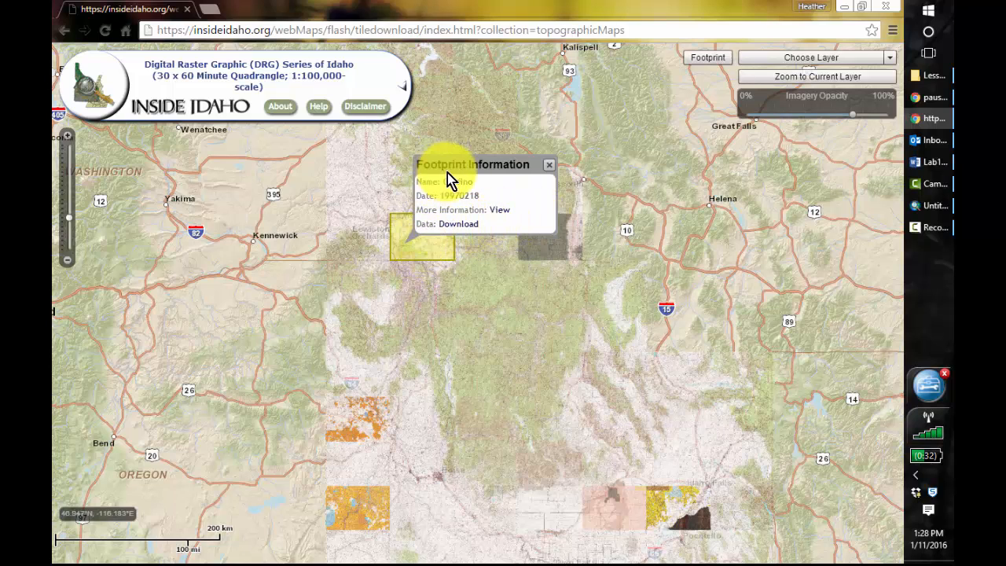
click(462, 229)
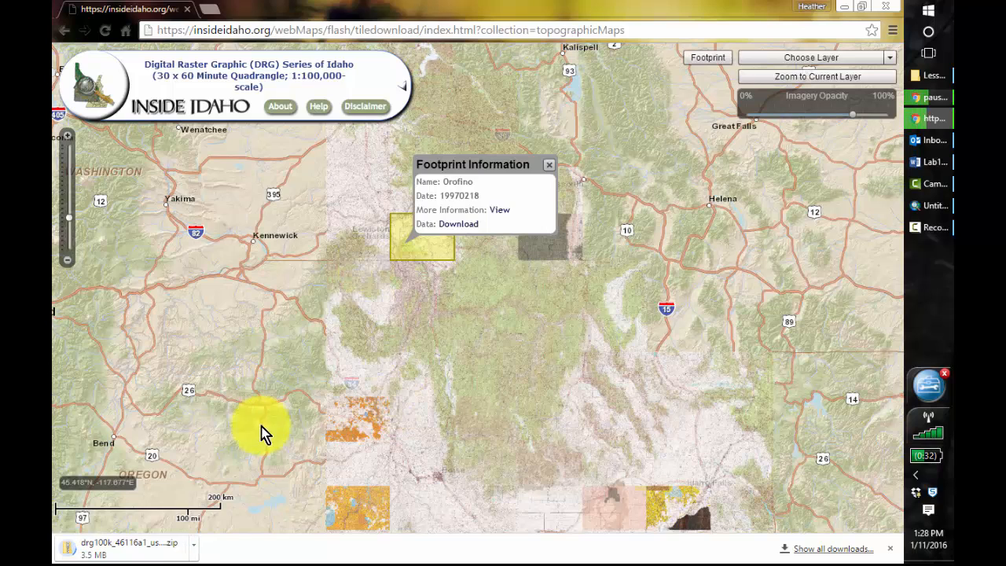
click(417, 297)
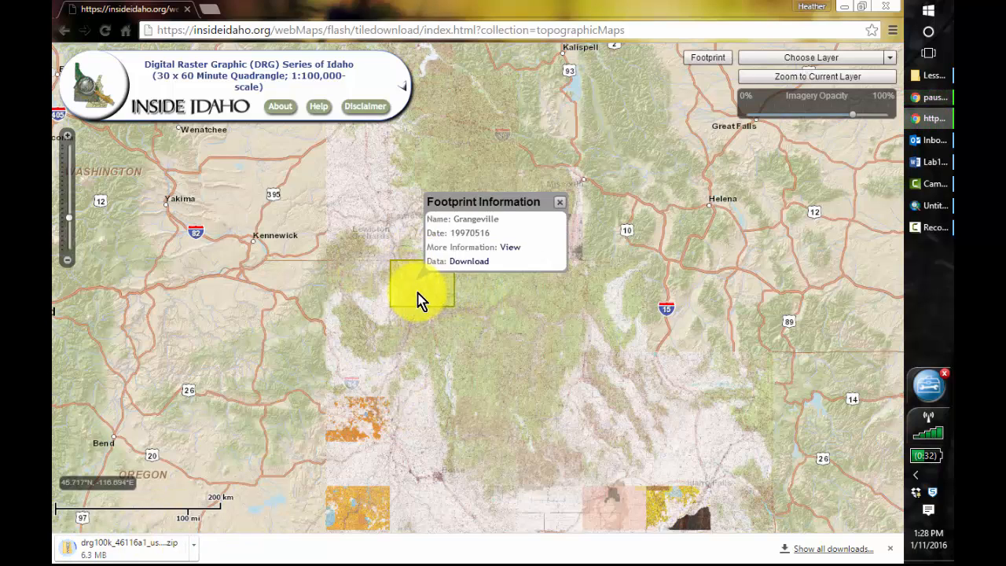
click(470, 261)
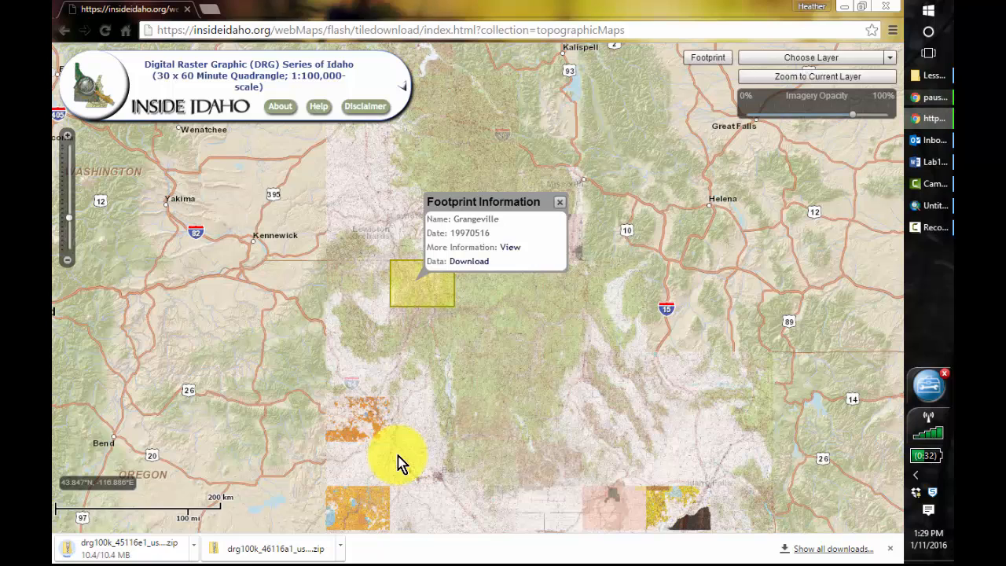
Select all files in the downloaded drg100k_46116a1 archive and bring up the Lesson_1 folder as their destination
click(341, 549)
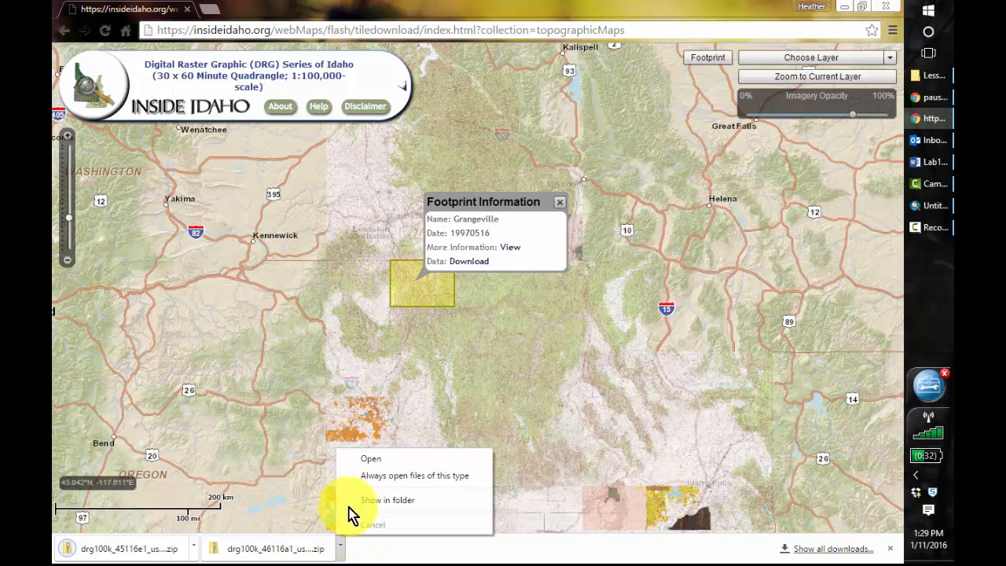
click(373, 464)
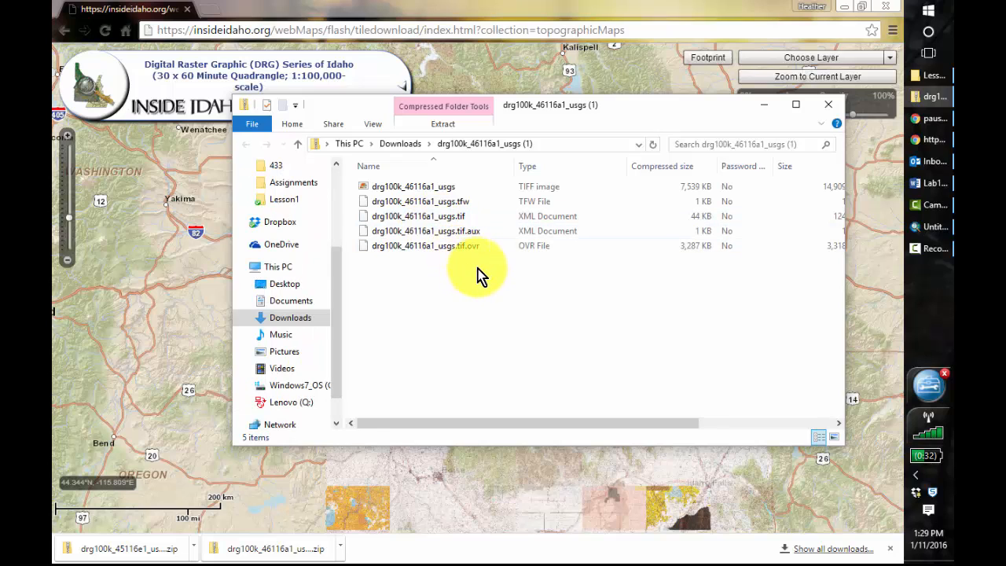
key(ctrl+a)
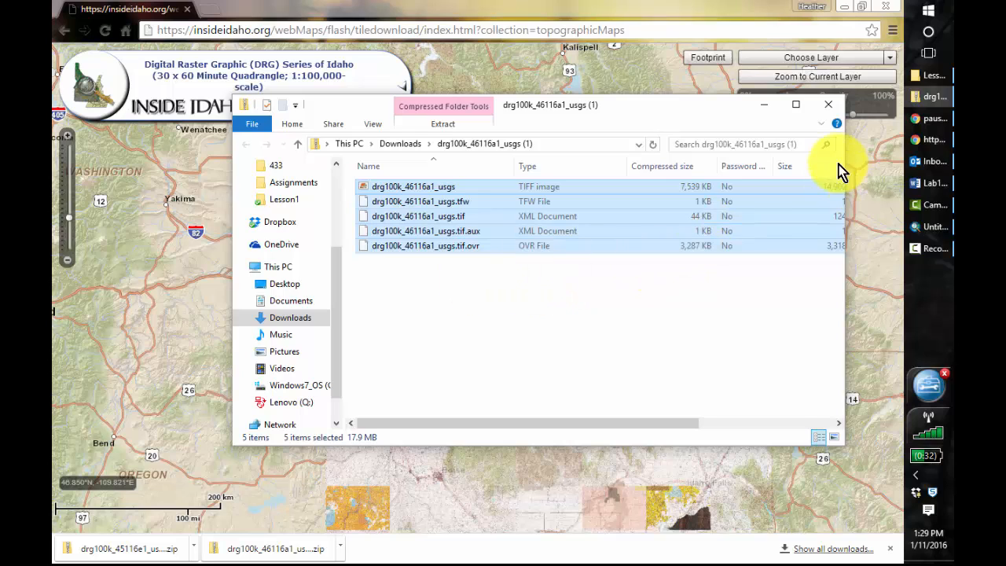
mouse_move(931, 80)
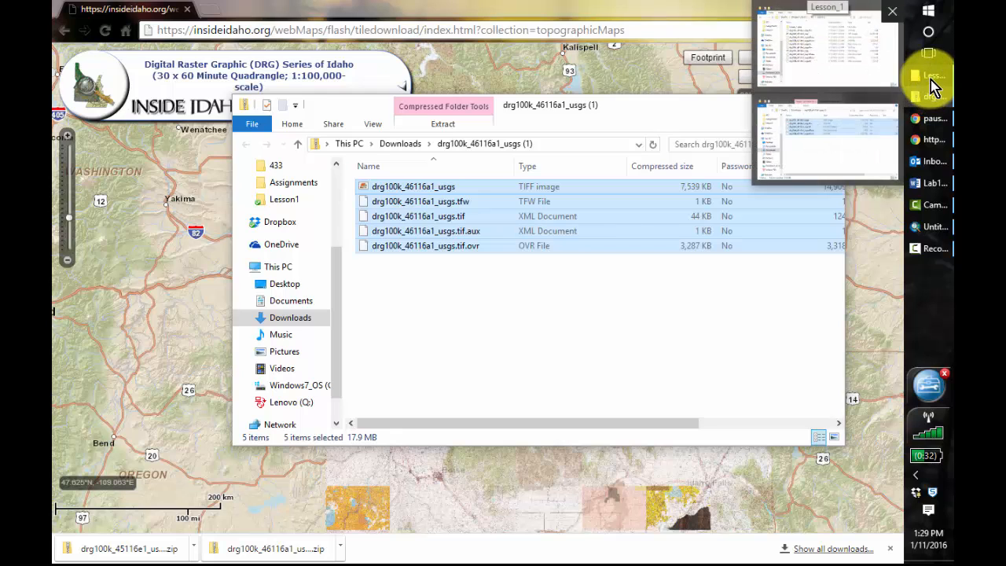
click(877, 106)
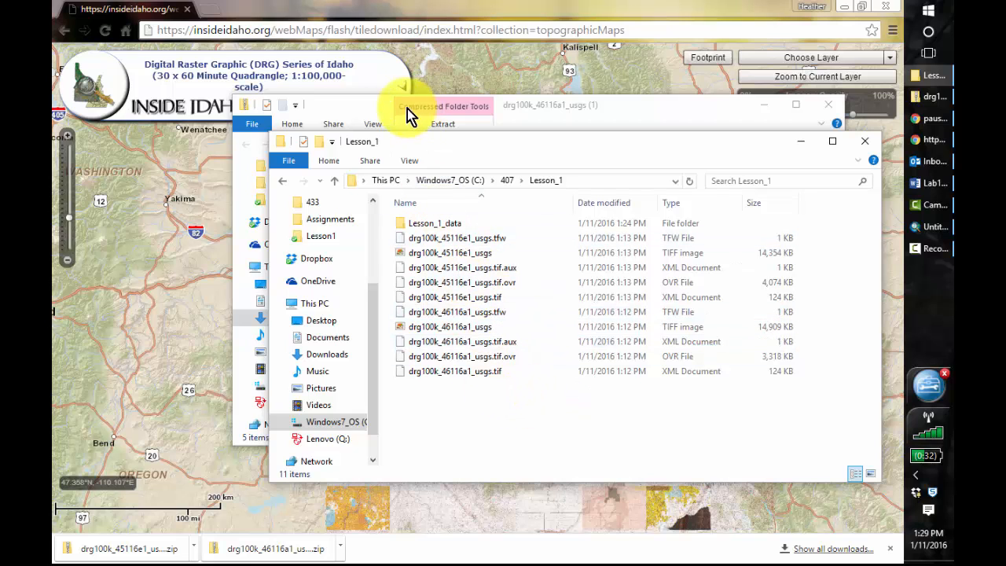
Select all files in the downloaded drg100k_45116e1 archive, check the Lesson_1 destination folder, and minimize the archive window
click(194, 548)
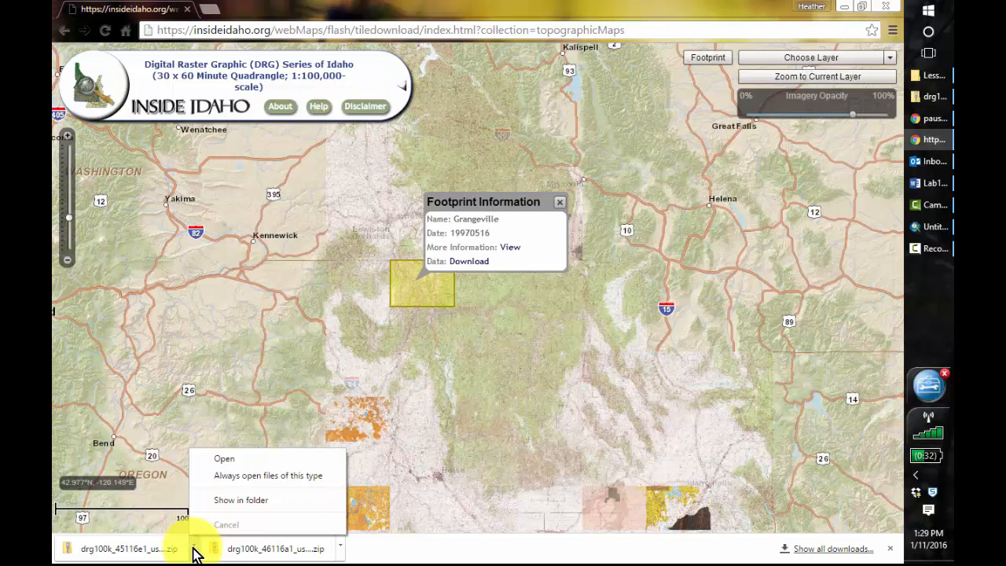
click(216, 459)
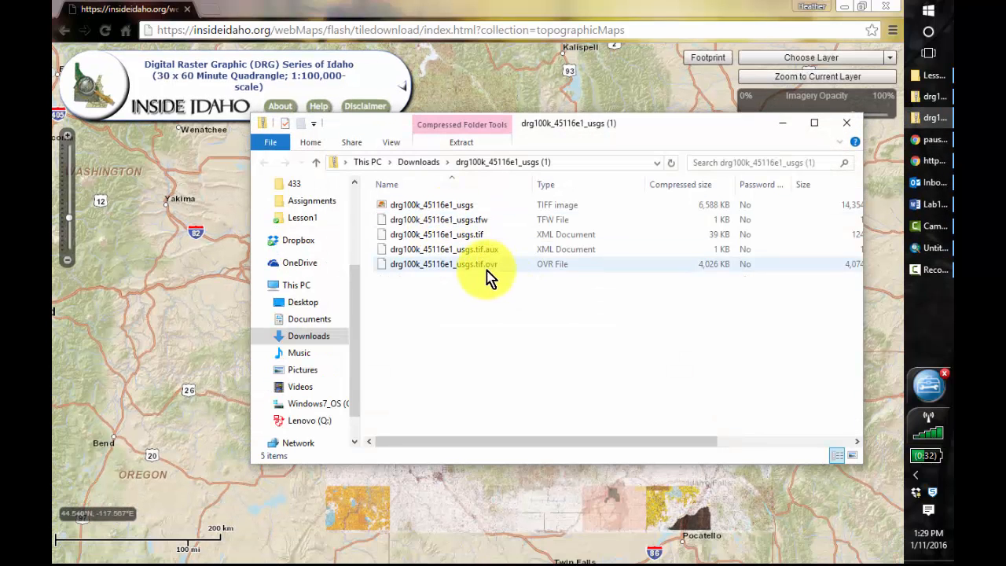
key(ctrl+a)
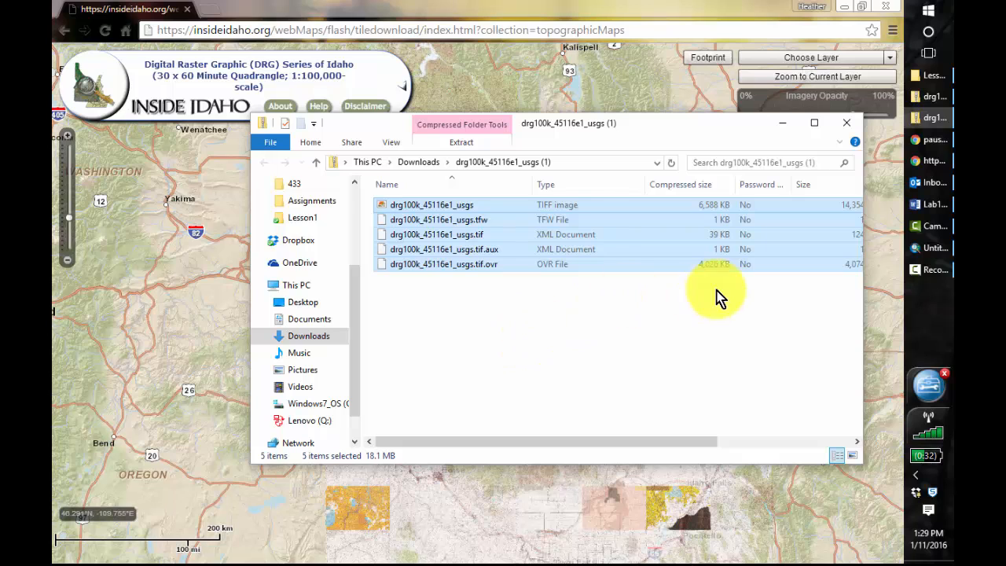
click(924, 75)
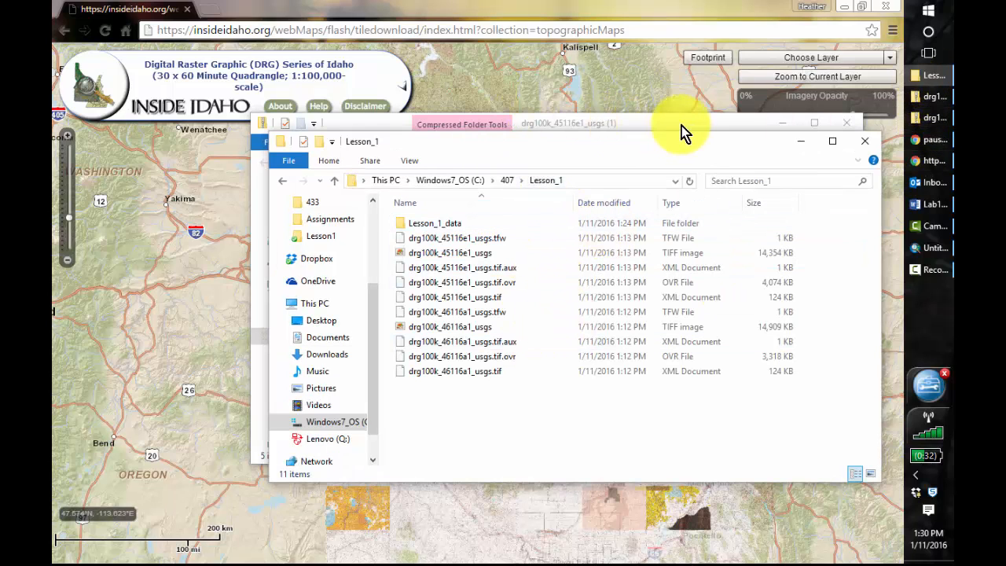
click(658, 127)
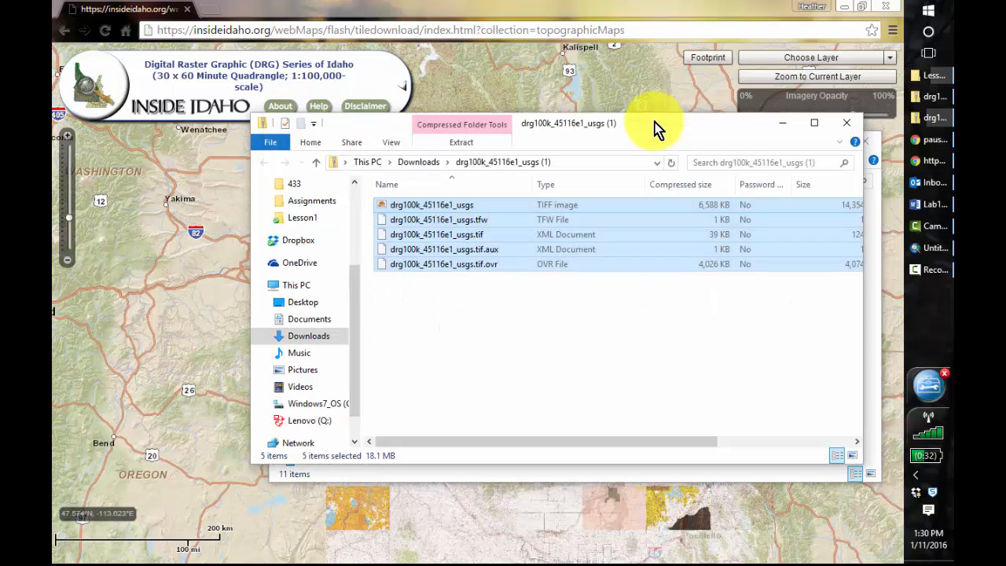
click(783, 123)
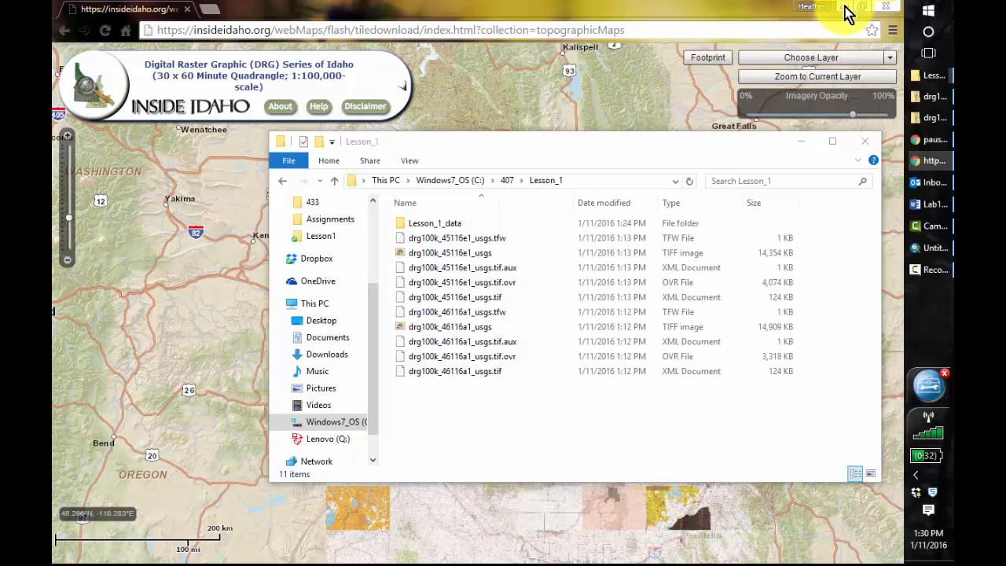
Switch to ArcMap and add drg100k_45116e1_usgs.tif and drg100k_46116a1_usgs.tif from the Lesson_1 folder to the map
click(846, 10)
click(940, 248)
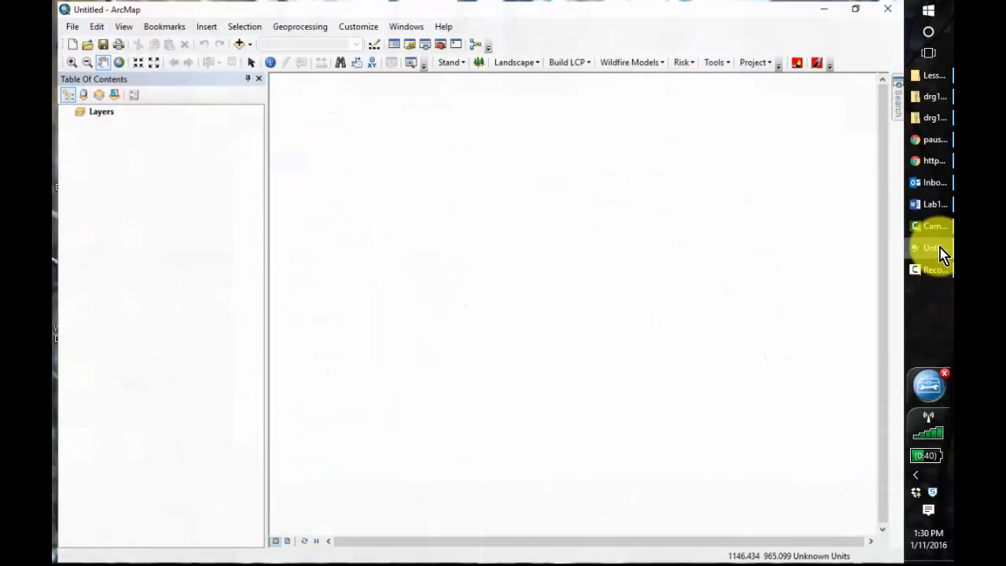
click(237, 43)
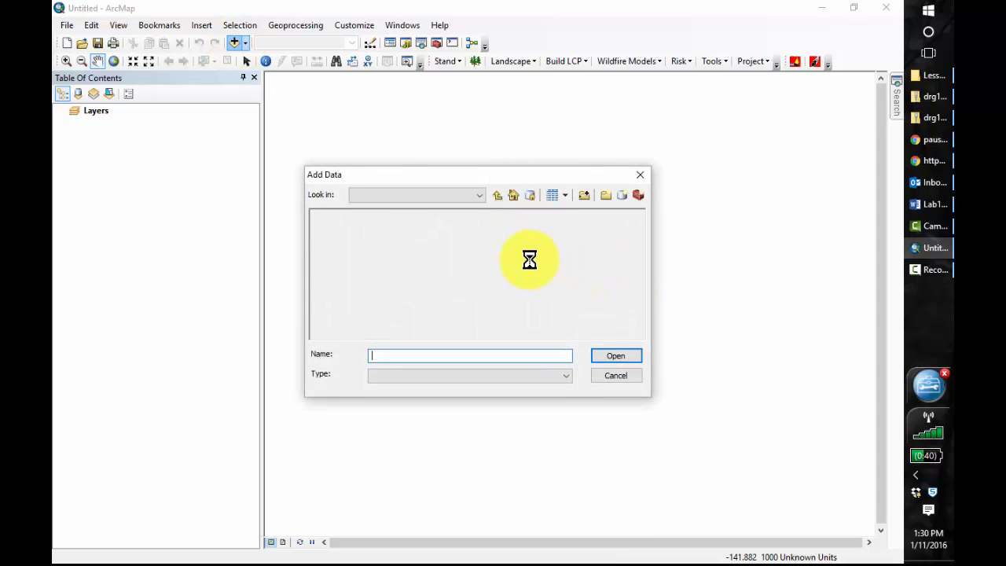
click(482, 194)
click(483, 195)
click(483, 195)
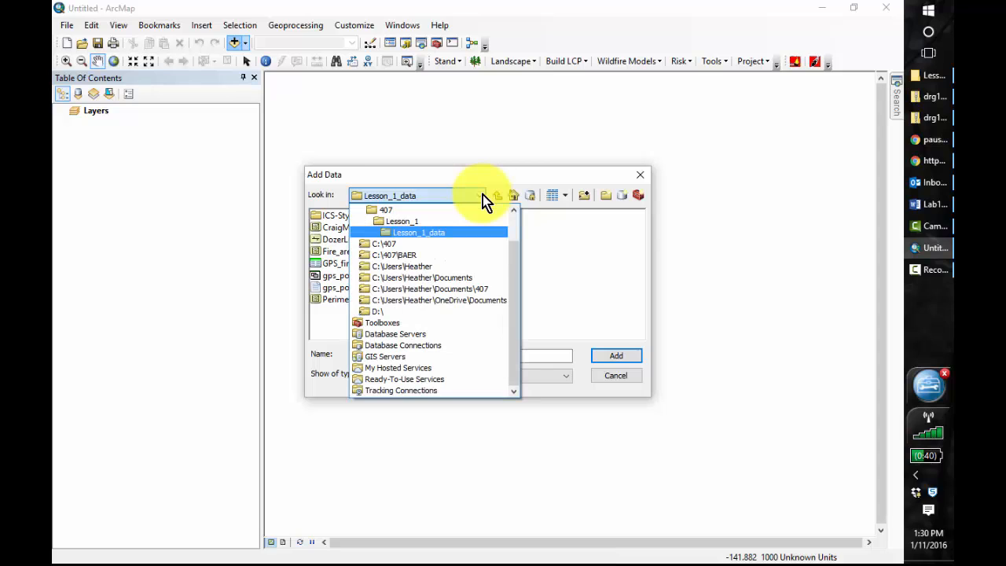
scroll(515, 251, up, 1)
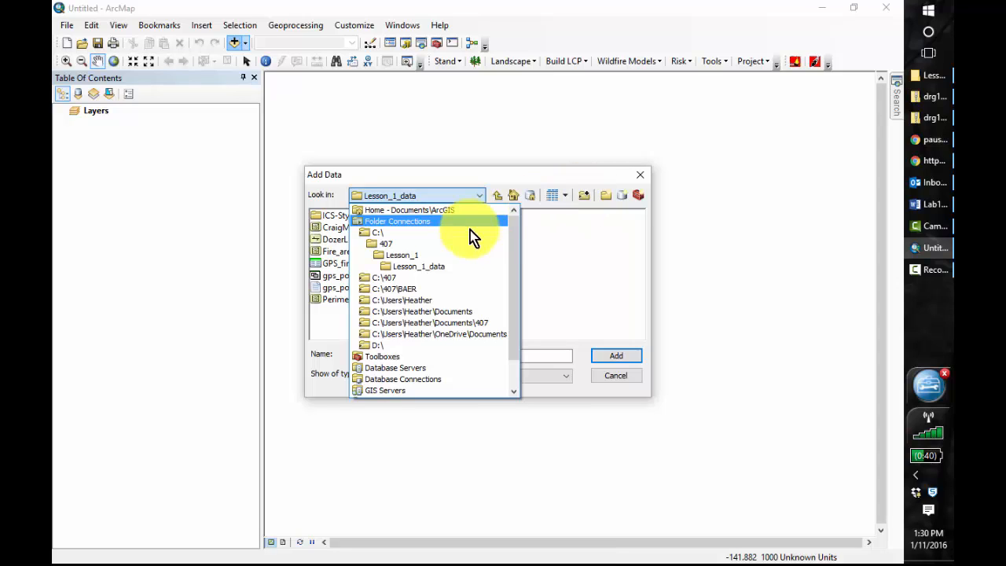
click(393, 256)
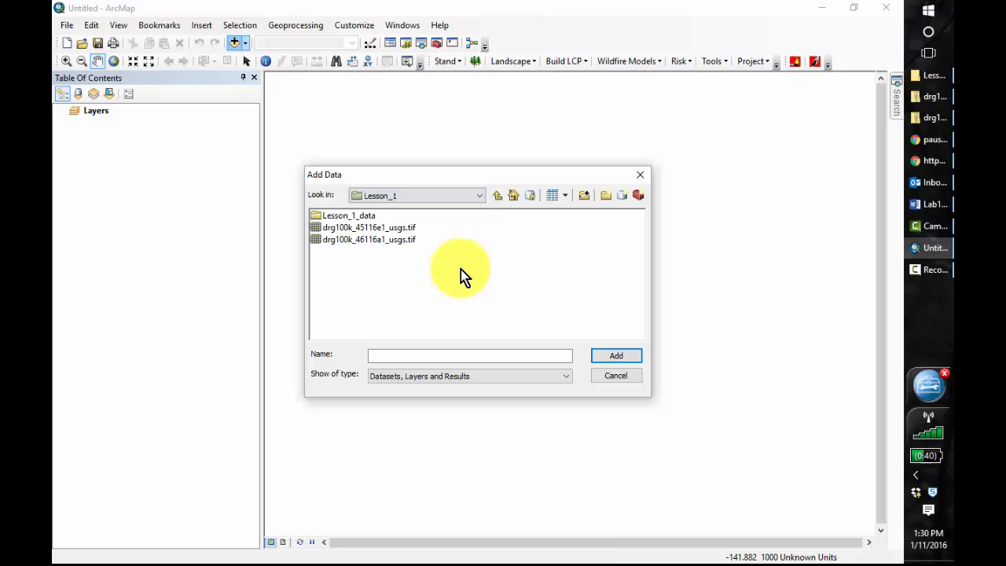
click(349, 229)
shift+click(353, 239)
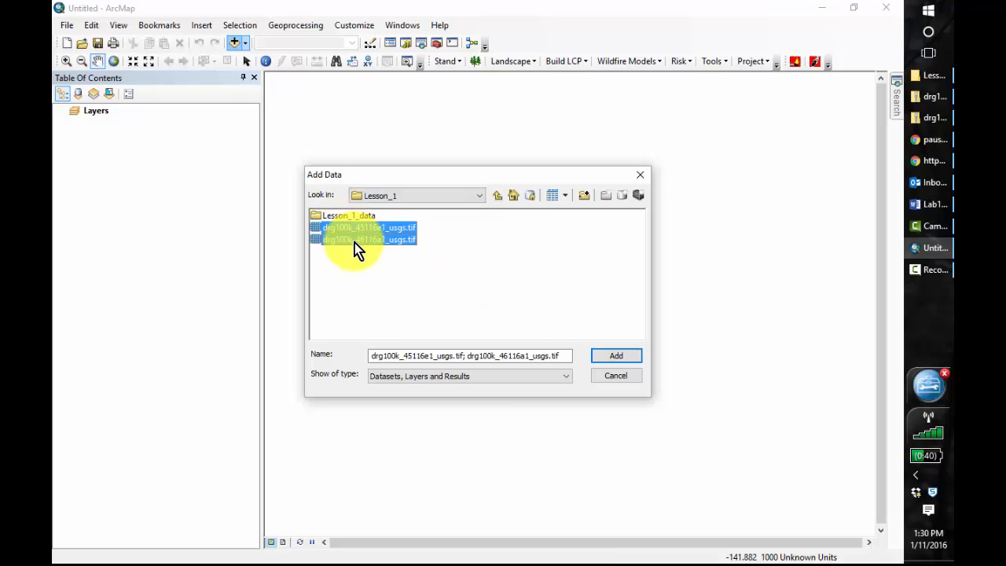
click(623, 356)
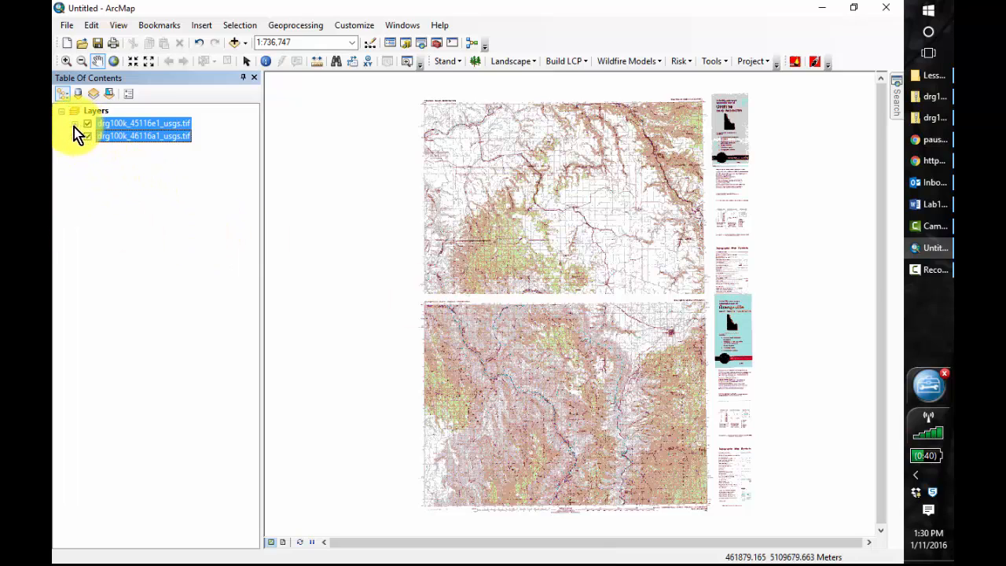
Set colormap value 1 of the drg100k_45116e1_usgs.tif layer to No Color
click(125, 125)
right_click(139, 126)
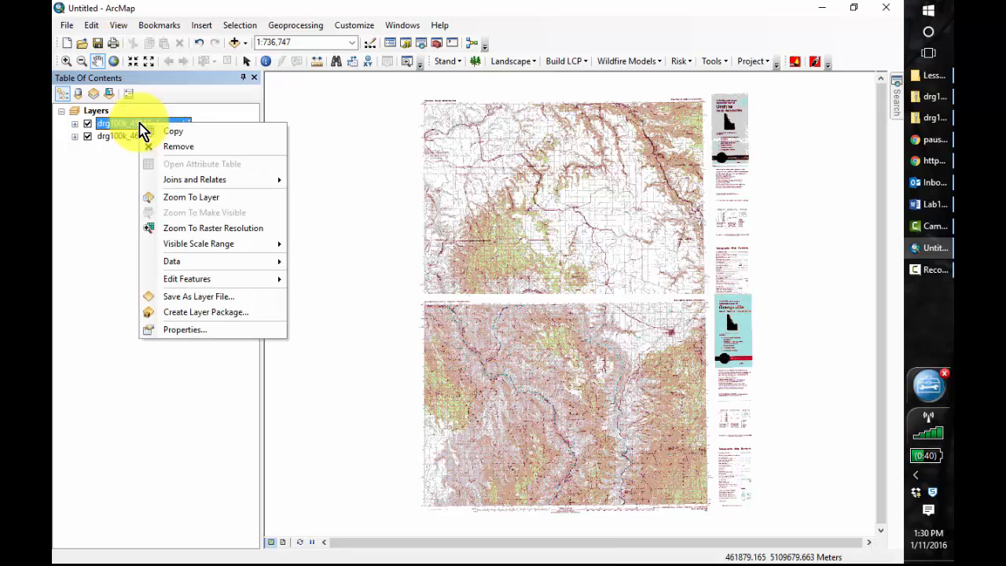
click(202, 327)
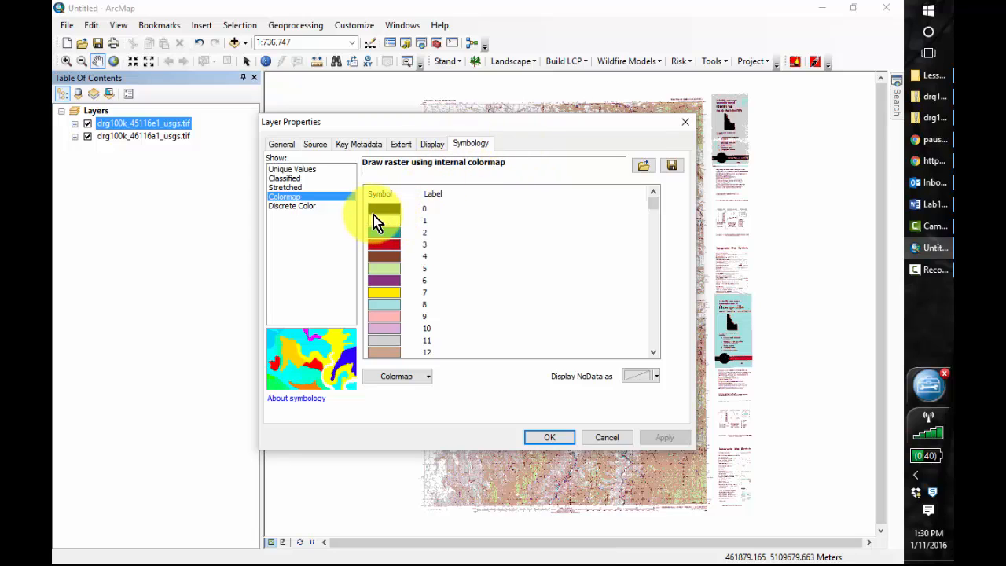
click(391, 223)
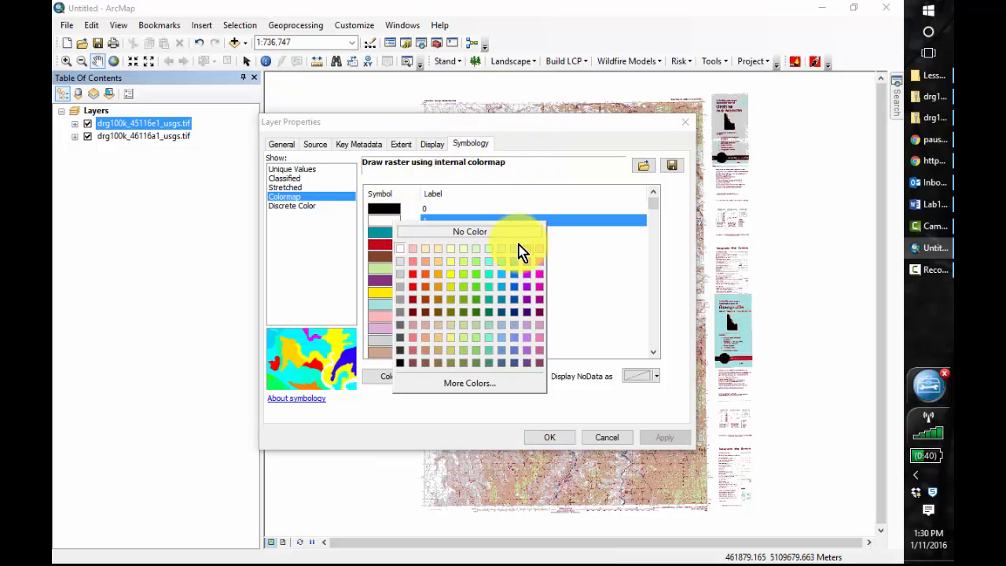
click(446, 232)
click(548, 438)
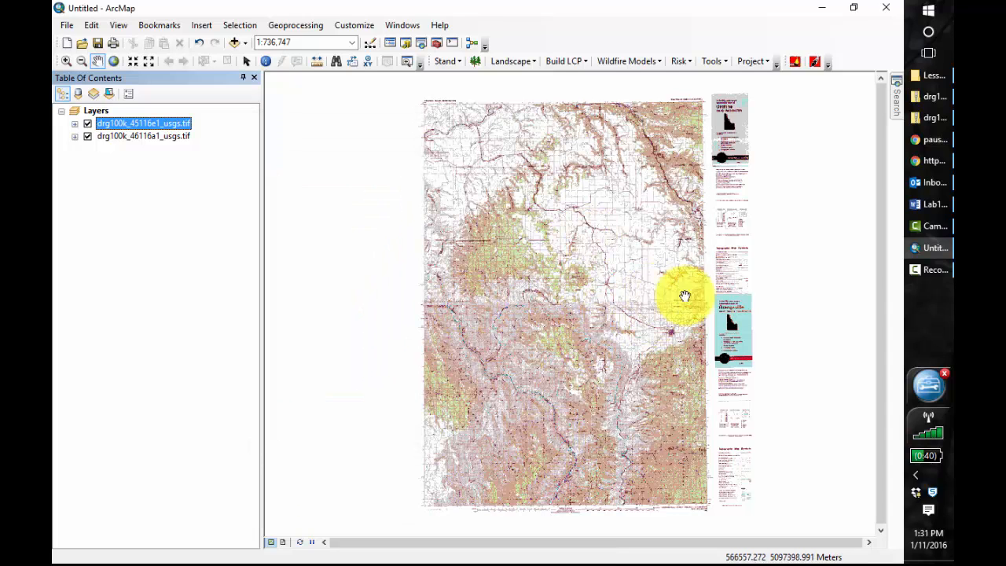
Set colormap value 1 of the drg100k_46116a1_usgs.tif layer to no fill color and collapse its legend
click(66, 61)
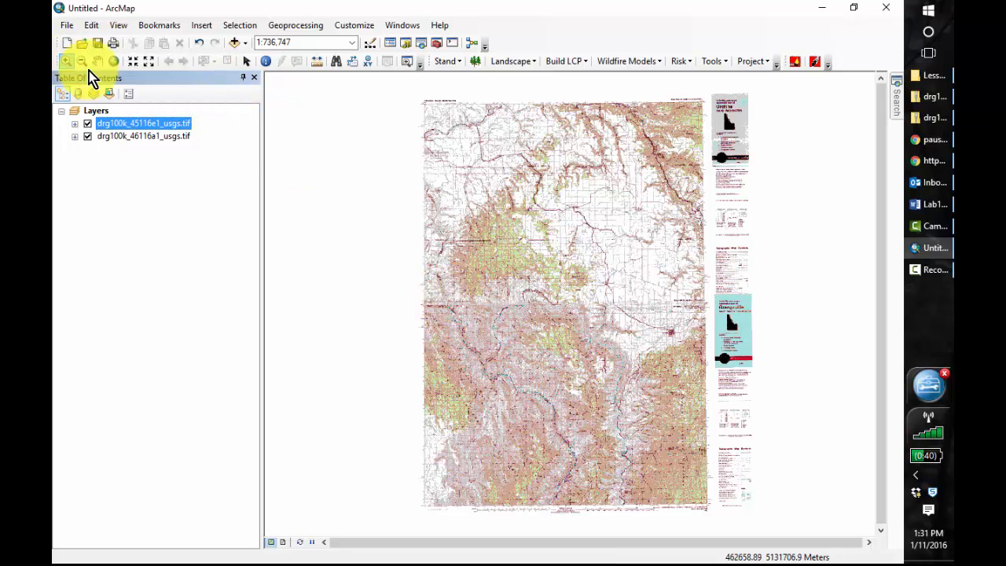
drag(418, 276, 571, 352)
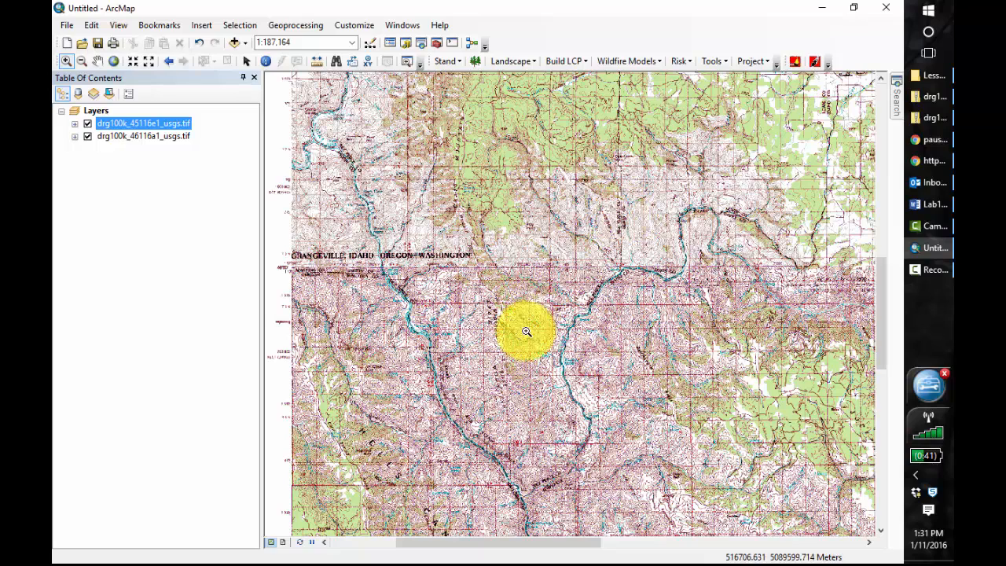
click(74, 137)
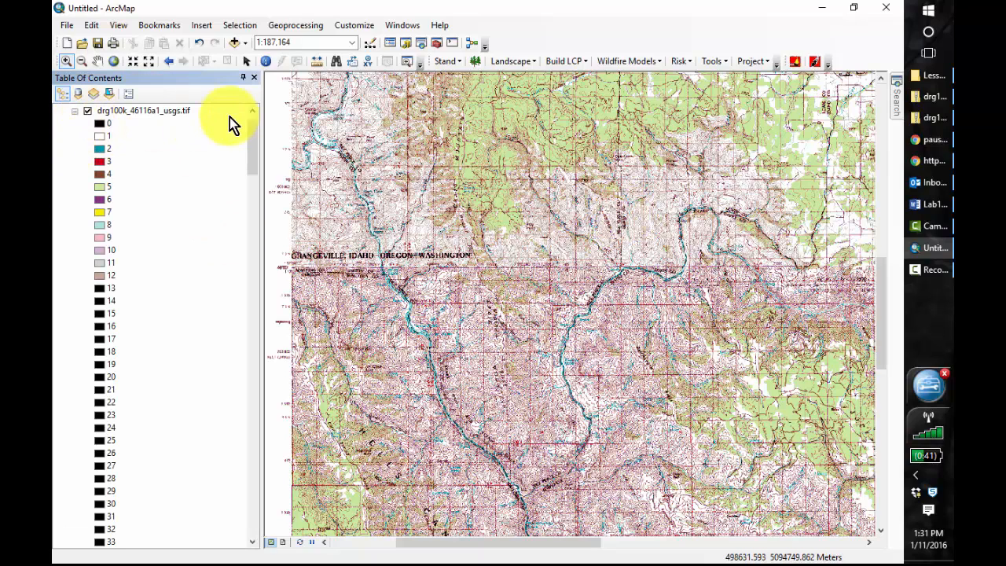
scroll(247, 146, up, 1)
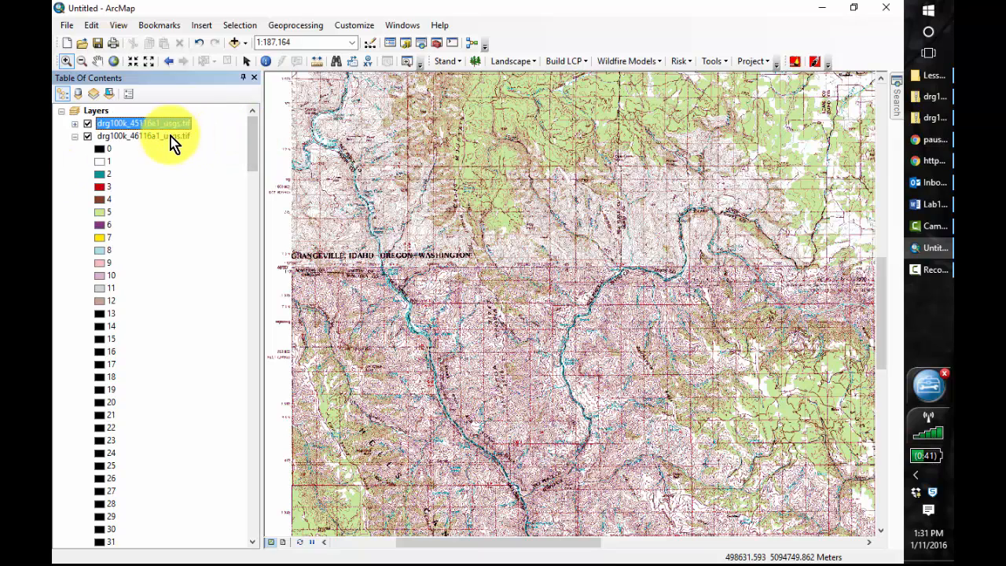
click(99, 162)
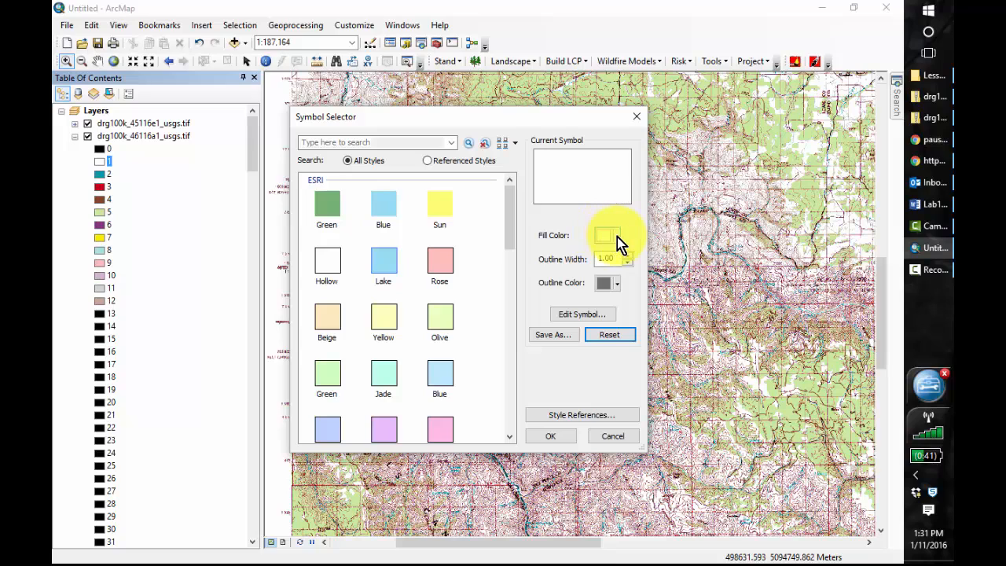
click(606, 236)
click(623, 256)
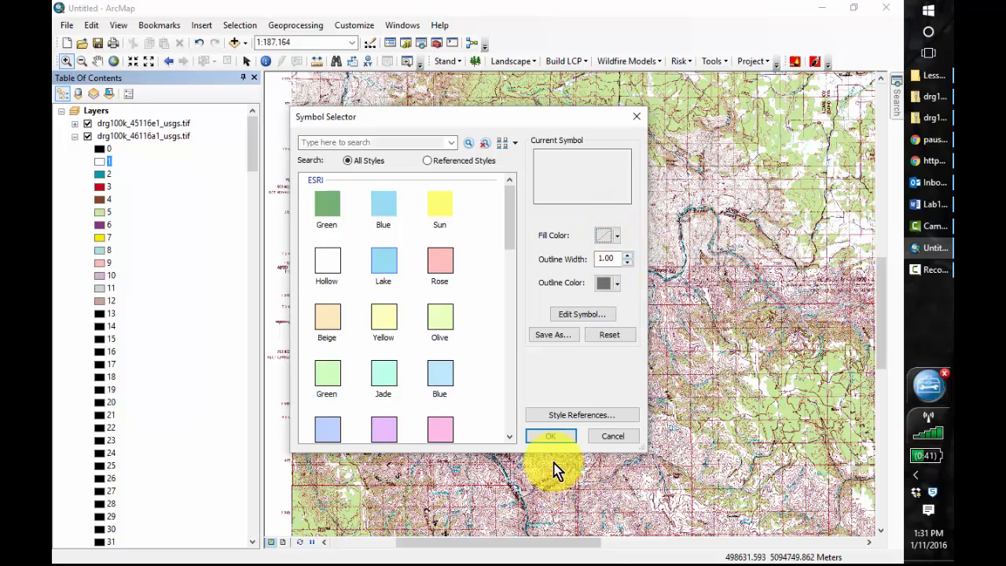
click(543, 438)
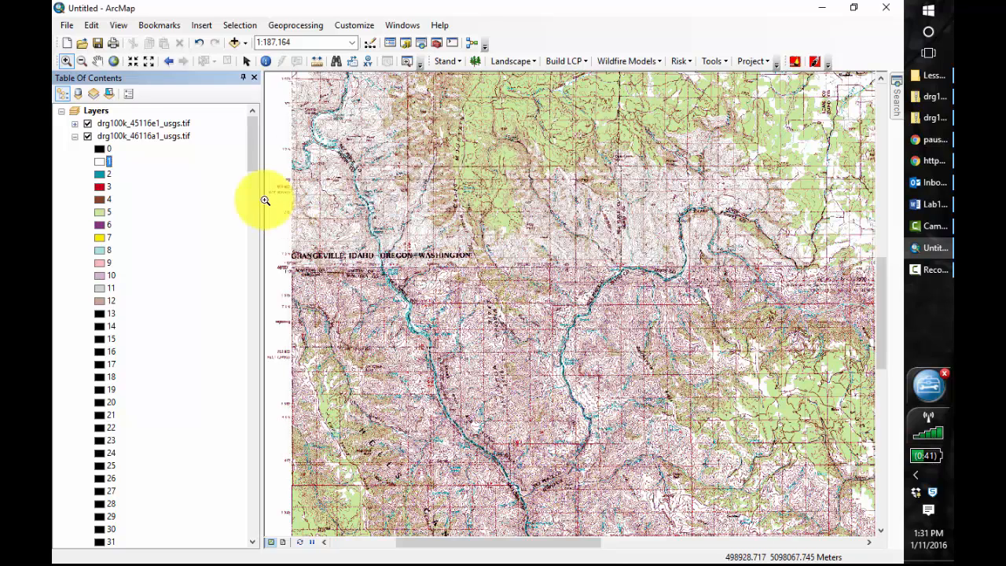
click(75, 137)
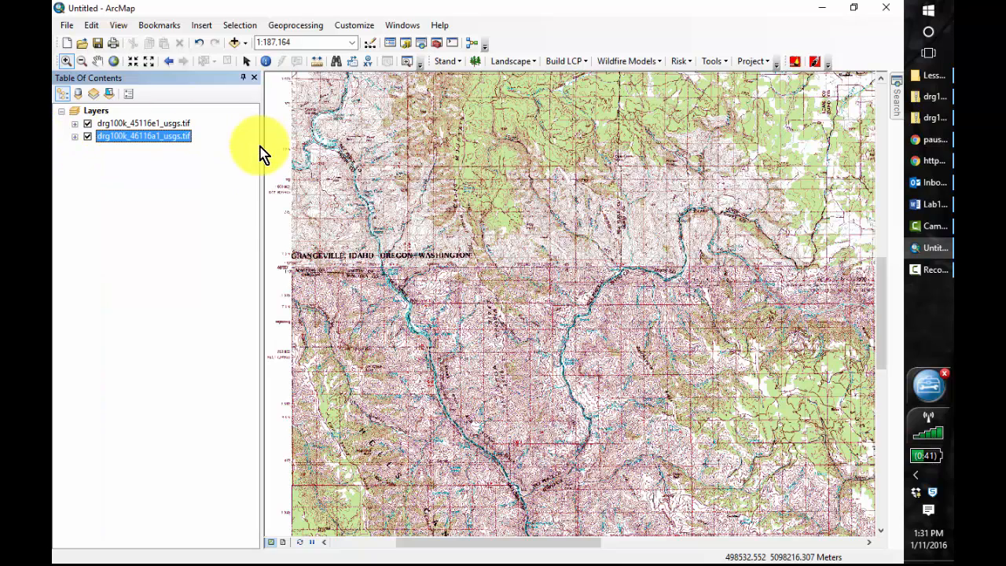
Add Perimeter-August18_Dissolve.shp from the Lesson_1_data folder to the map, dismissing the geographic coordinate systems warning
click(235, 43)
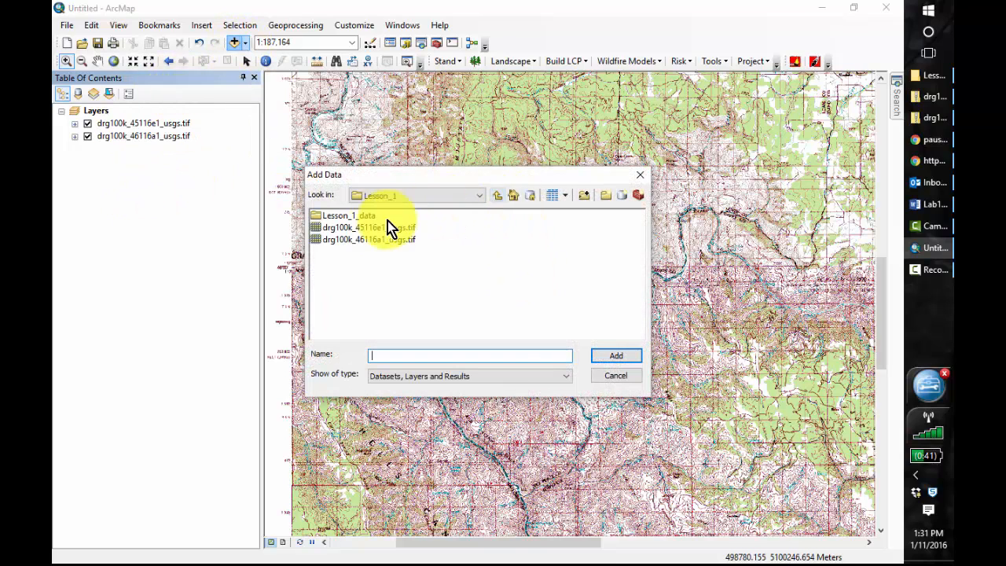
double_click(346, 216)
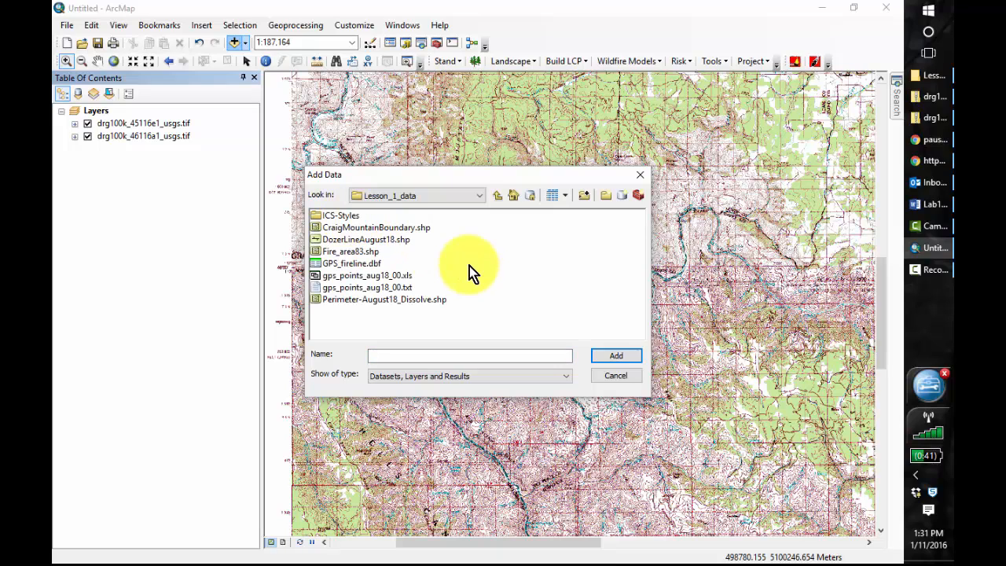
click(386, 302)
click(616, 356)
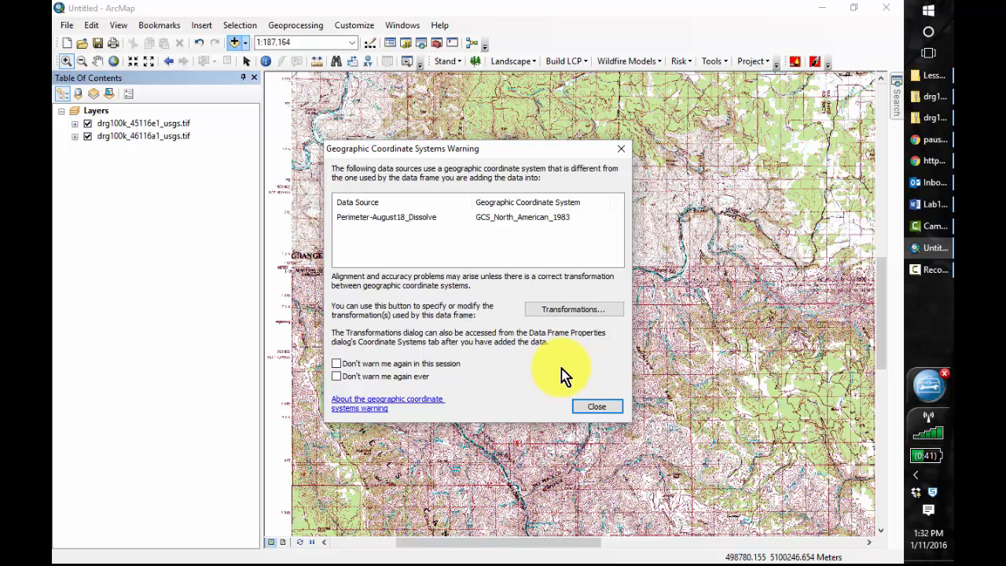
click(622, 155)
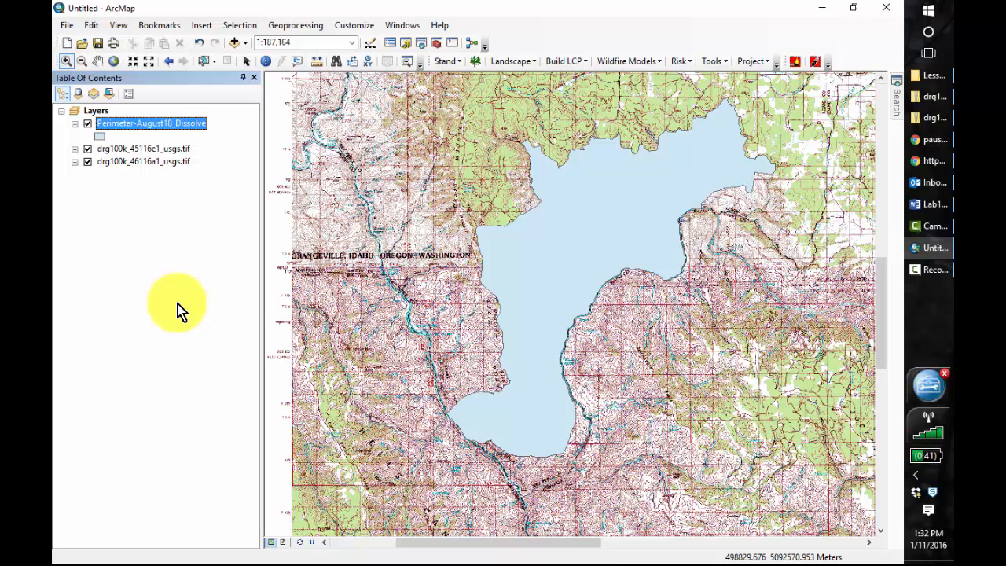
Add the gps_points_aug18_00.txt table from the Lesson_1_data folder to the map
click(236, 42)
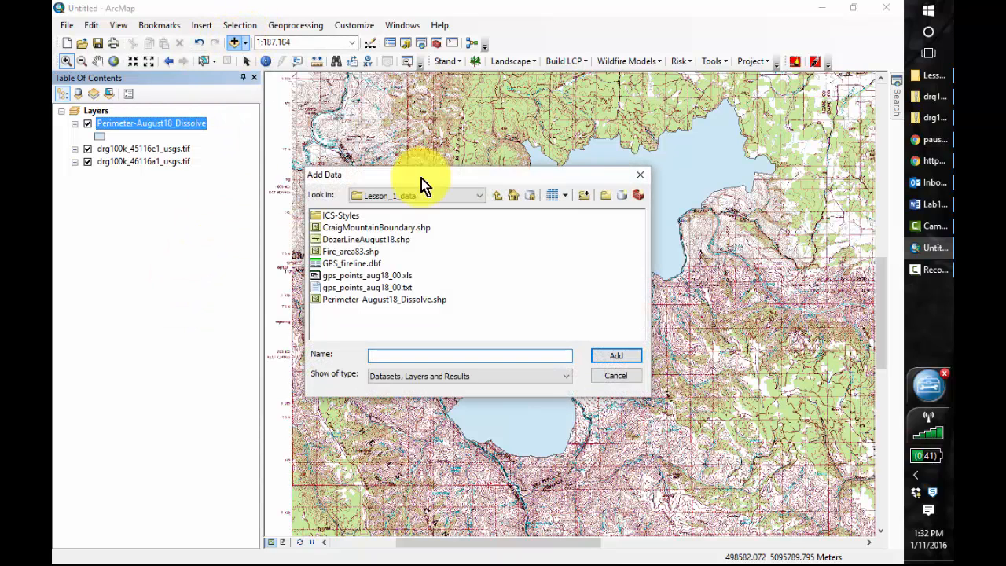
click(382, 287)
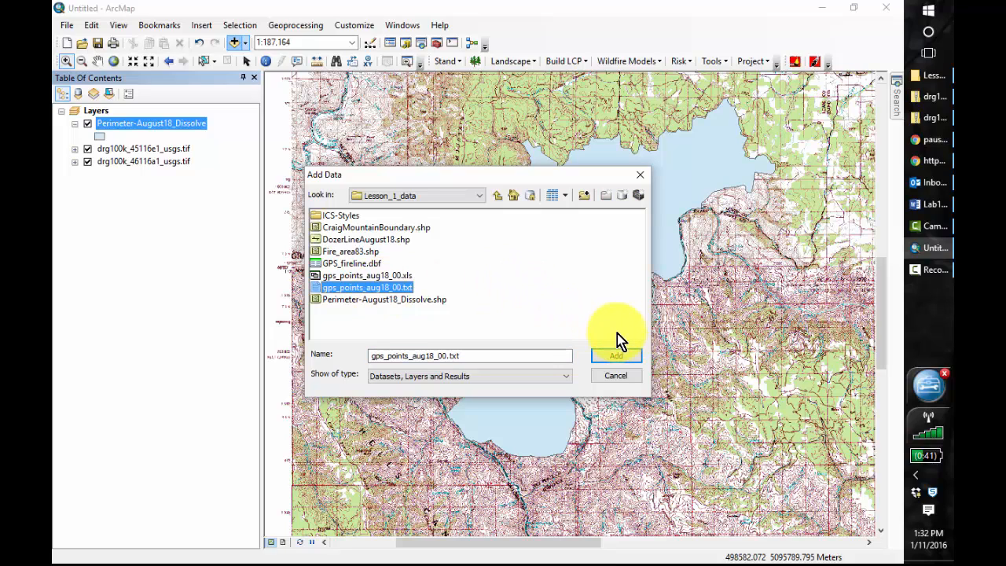
click(618, 354)
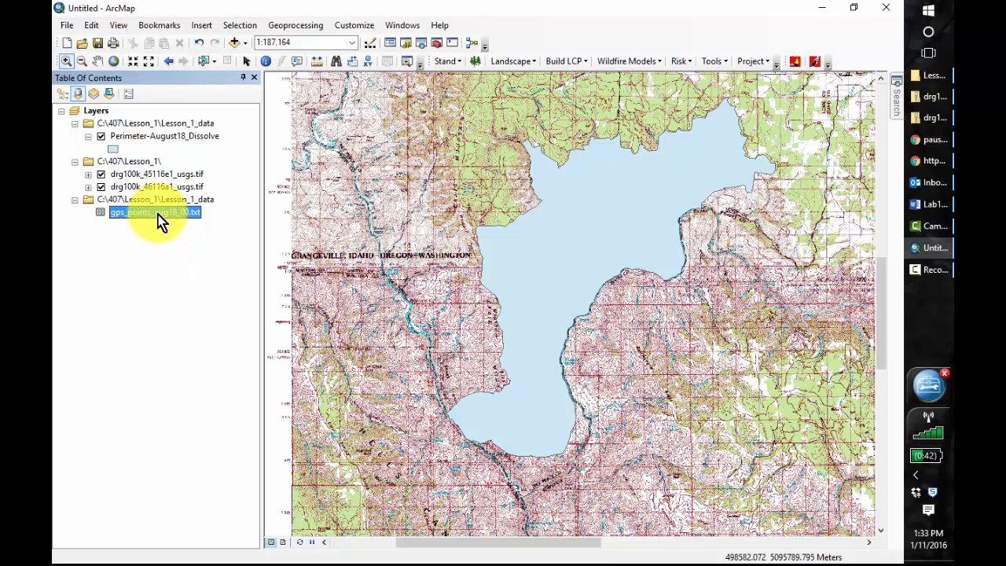
Display the gps_points_aug18_00.txt table as XY data with Easting as the X field and Northing as the Y field
right_click(157, 221)
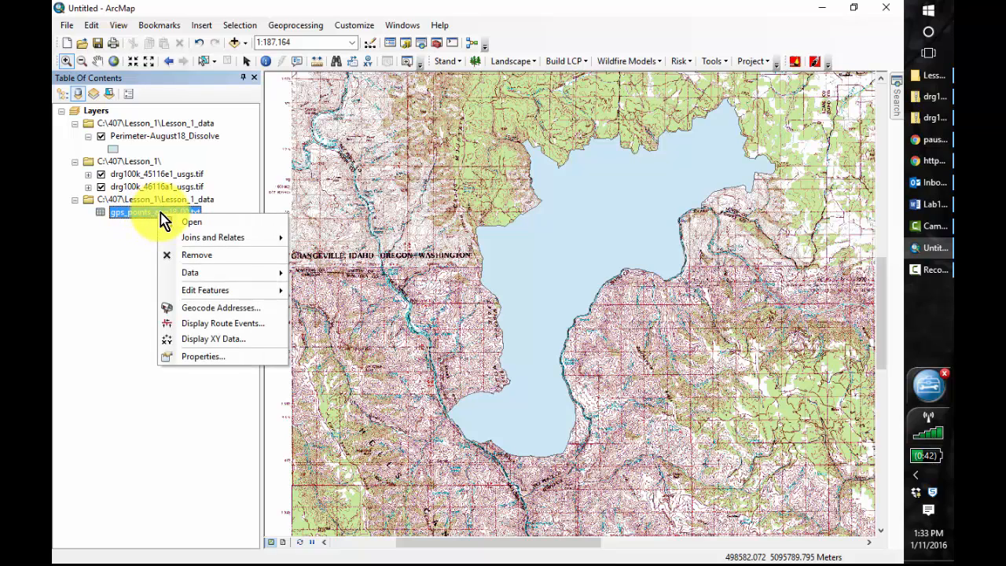
click(215, 340)
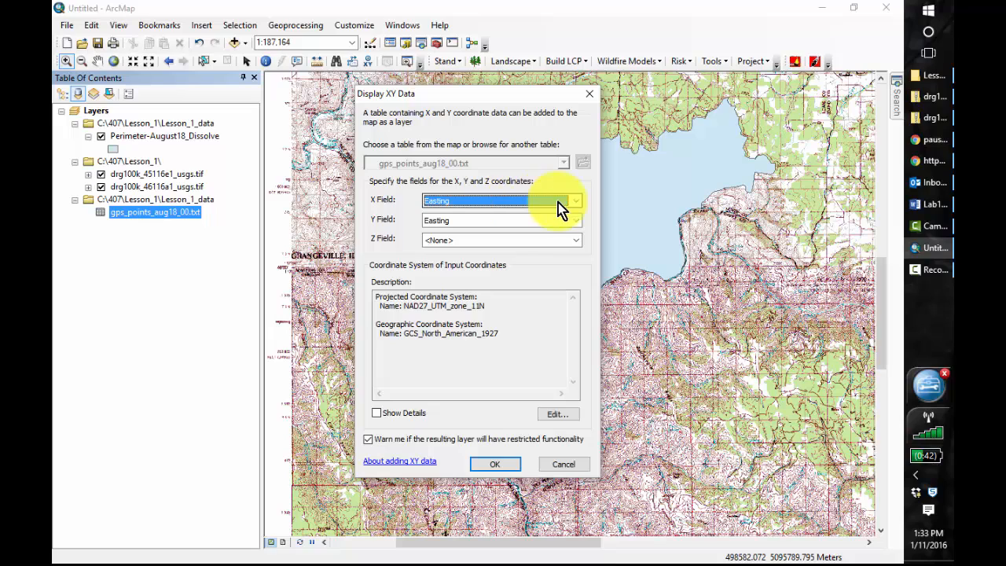
click(577, 223)
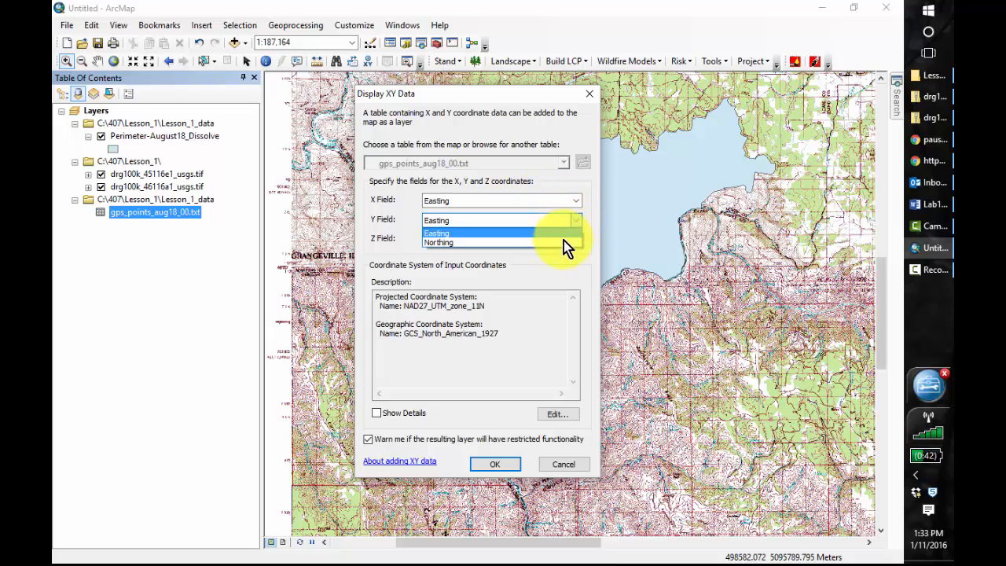
click(563, 244)
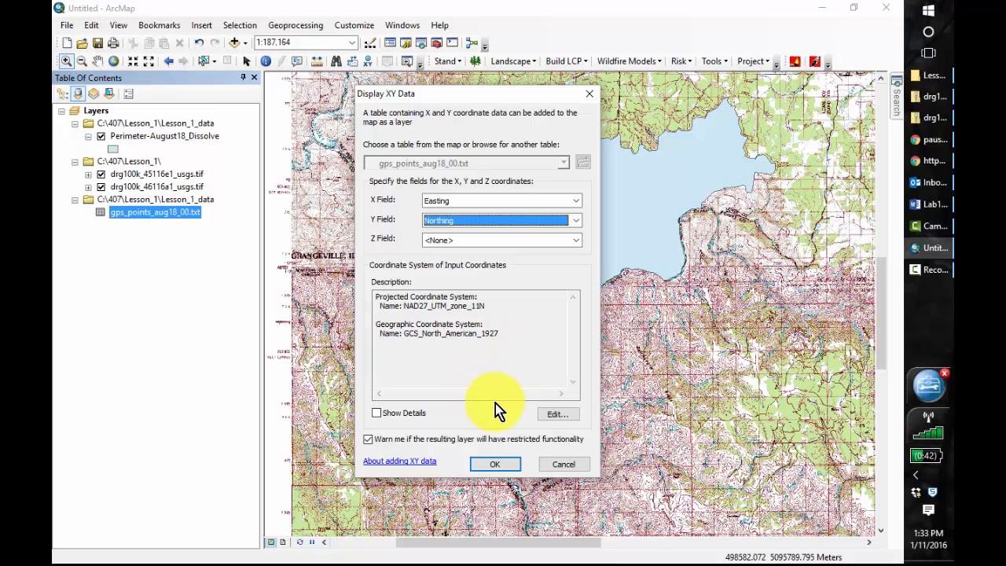
click(505, 467)
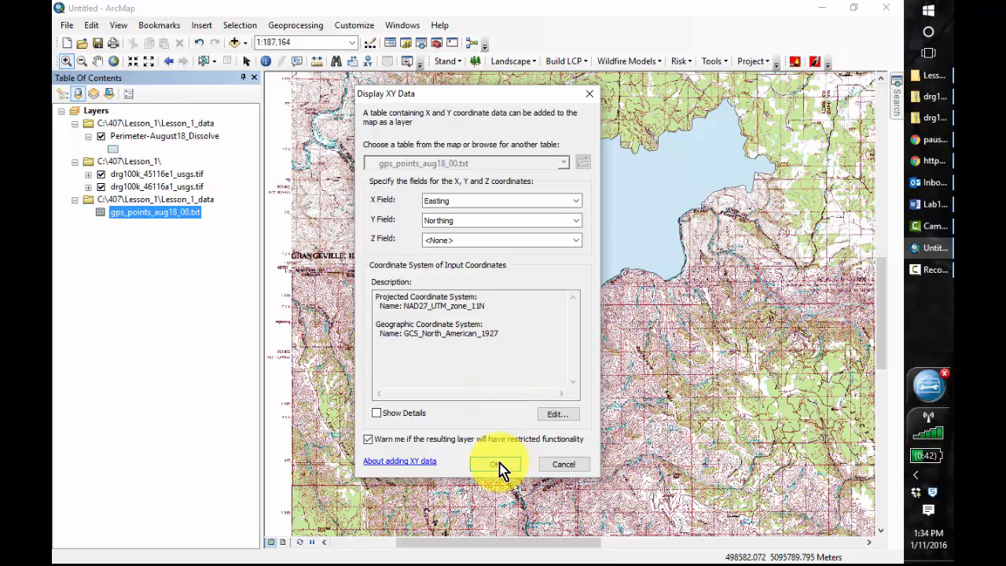
click(531, 355)
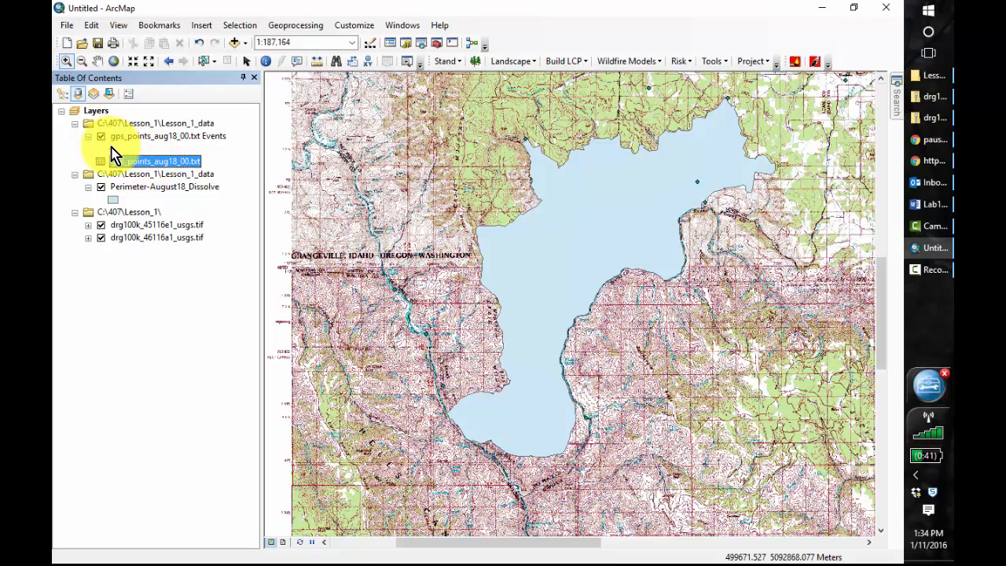
Symbolize the gps_points_aug18_00.txt Events layer by unique values of the Pointtype field and add all values
click(135, 139)
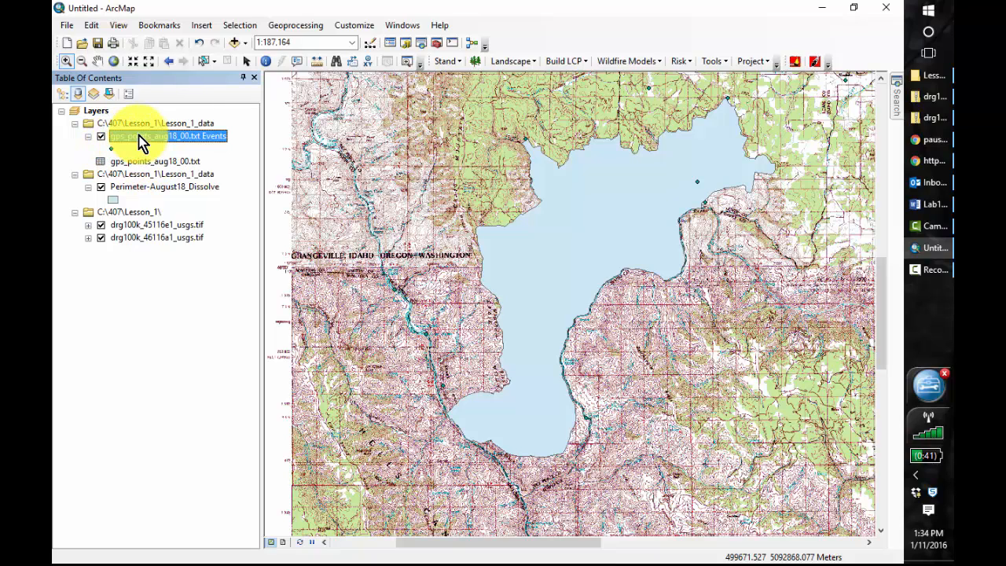
right_click(140, 141)
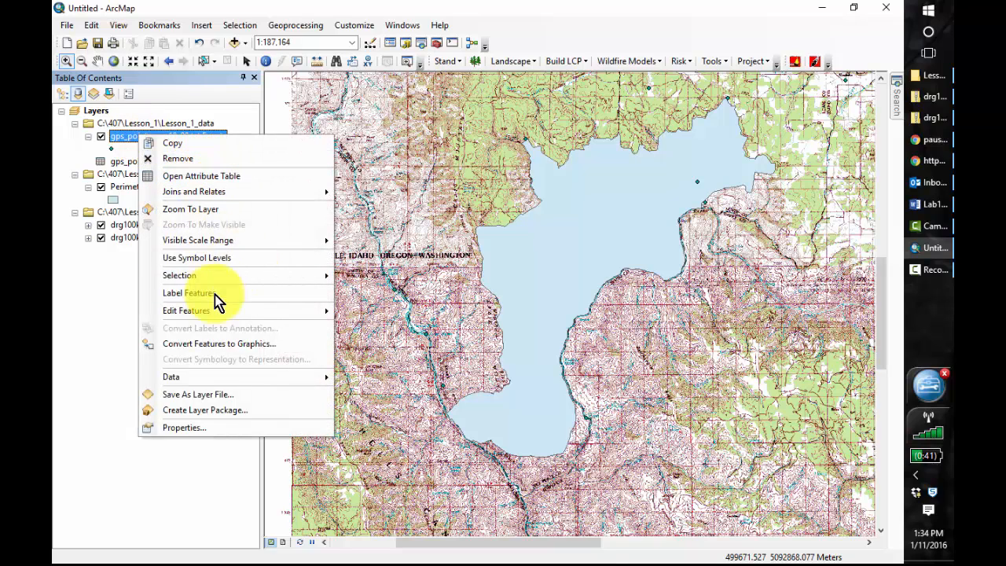
click(208, 427)
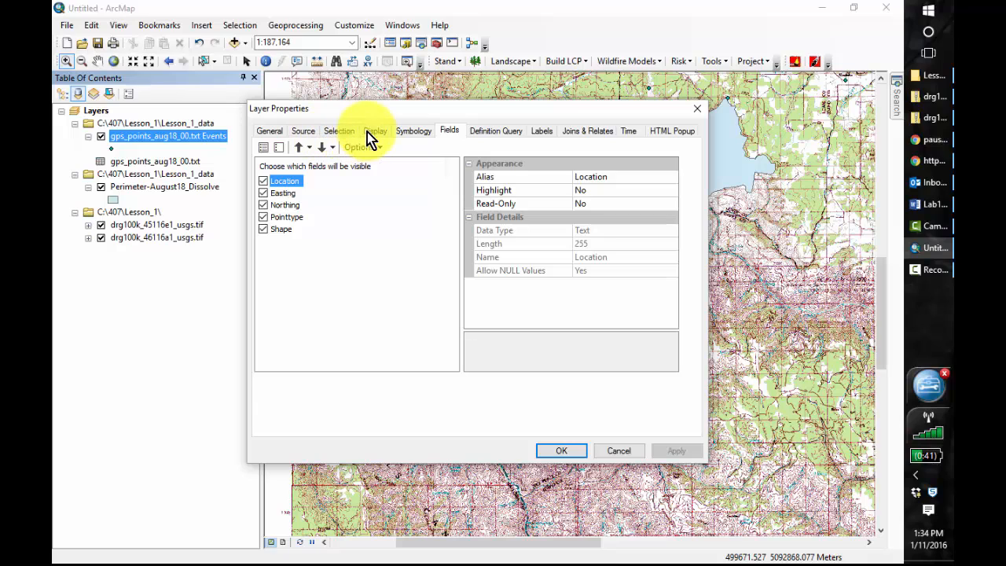
click(410, 132)
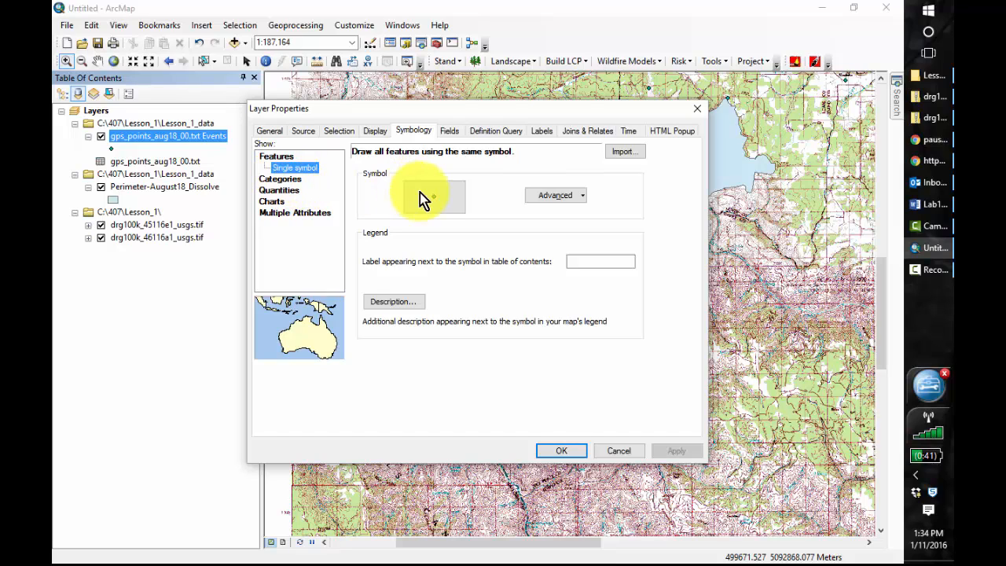
click(284, 180)
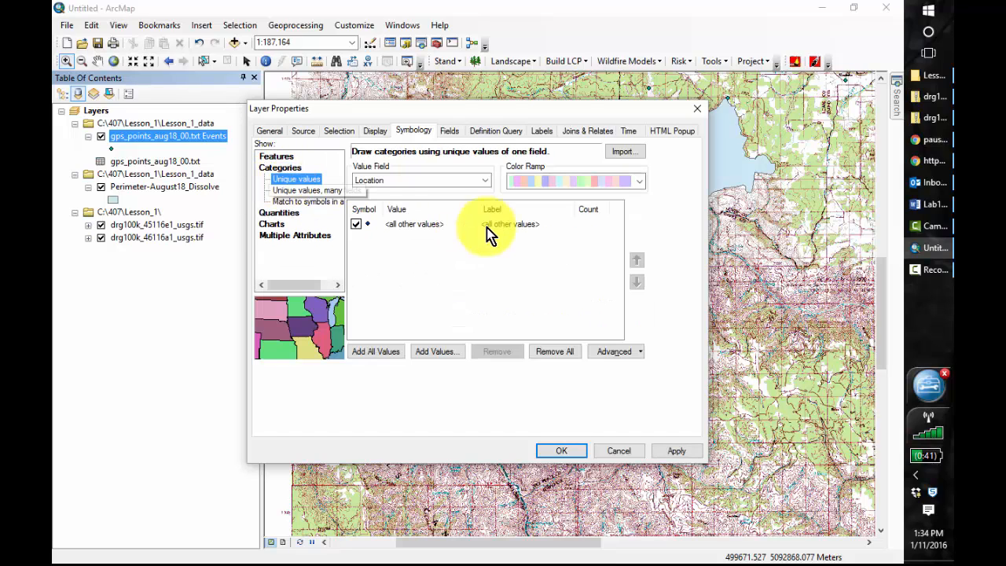
click(482, 180)
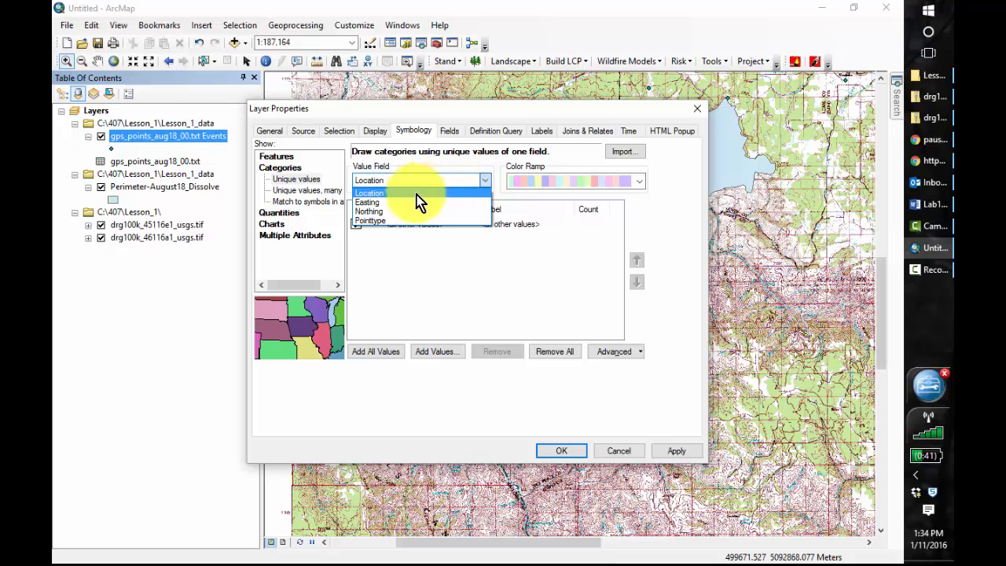
click(407, 220)
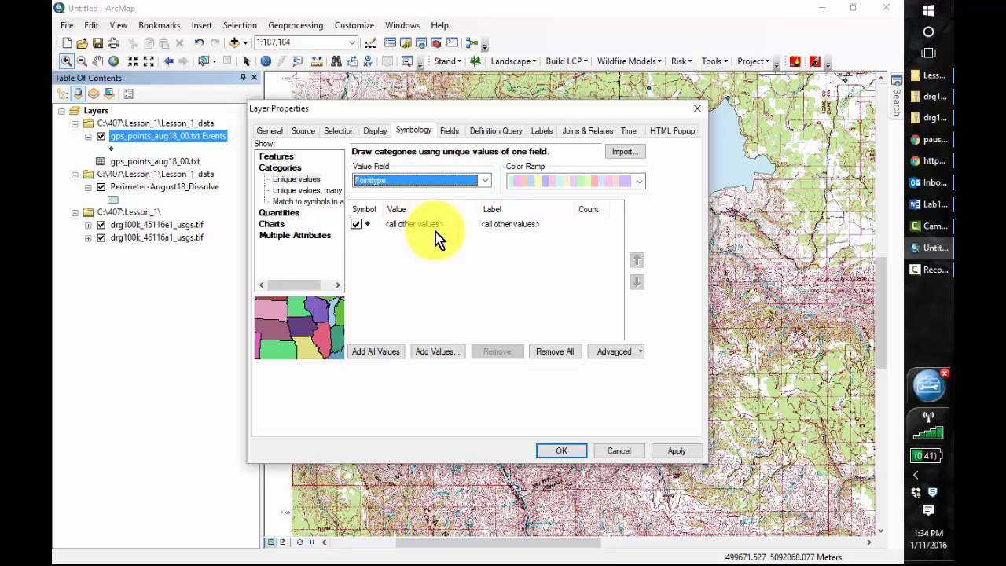
click(377, 355)
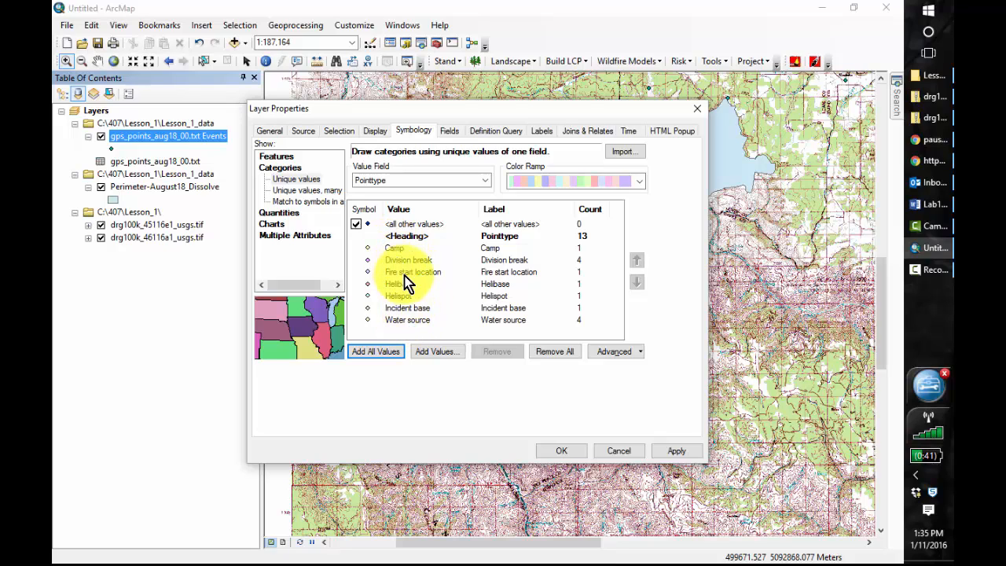
Starting from the Camp value's symbol, add ICS Fire Mapping.style from C:\407\Lesson_1\Lesson_1_data\ICS-Styles to the style references
double_click(368, 246)
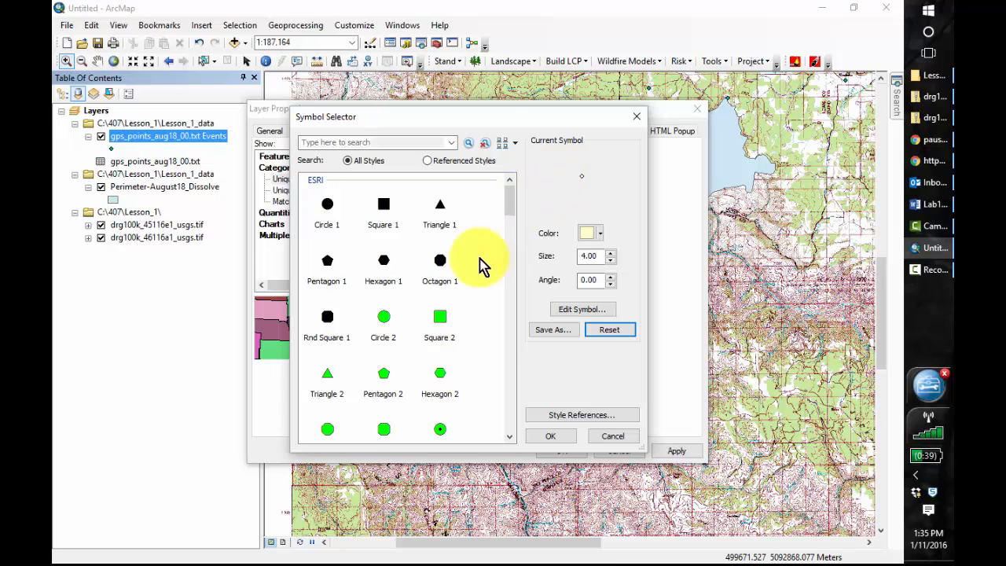
mouse_move(512, 206)
mouse_down()
mouse_move(512, 291)
mouse_move(512, 193)
mouse_up()
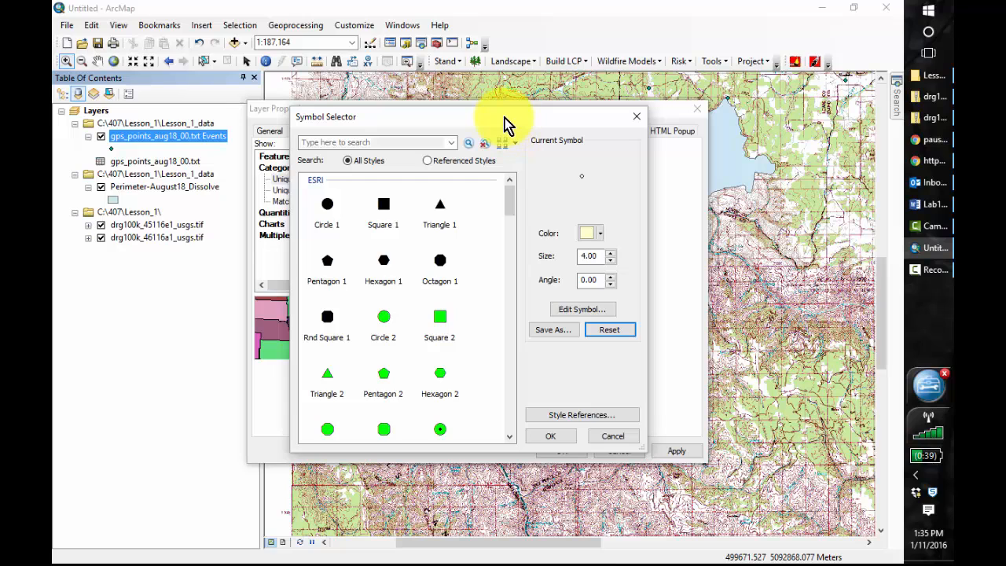
drag(505, 124, 634, 128)
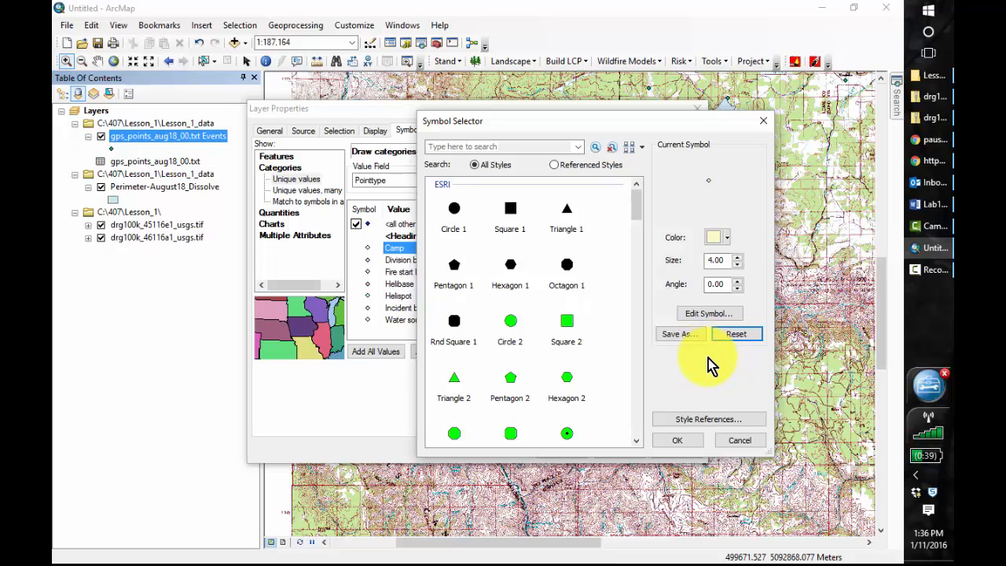
click(709, 422)
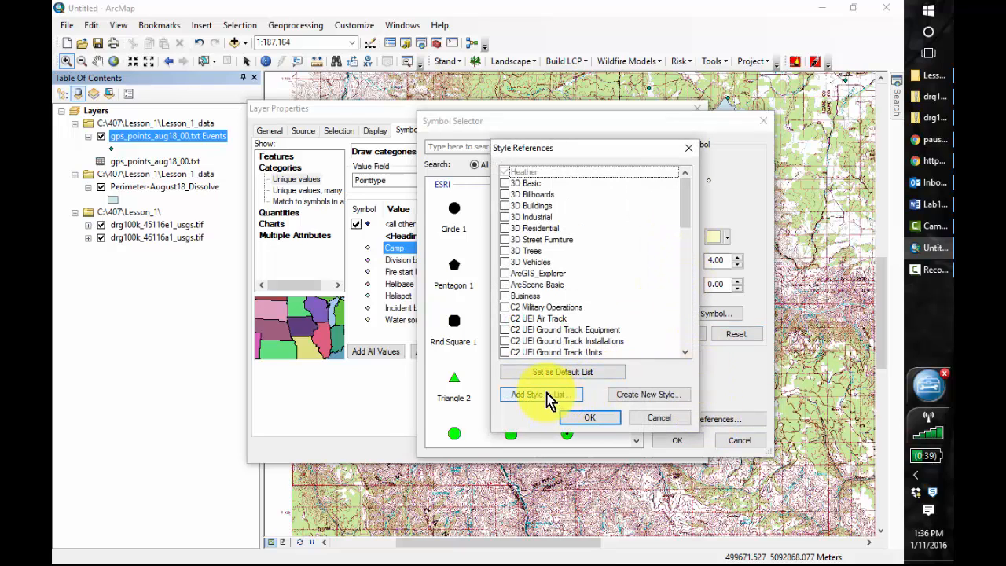
click(547, 397)
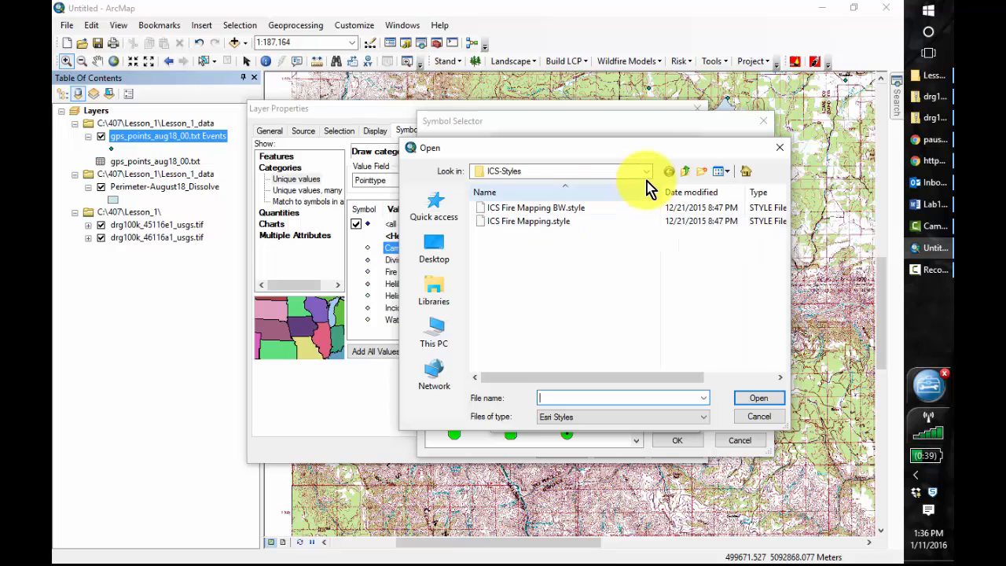
click(650, 171)
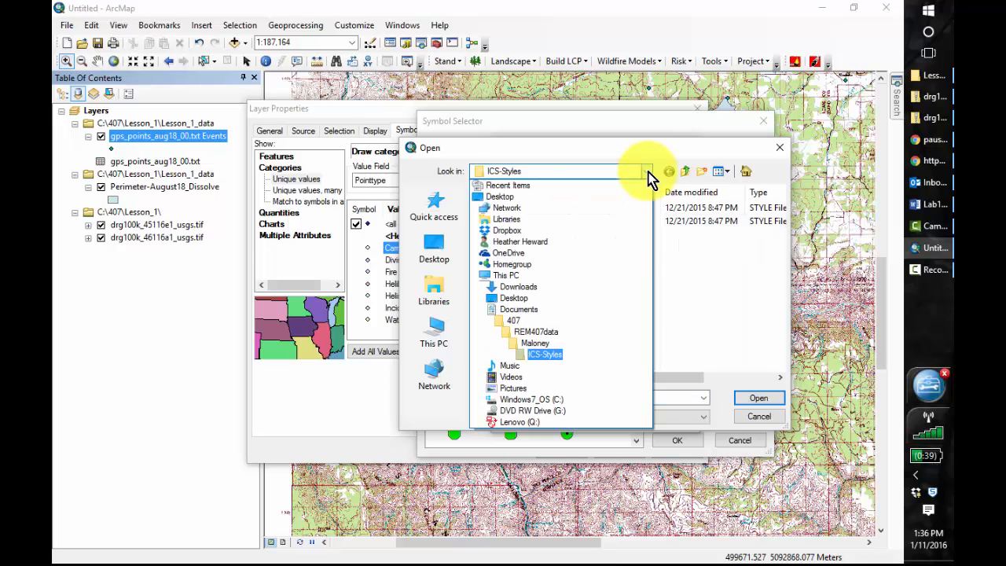
click(539, 406)
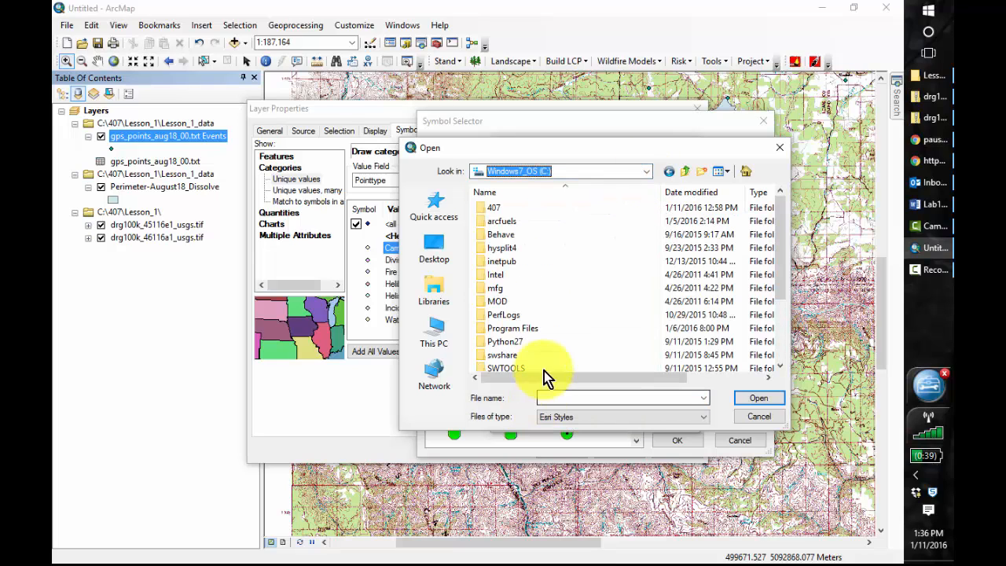
double_click(484, 207)
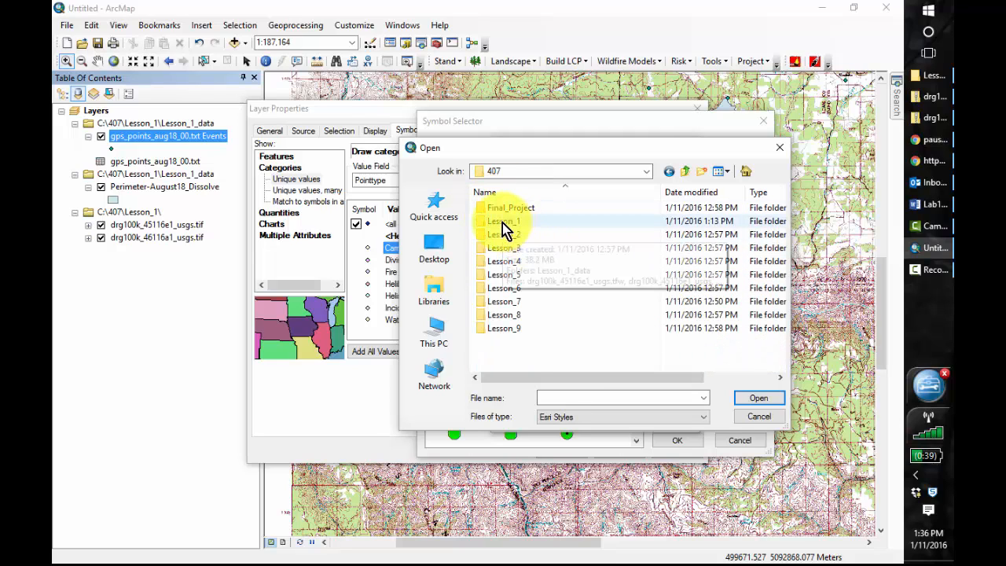
double_click(502, 223)
double_click(495, 209)
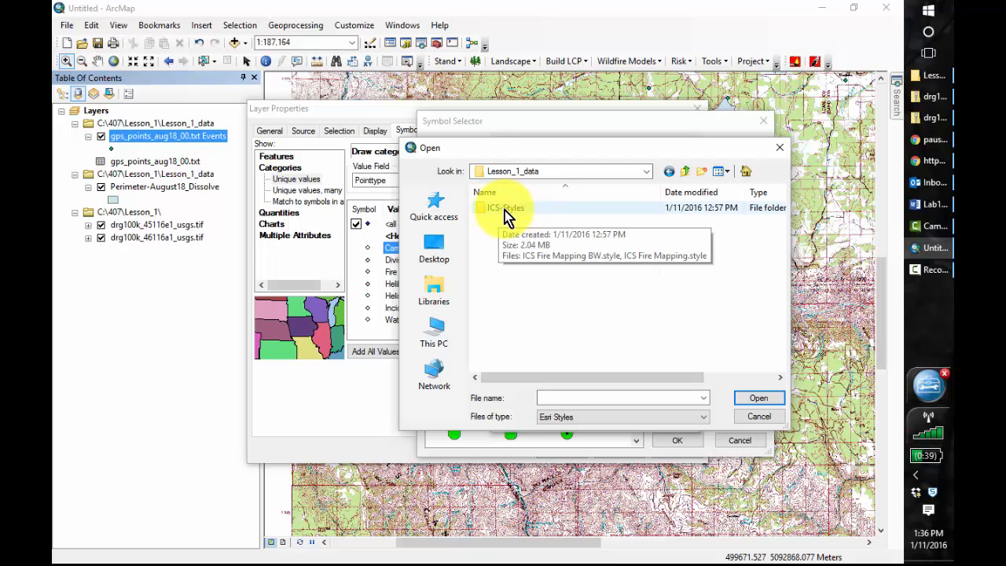
double_click(503, 209)
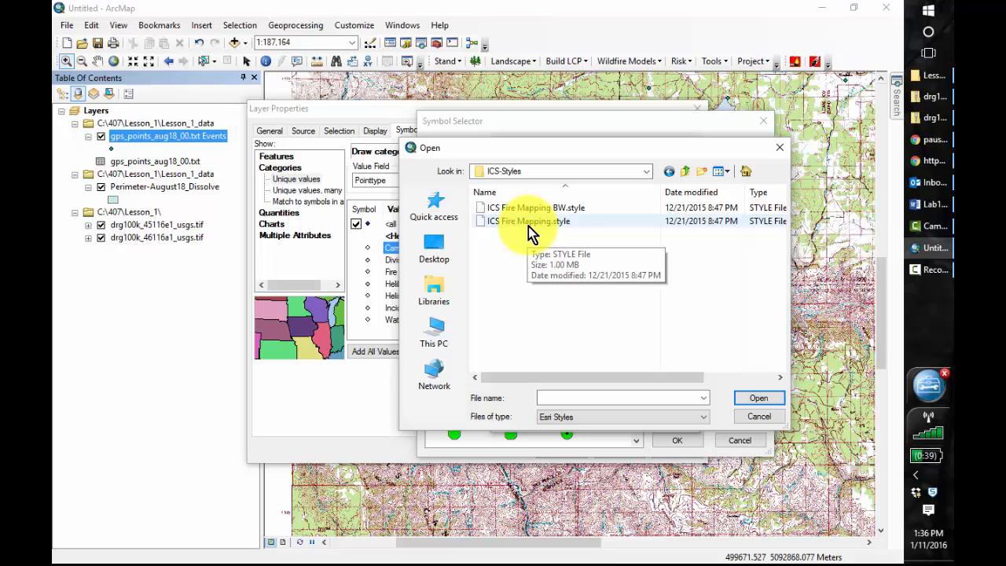
click(525, 223)
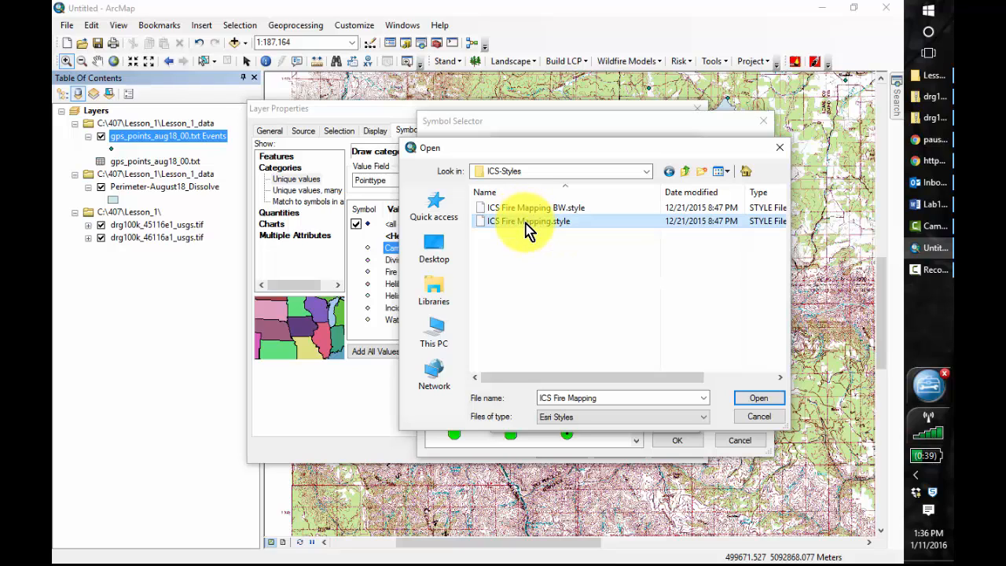
click(752, 400)
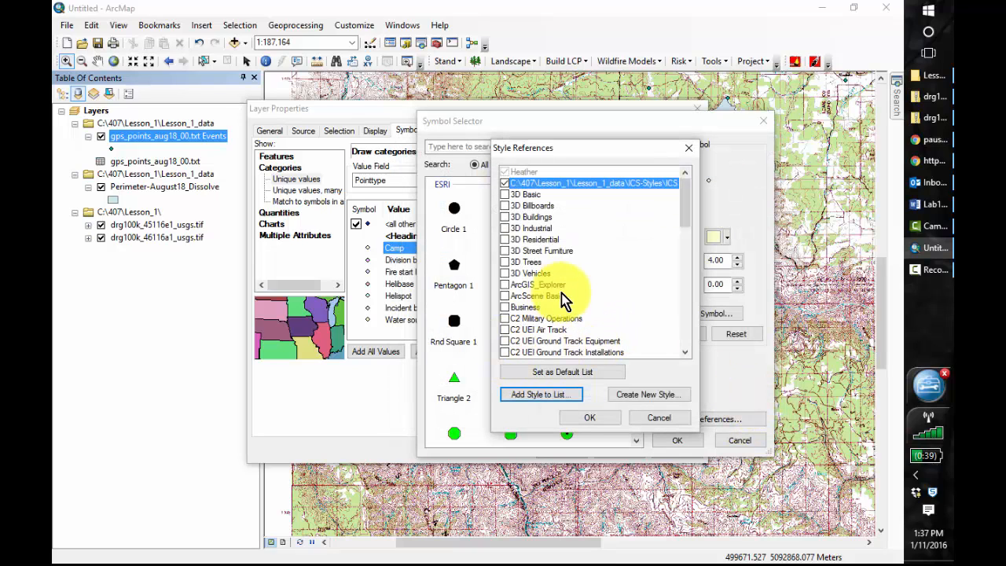
click(591, 423)
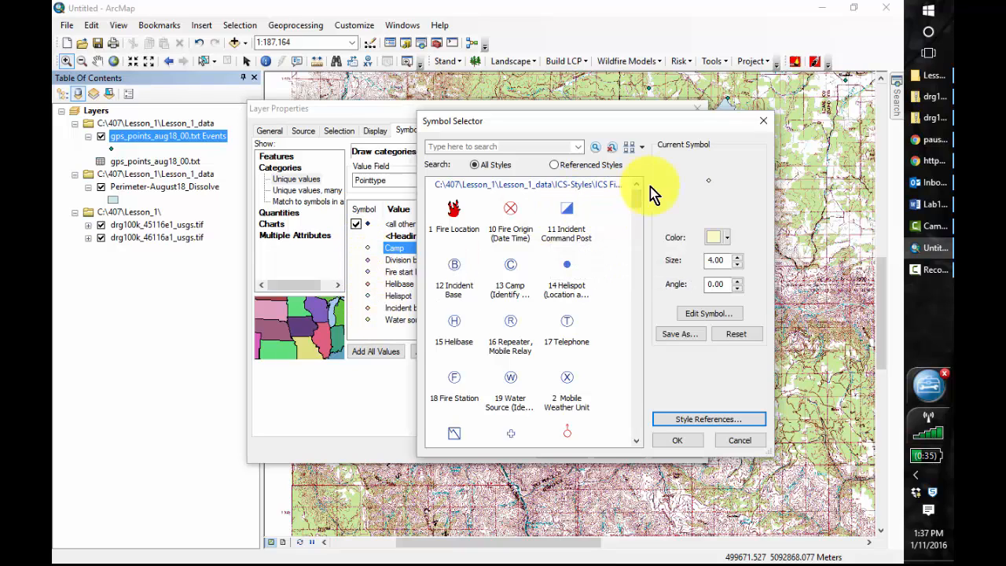
Assign the 13 Camp symbol to the Camp value and the 25 Division Break symbol to the Division break value
click(509, 269)
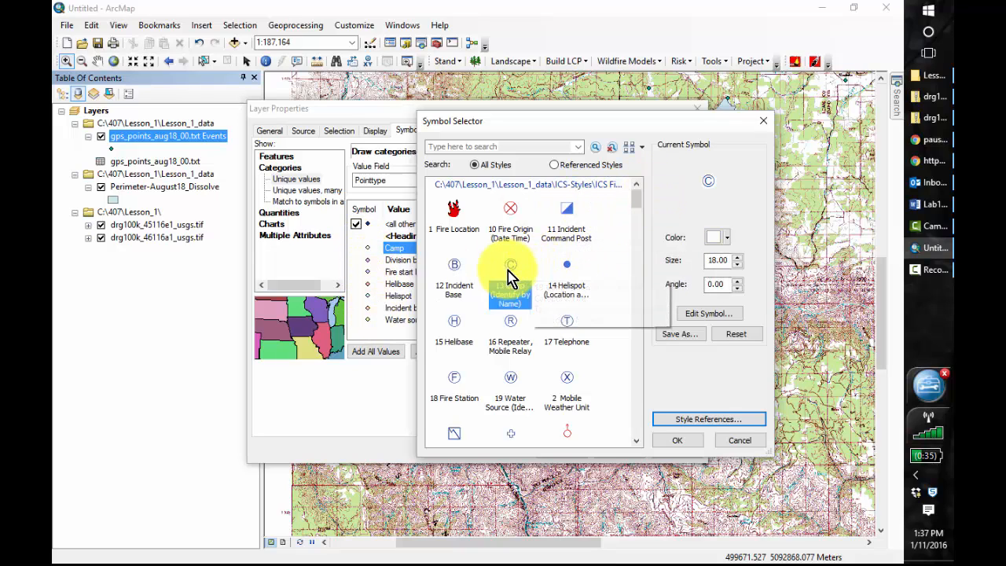
click(672, 438)
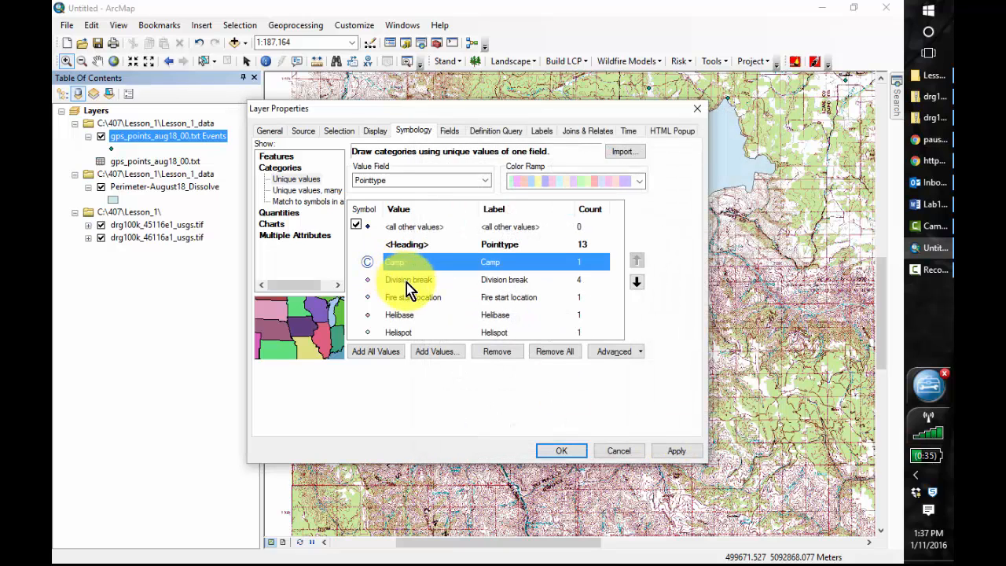
double_click(415, 282)
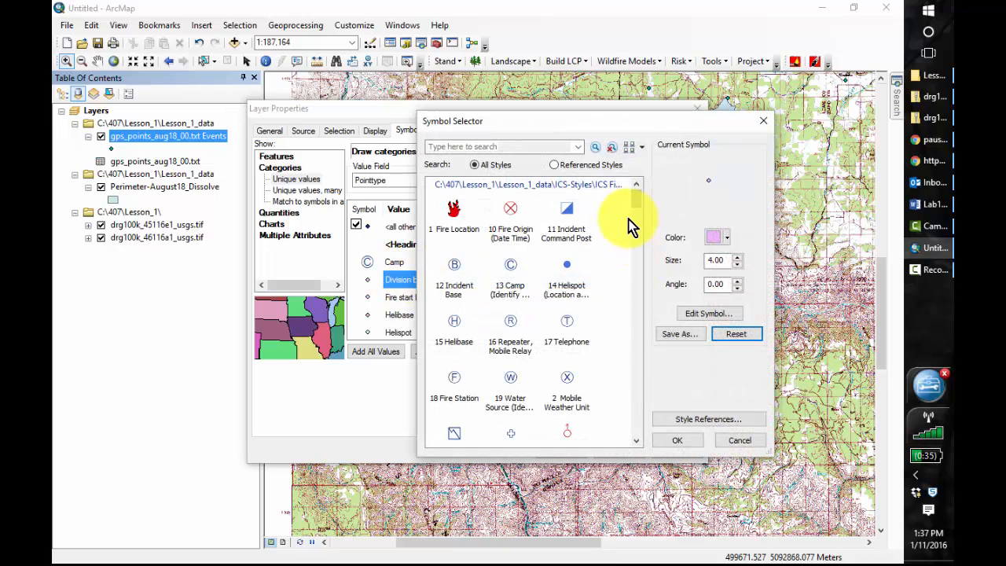
drag(638, 202, 637, 213)
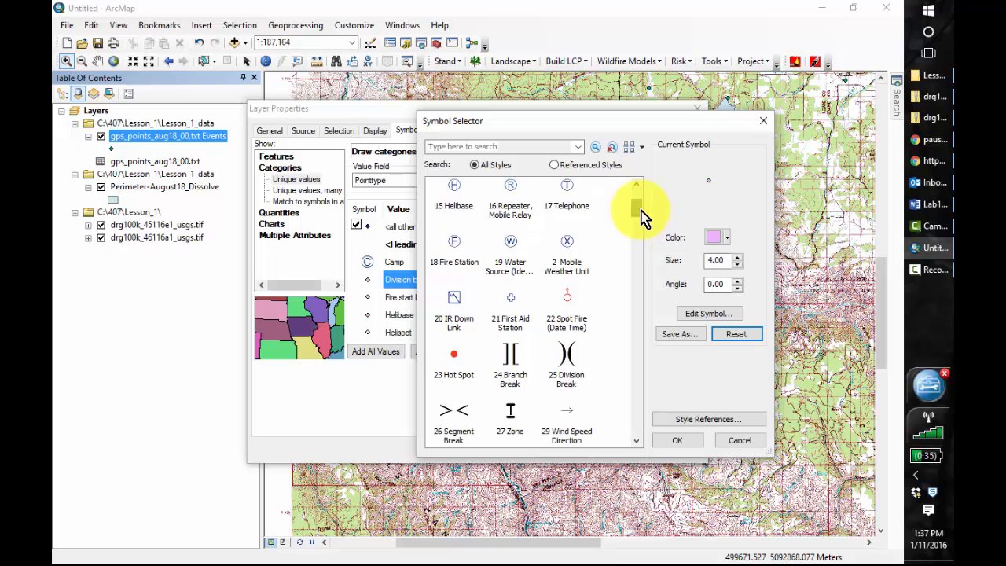
double_click(575, 361)
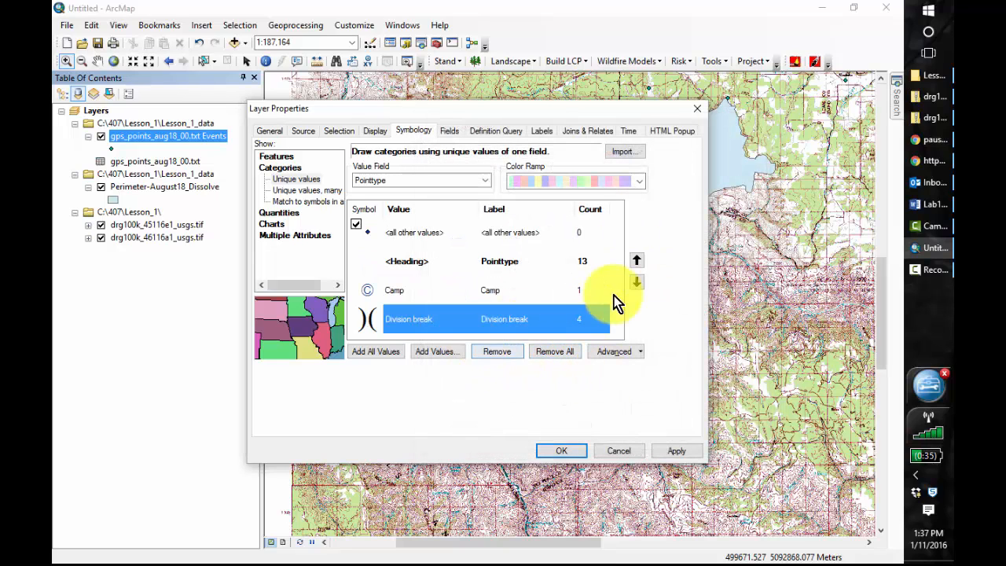
click(636, 282)
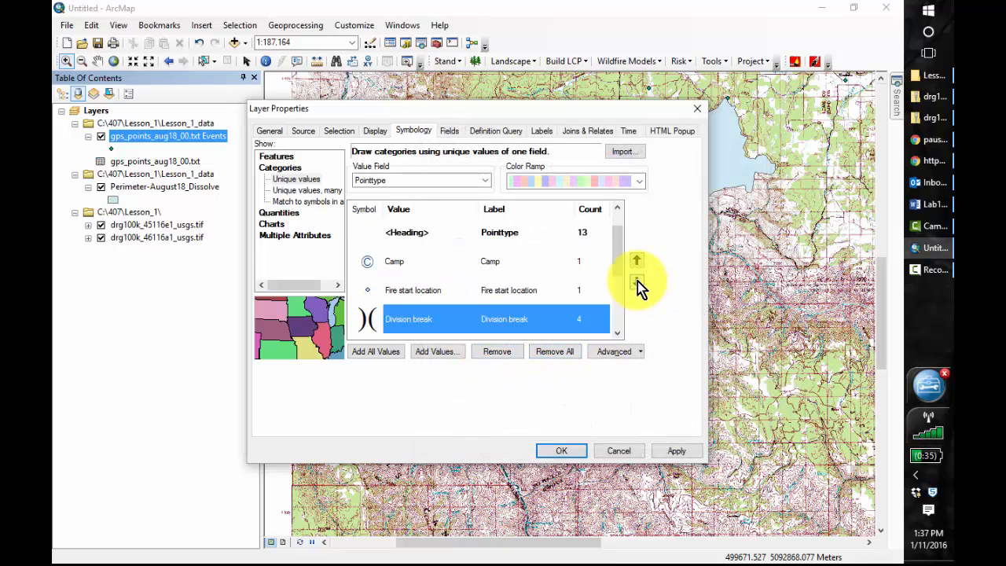
click(637, 261)
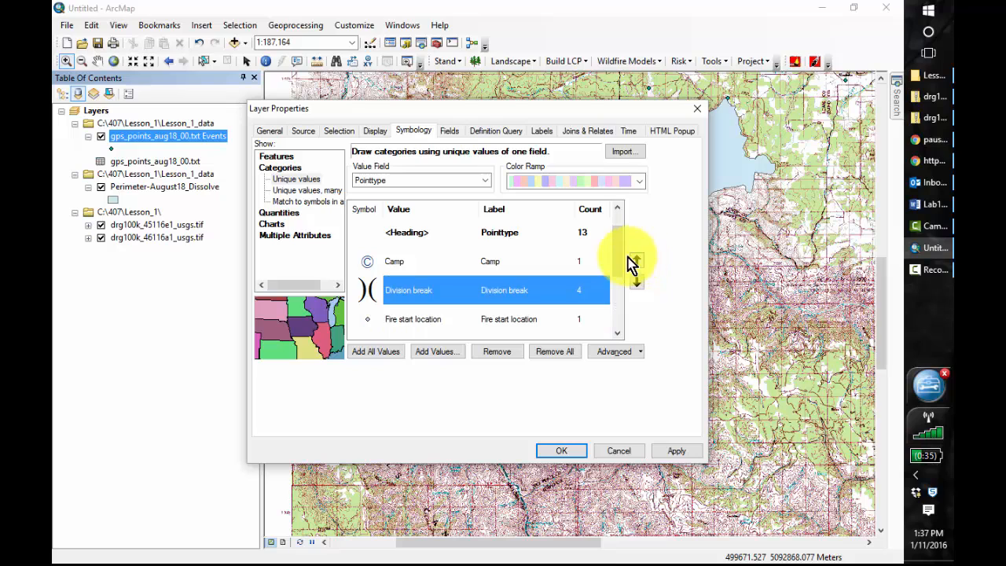
Assign the 1 Fire Location symbol from the ICS Fire Mapping style to the Fire start location value
click(616, 334)
double_click(420, 292)
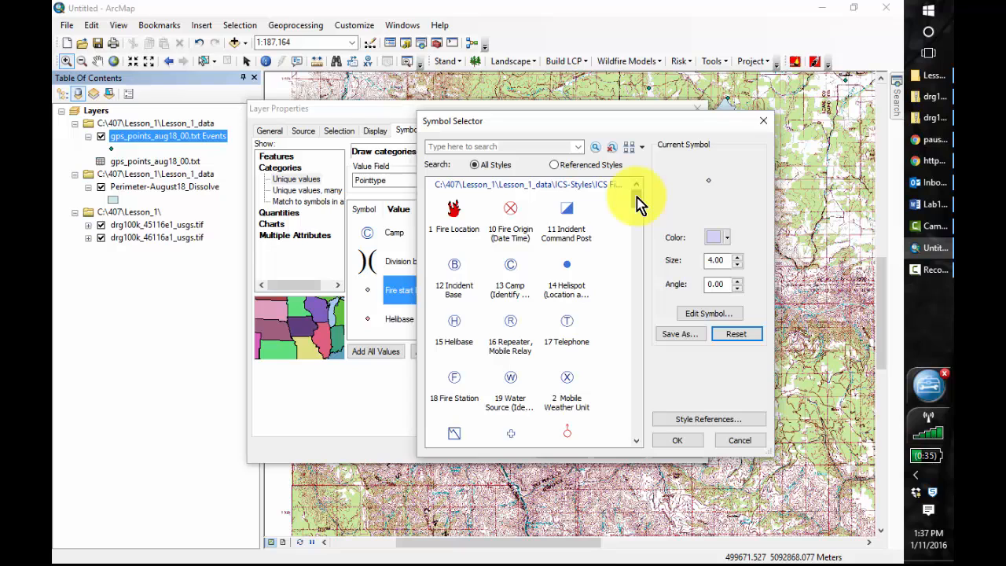
click(452, 211)
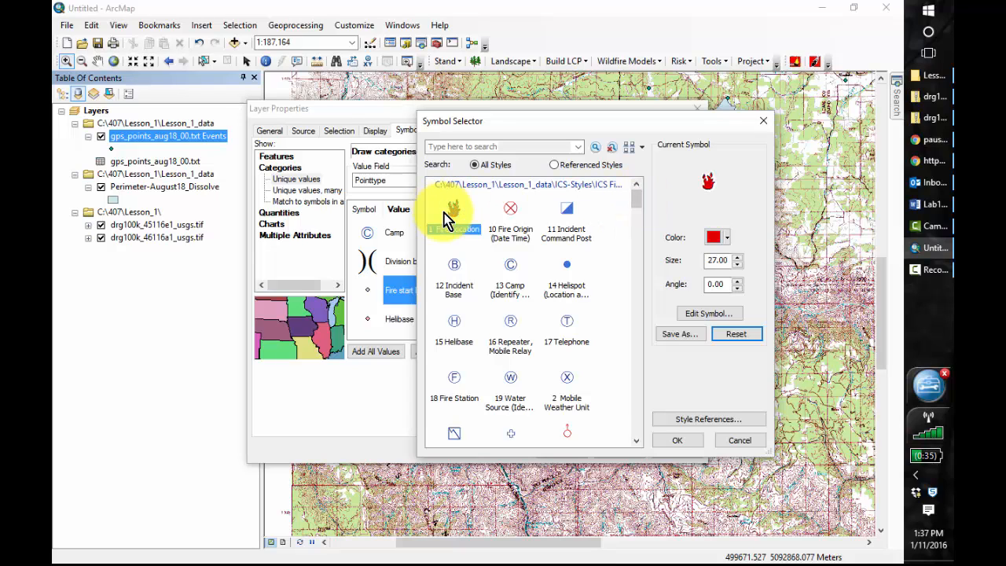
click(678, 441)
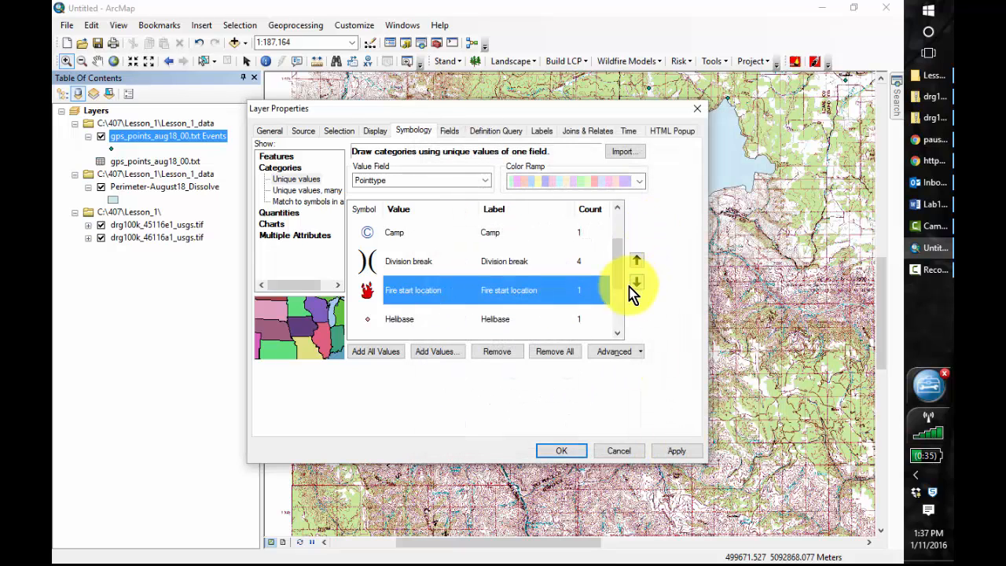
Assign the 15 Helibase symbol to the Helibase value and the 14 Helispot (Location and Number) symbol to the Helispot value
scroll(621, 289, down, 1)
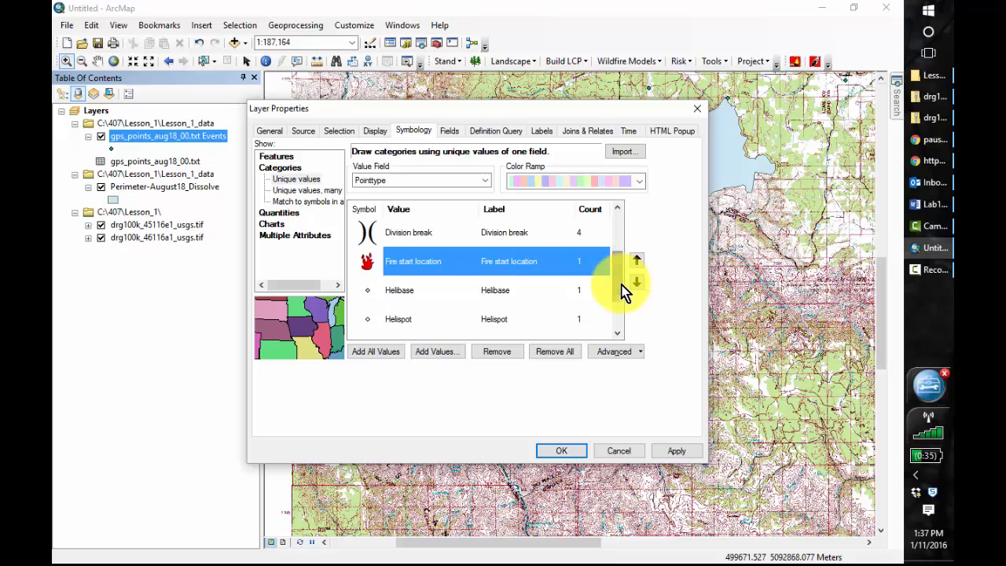
double_click(407, 289)
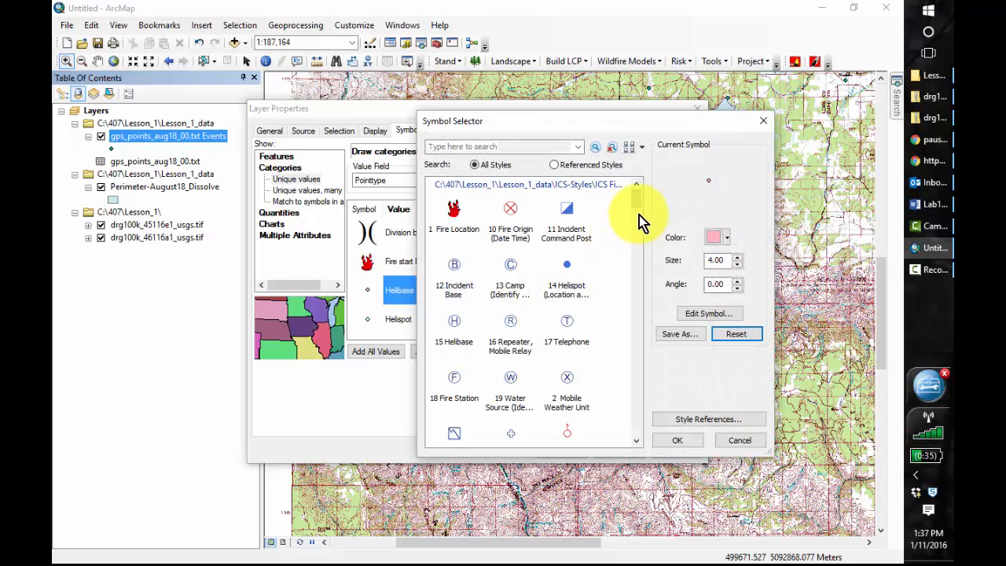
click(453, 325)
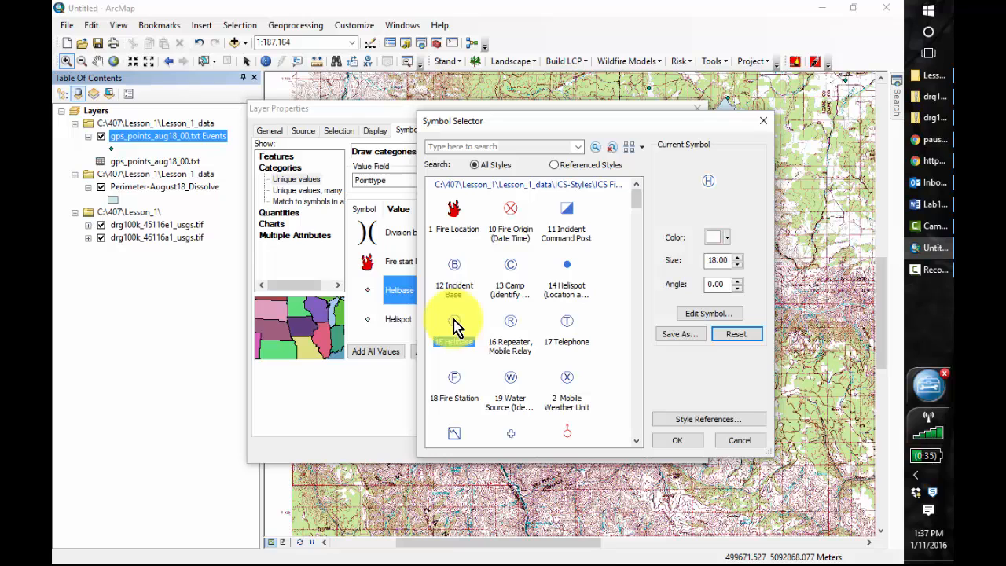
double_click(454, 325)
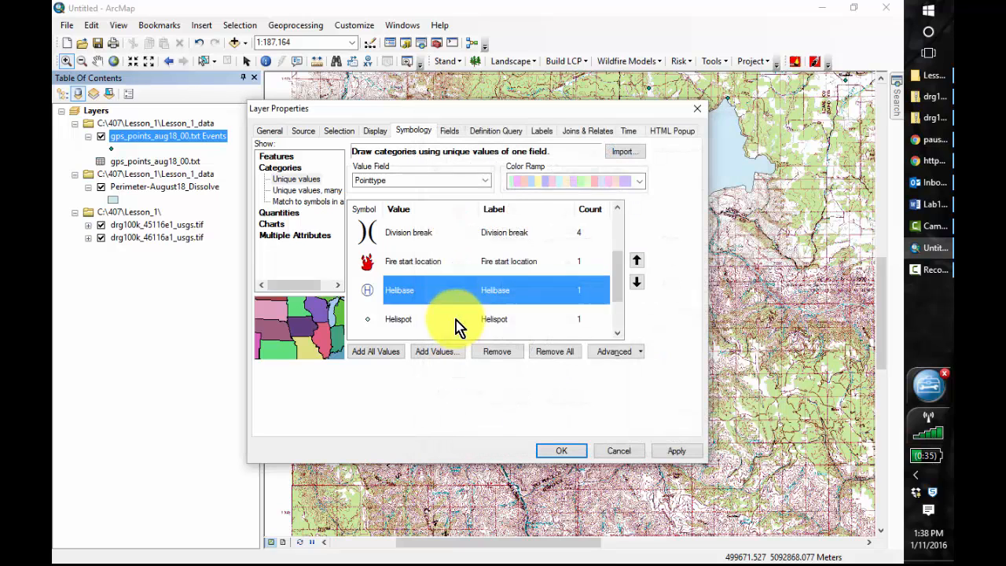
click(407, 330)
double_click(407, 330)
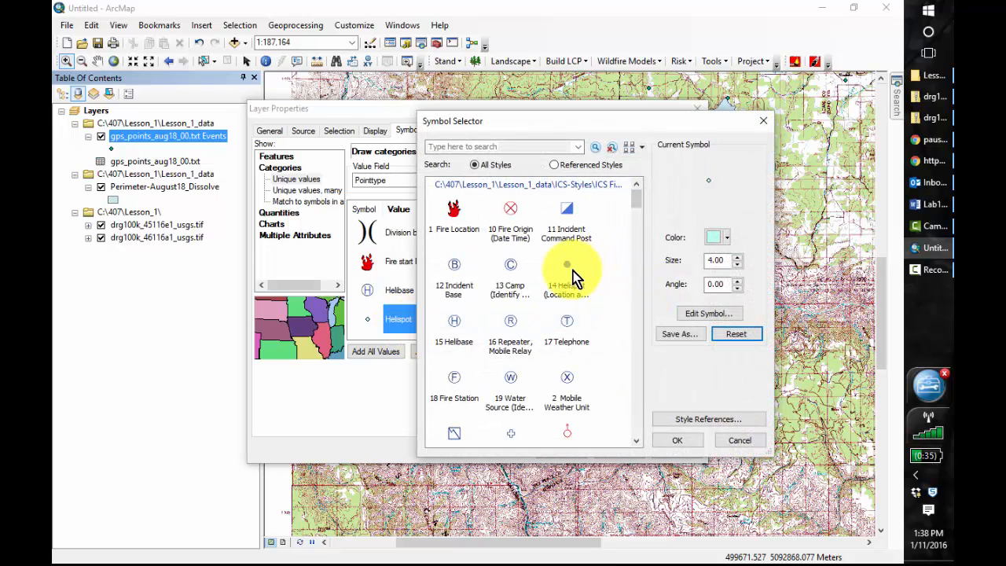
double_click(567, 267)
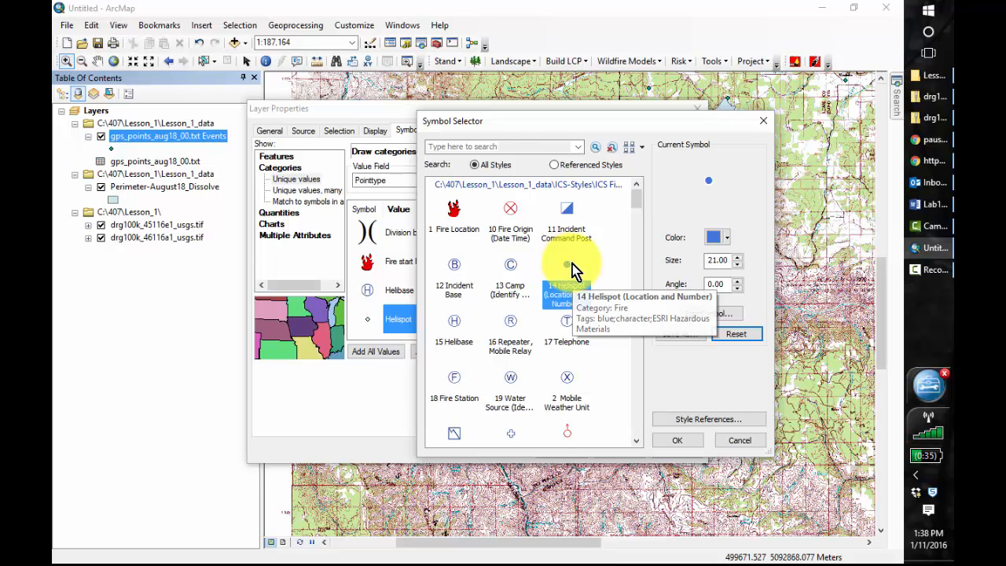
Assign the 12 Incident Base symbol to Incident base and the 19 Water Source symbol to Water source, and accept the layer's symbology
click(618, 333)
click(617, 334)
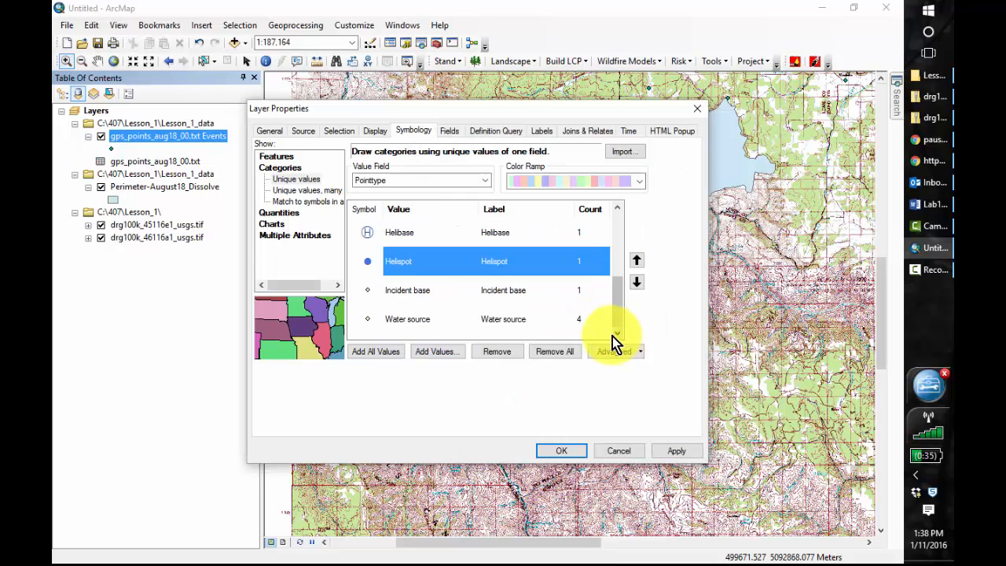
double_click(398, 290)
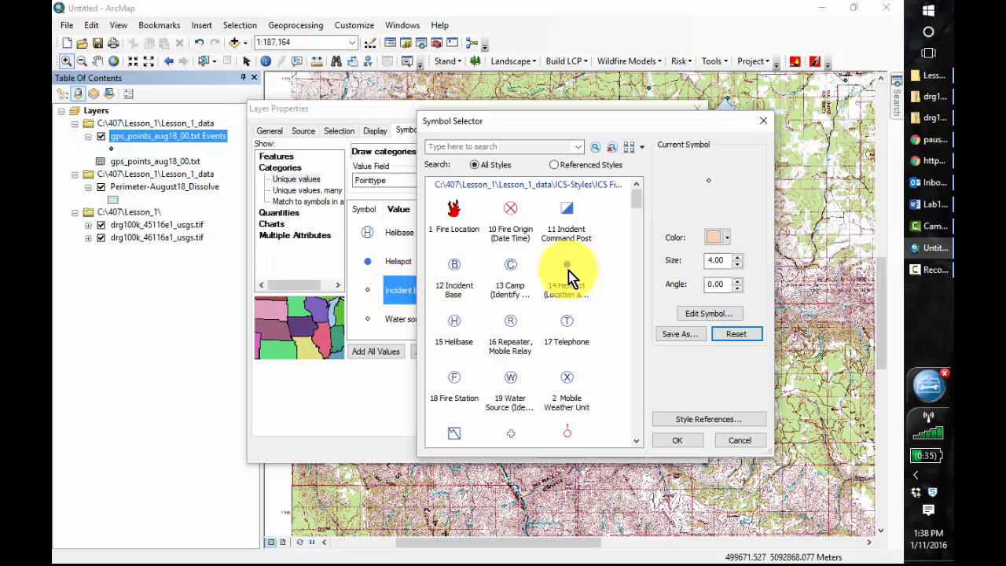
double_click(456, 265)
double_click(412, 323)
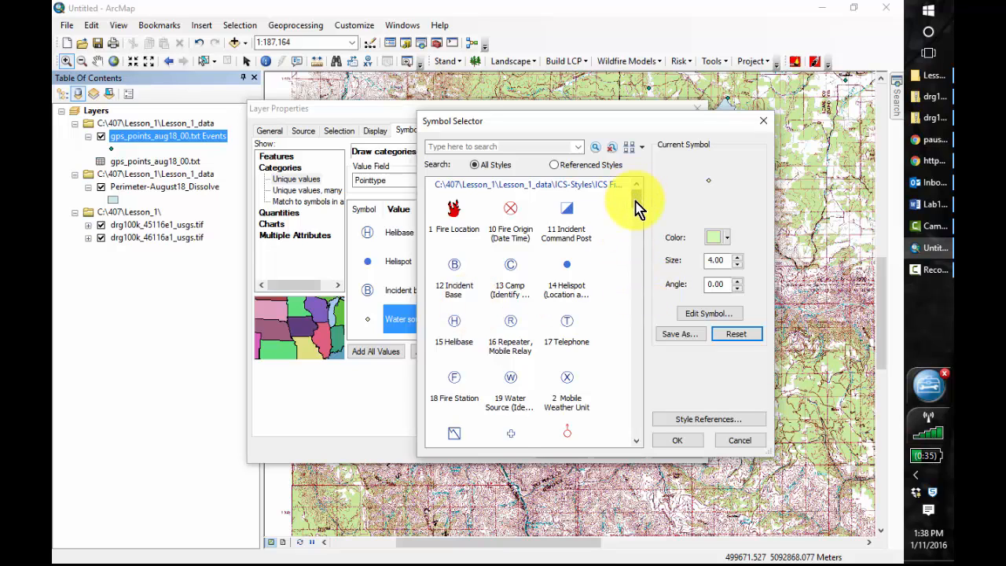
scroll(638, 208, down, 1)
double_click(516, 369)
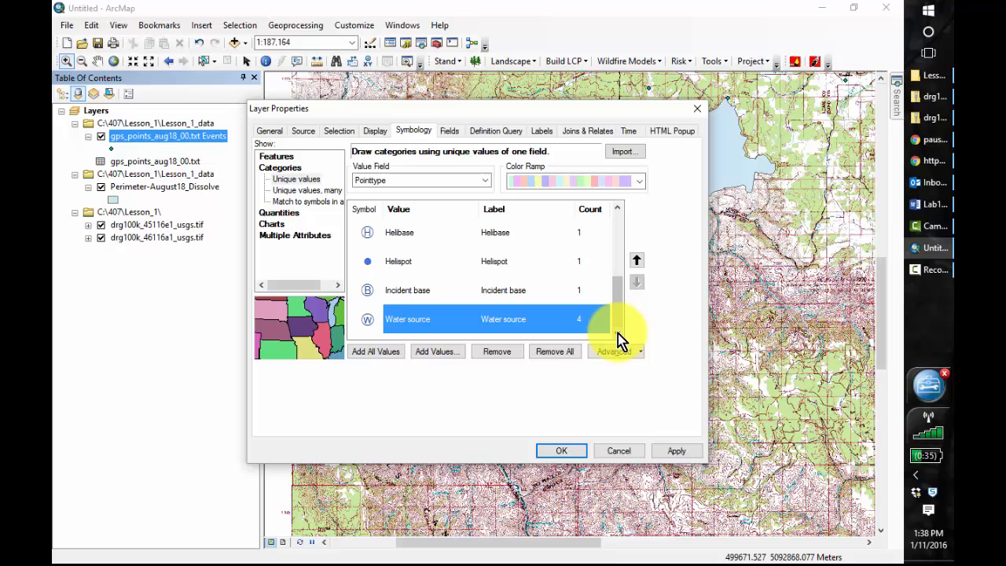
click(562, 451)
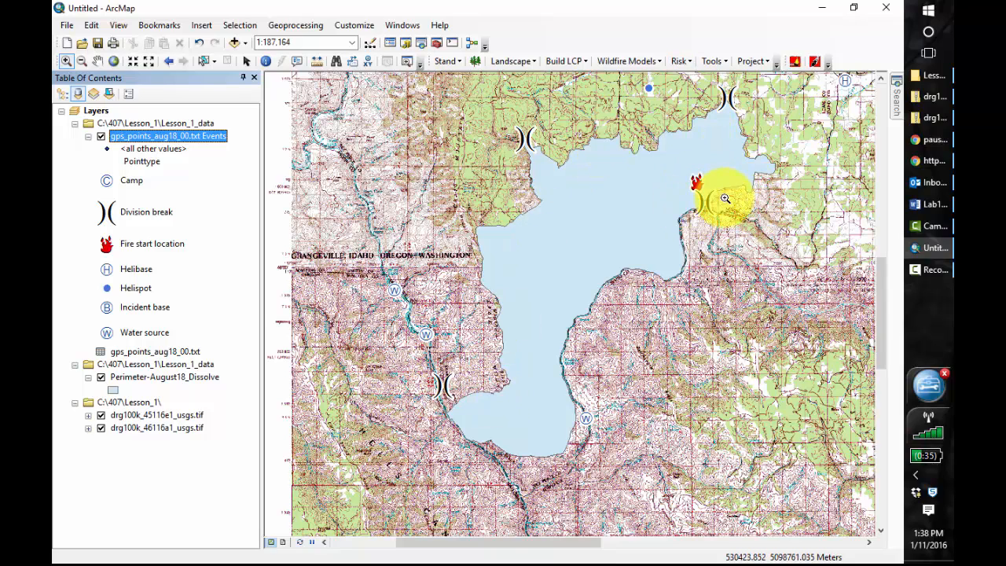
Assign the 11 Fire Perimeter (IRIN) symbol from the ICS Fire Mapping style to the Perimeter-August18_Dissolve layer
click(167, 379)
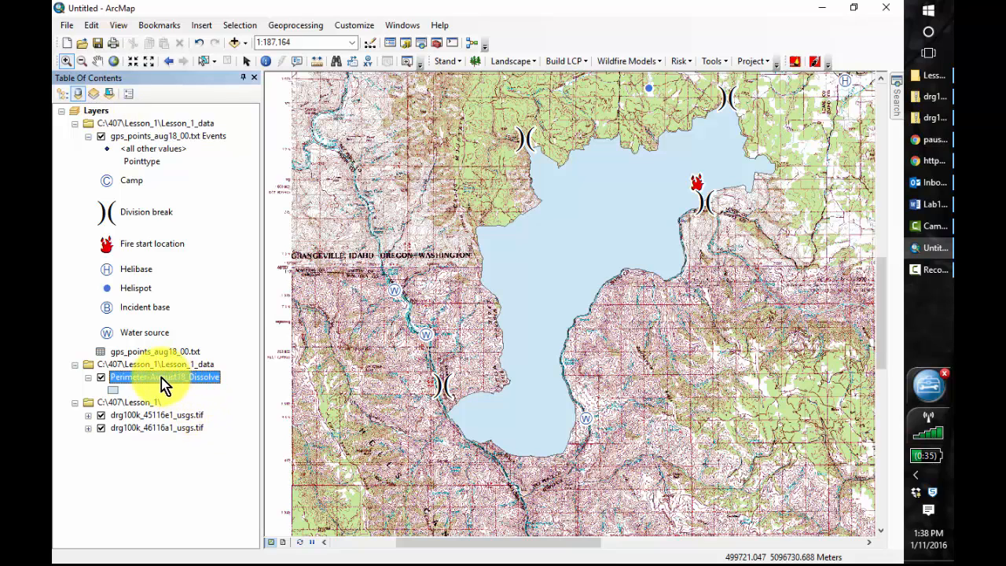
click(113, 390)
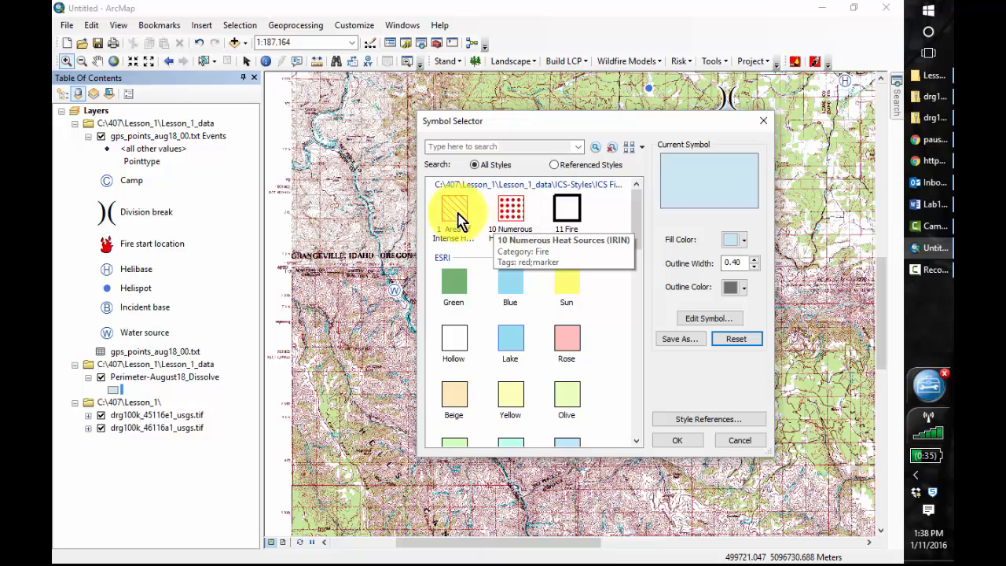
click(569, 214)
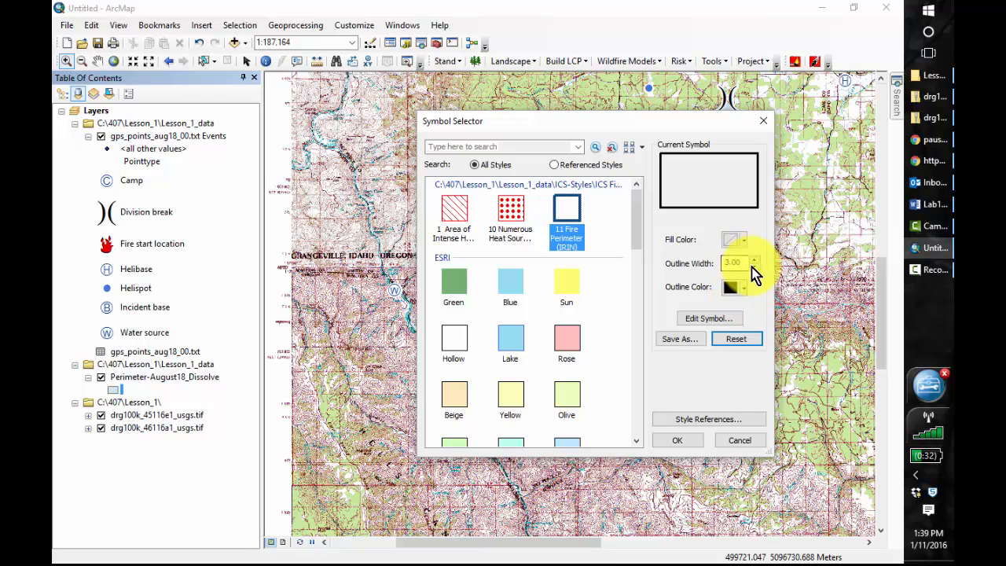
click(677, 442)
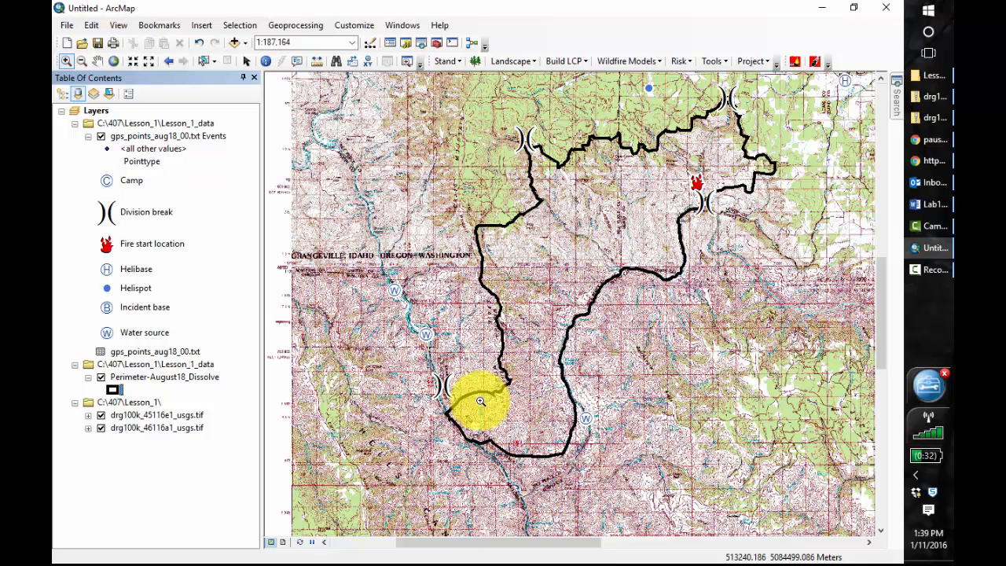
Add the DozerLineAugust18.shp shapefile from Lesson_1_data to the map without specifying a datum transformation
click(235, 43)
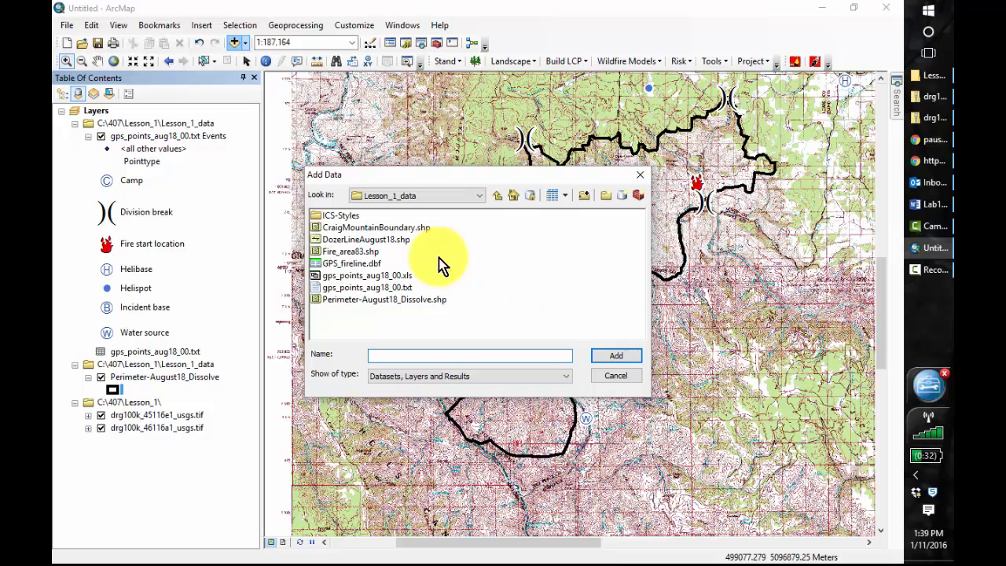
click(393, 242)
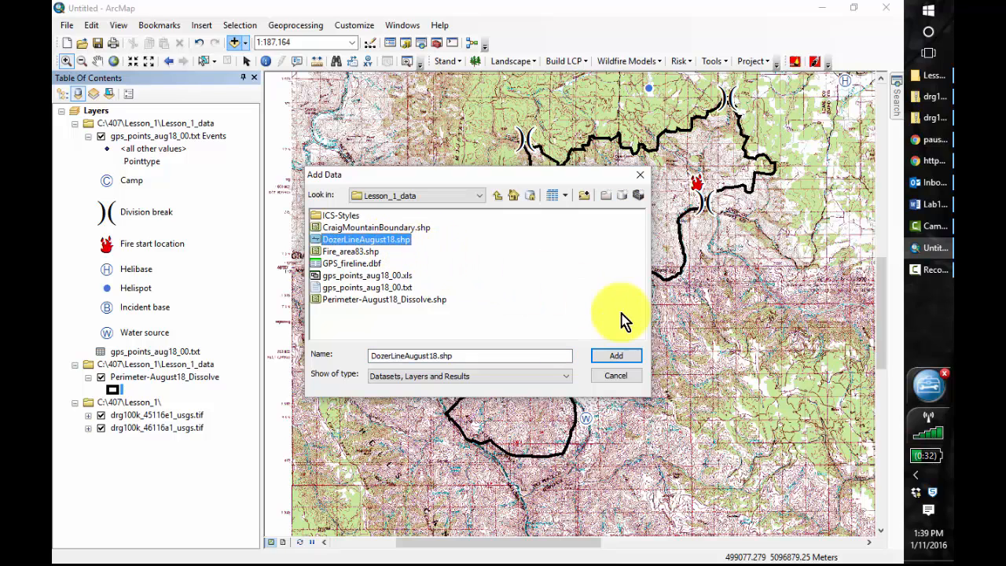
click(613, 358)
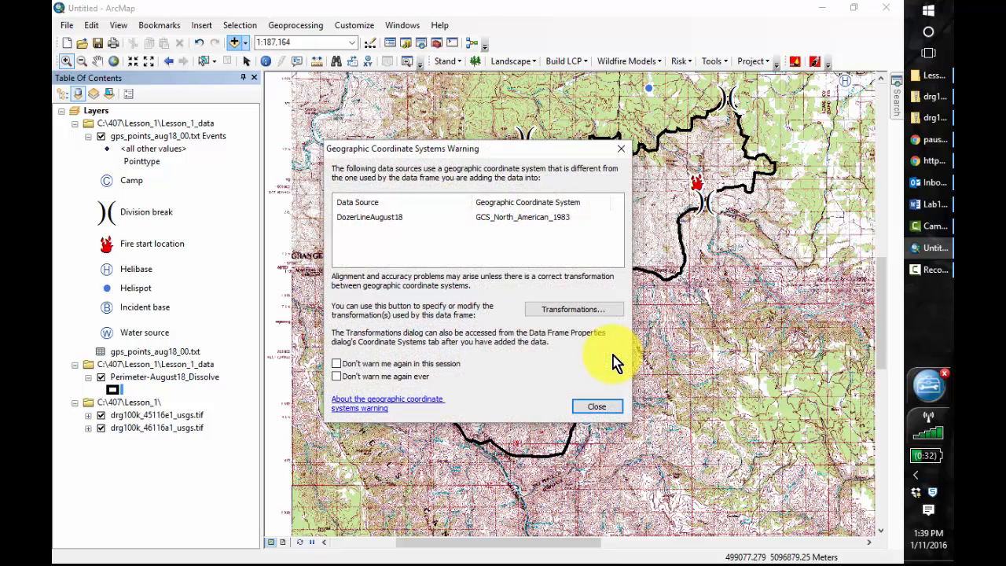
click(599, 408)
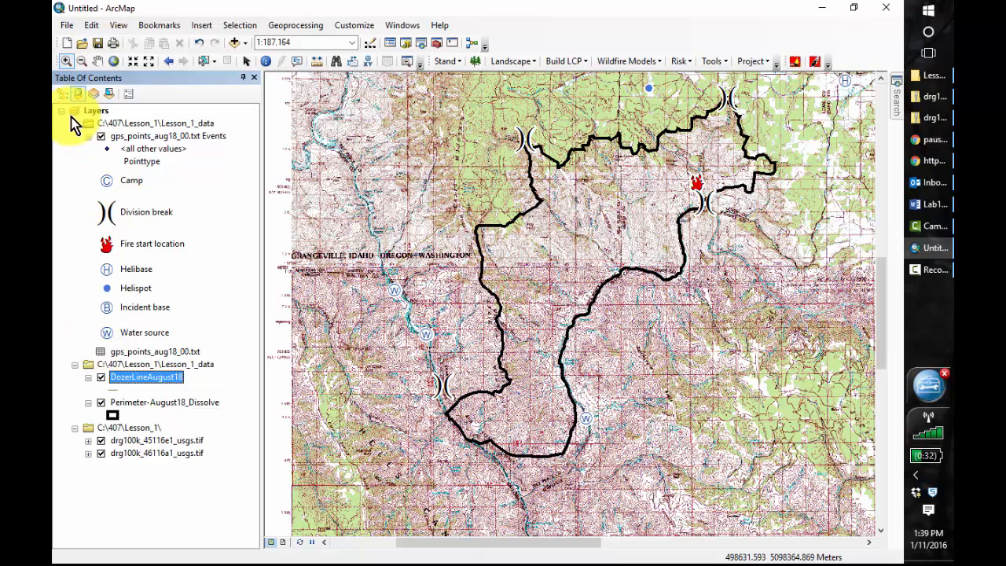
List the layers by drawing order and assign the 02 Completed Dozer Line symbol to the DozerLineAugust18 layer
click(62, 94)
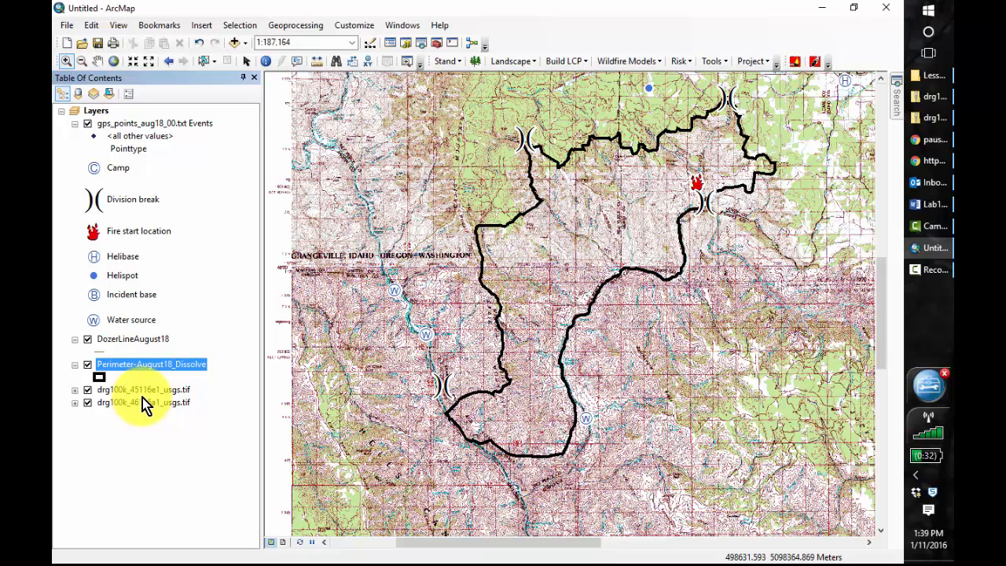
right_click(134, 340)
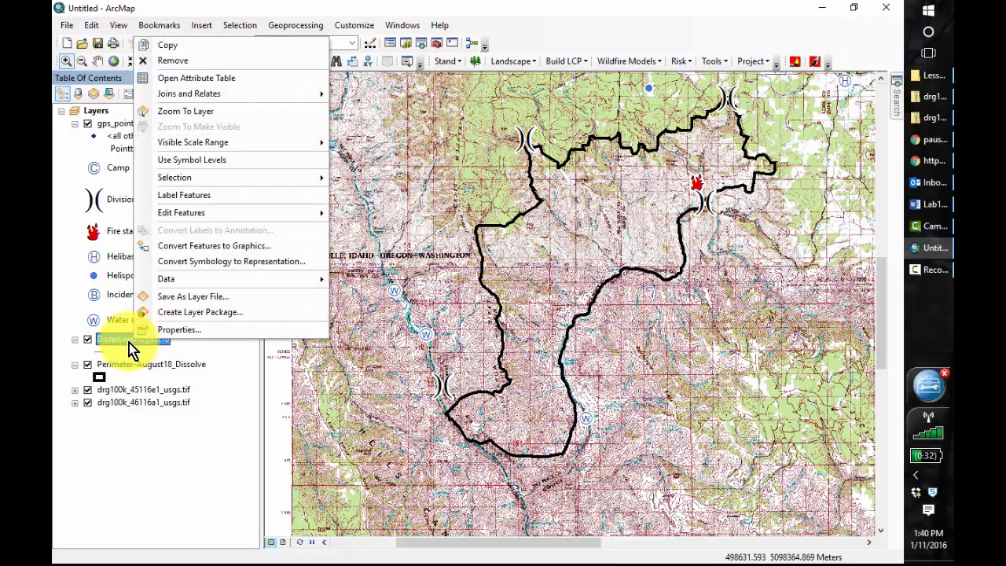
click(102, 358)
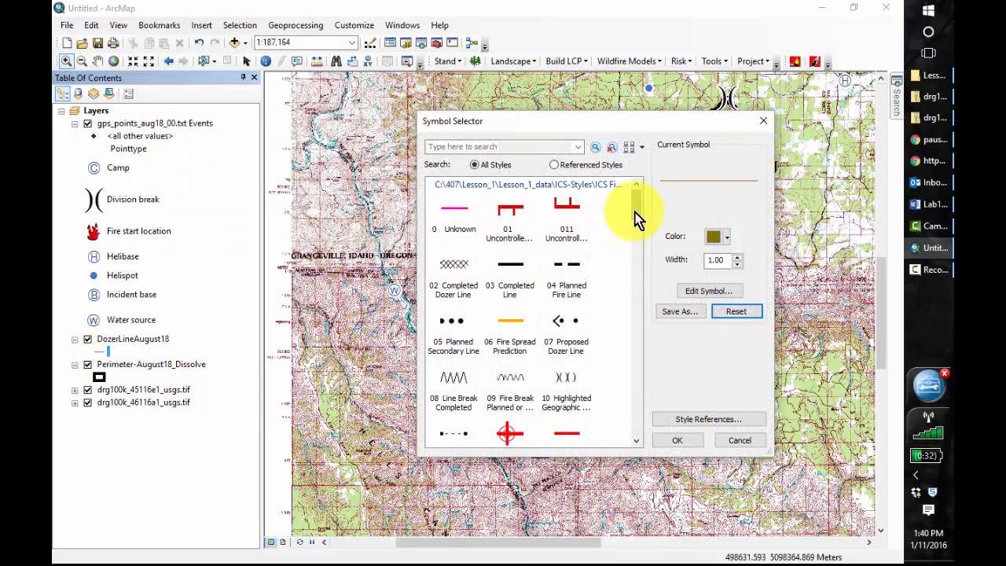
click(460, 268)
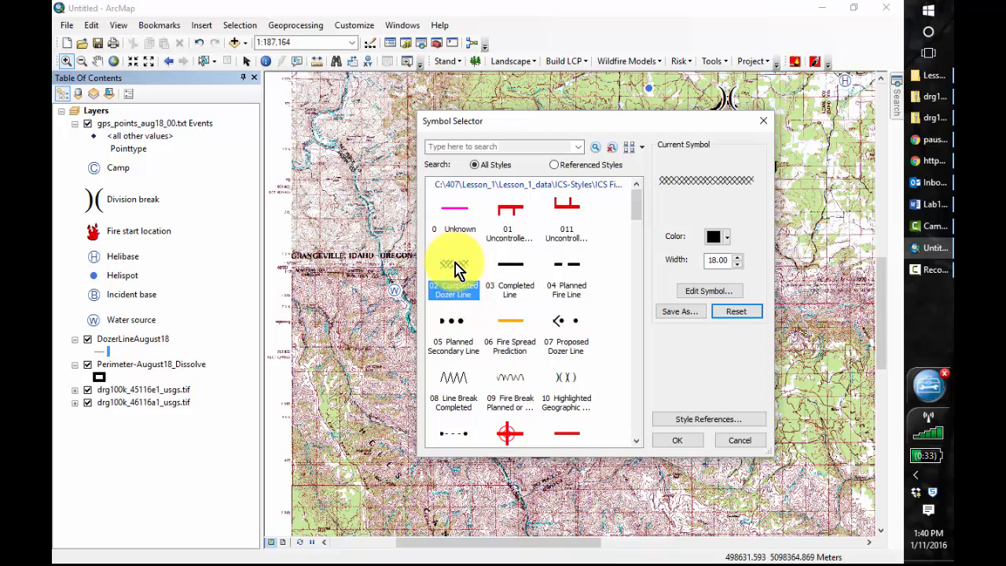
click(674, 442)
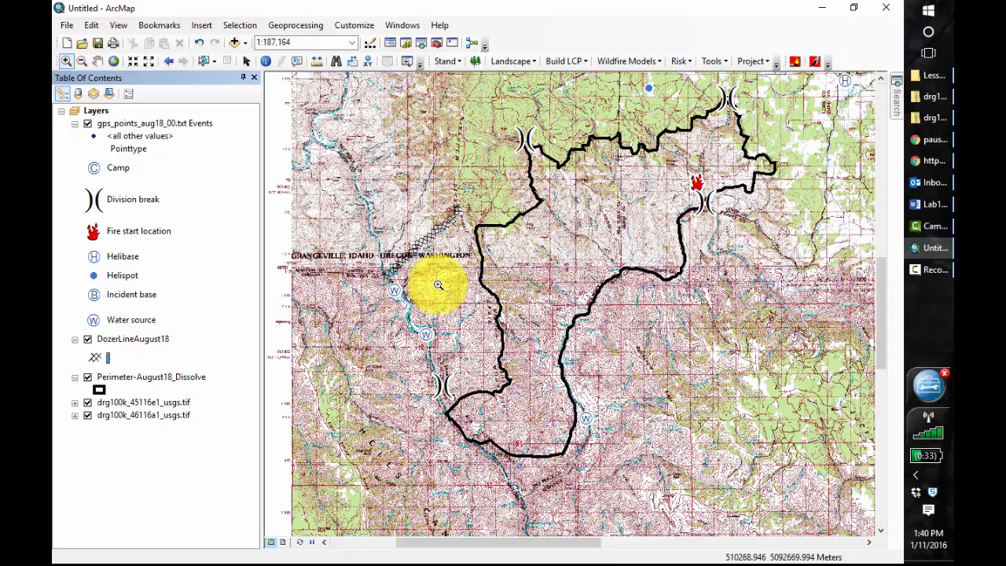
Frame the fire area at a scale of 1:200,000 and switch the map to layout view
click(147, 62)
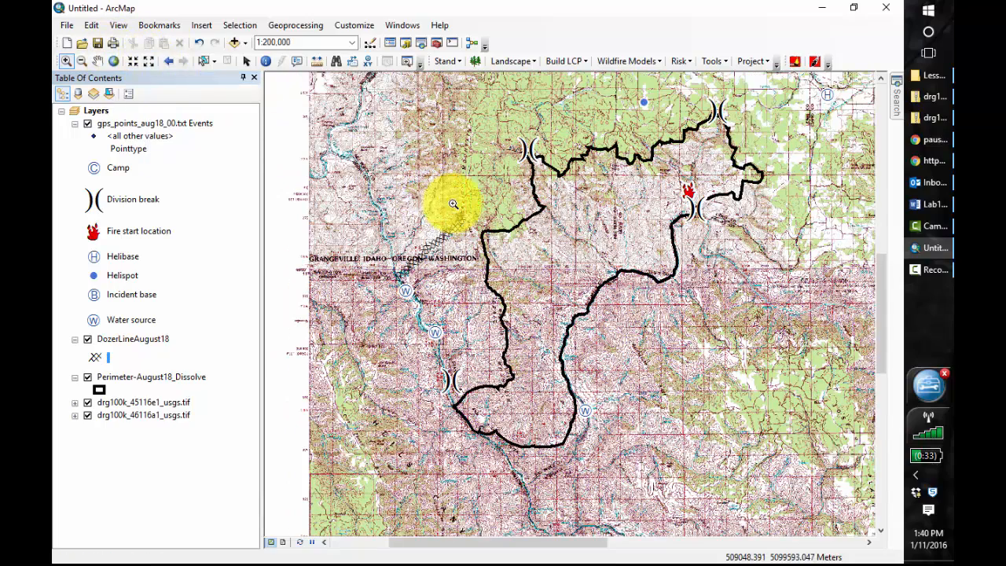
click(97, 62)
drag(452, 151, 405, 154)
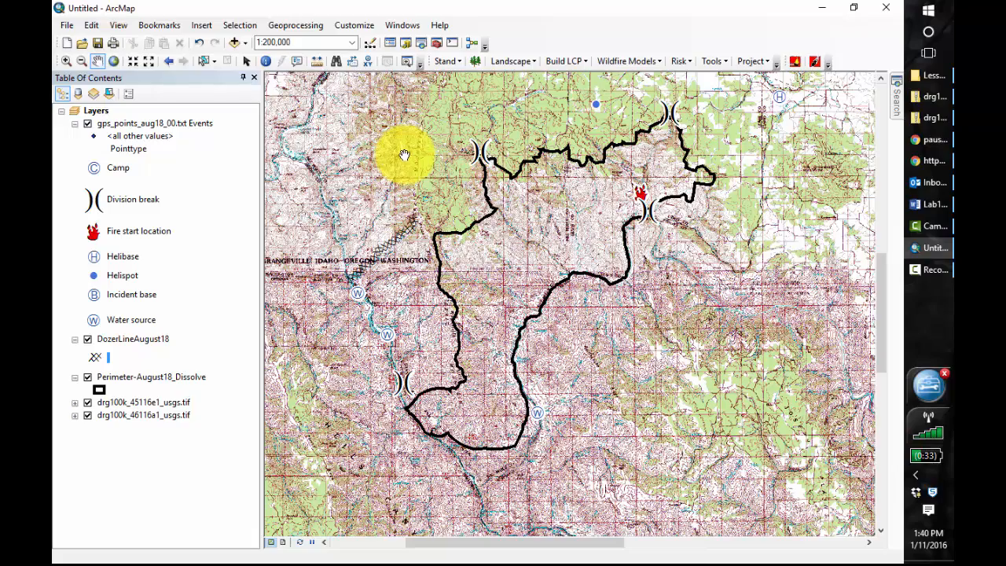
drag(378, 145, 380, 153)
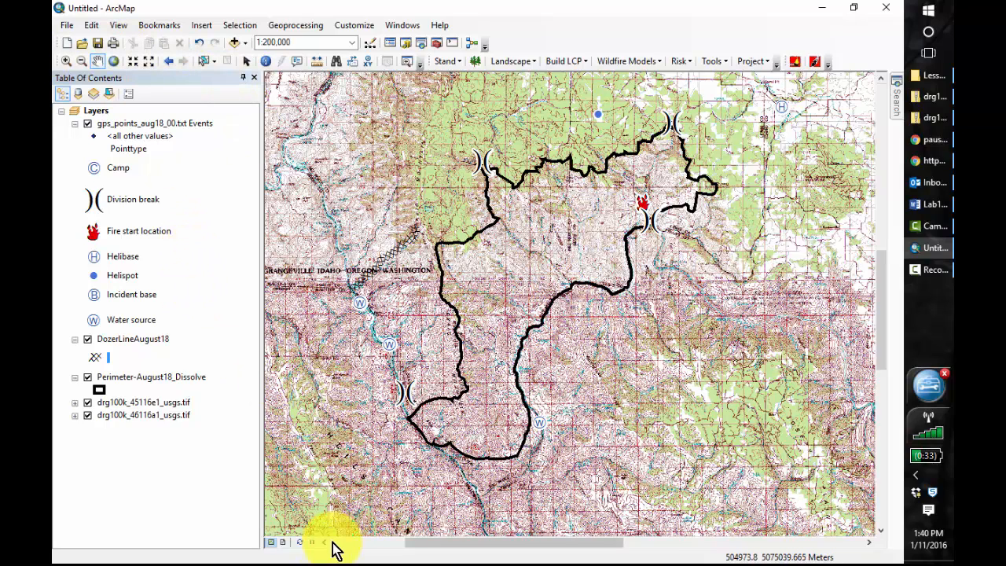
click(283, 542)
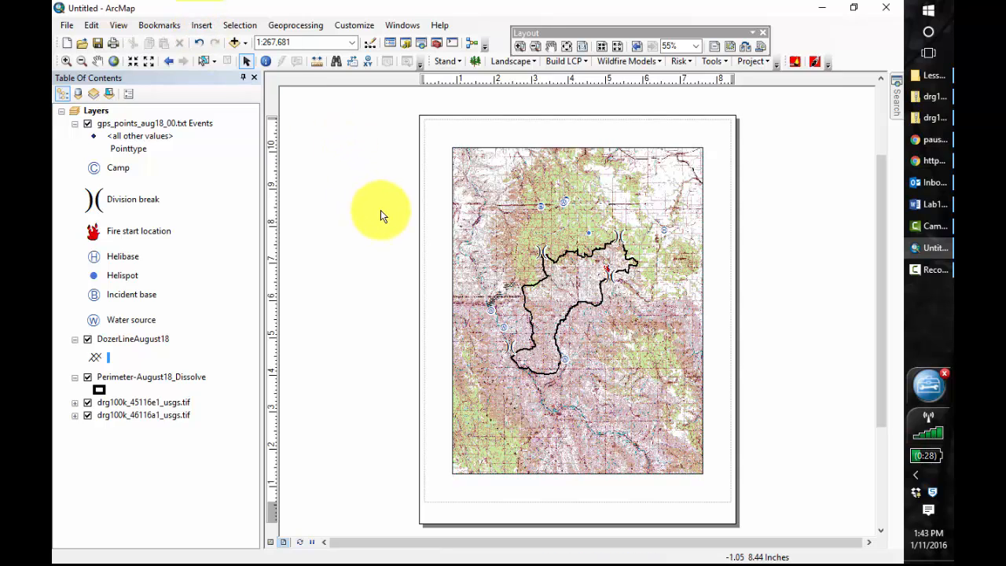
Start inserting a legend and exclude the two topographic rasters, drg100k_45116e1_usgs.tif and drg100k_46116a1_usgs.tif, from its items
click(203, 33)
click(346, 124)
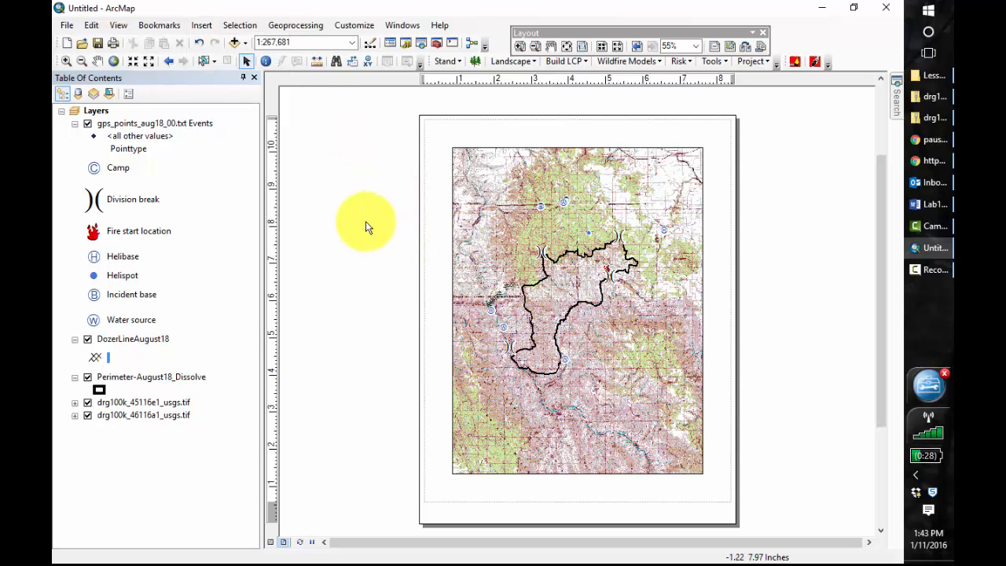
click(203, 33)
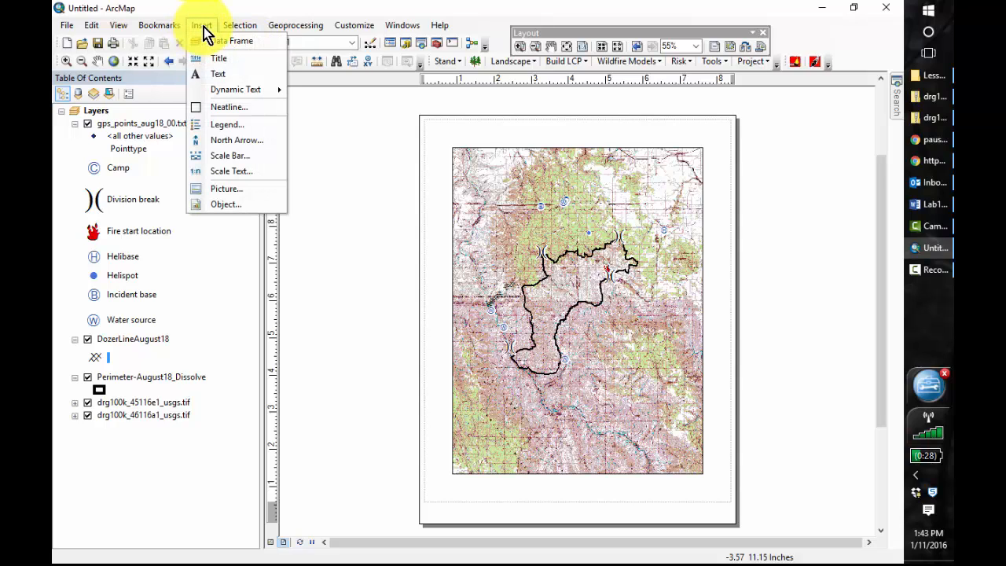
click(233, 125)
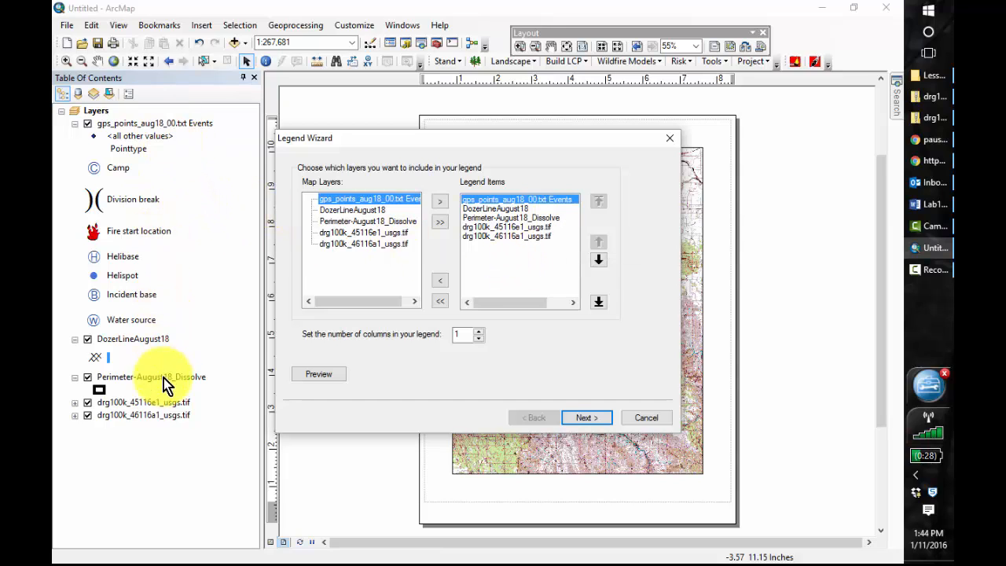
click(489, 227)
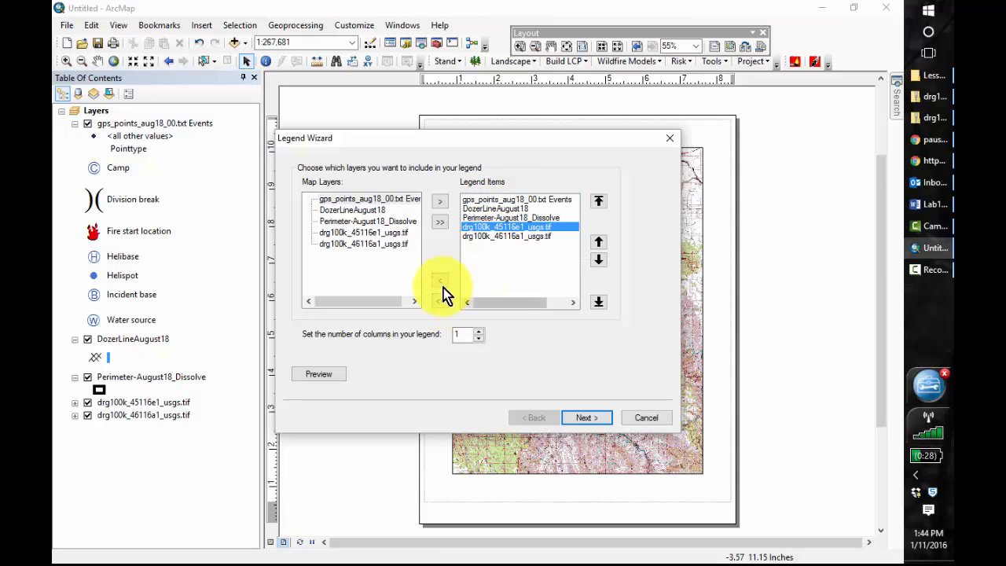
click(440, 281)
click(501, 226)
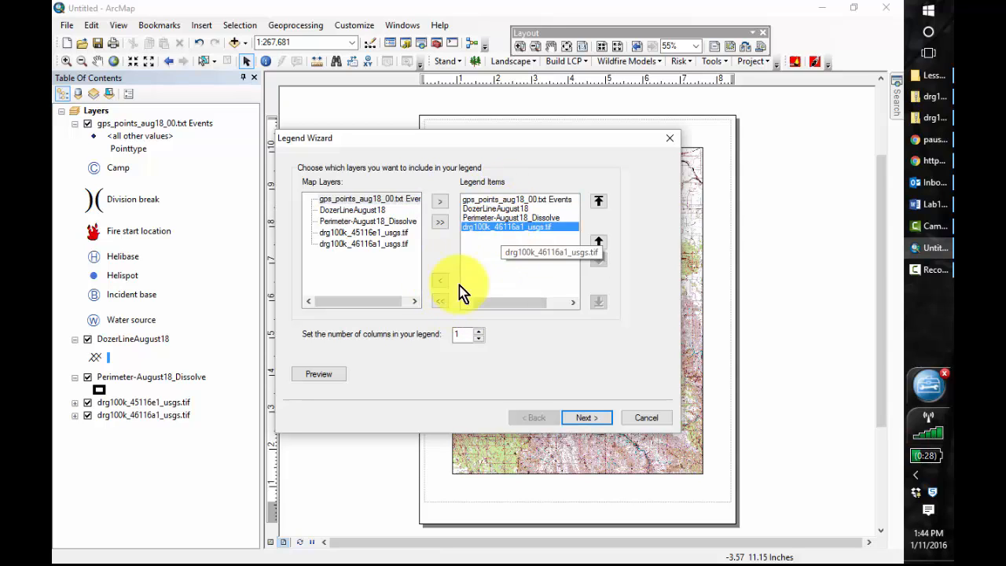
click(438, 280)
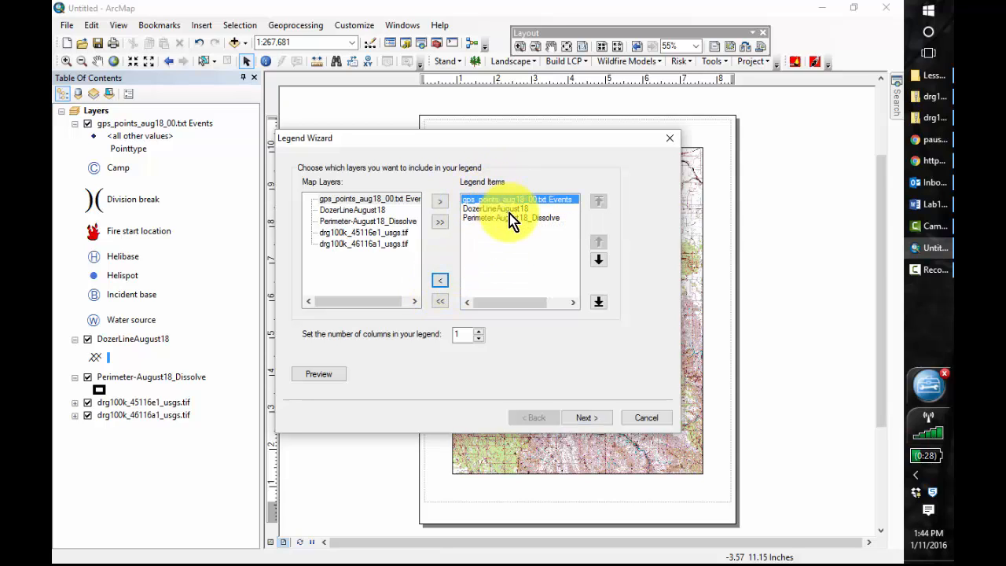
Keep the default legend title and give the legend frame a thin black border and a Sand background
click(588, 418)
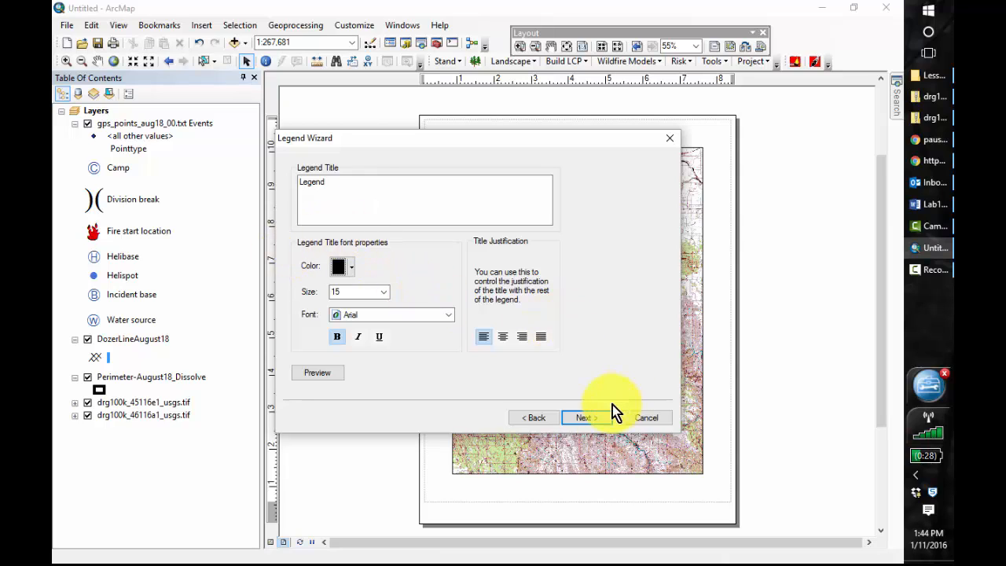
click(586, 418)
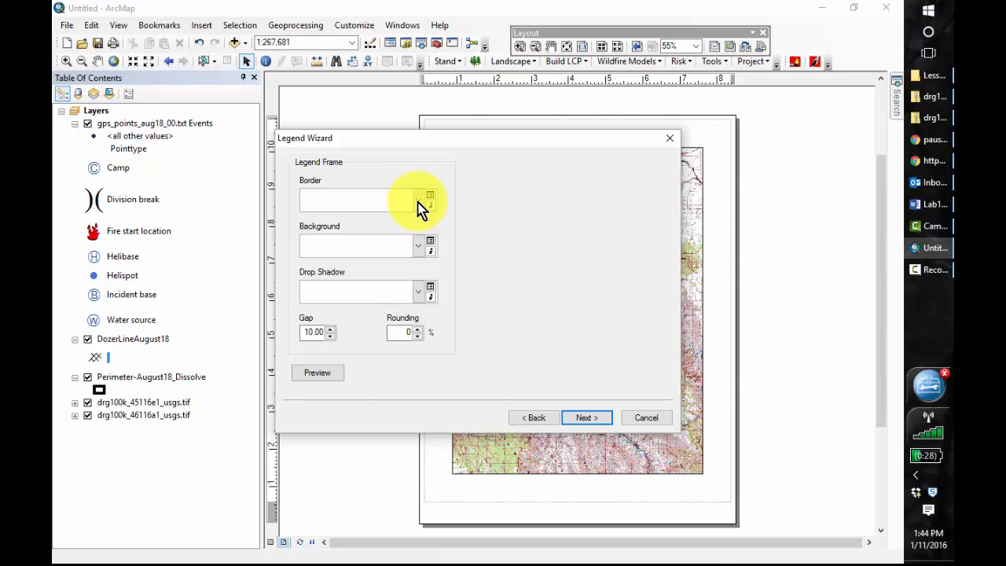
click(418, 206)
click(325, 248)
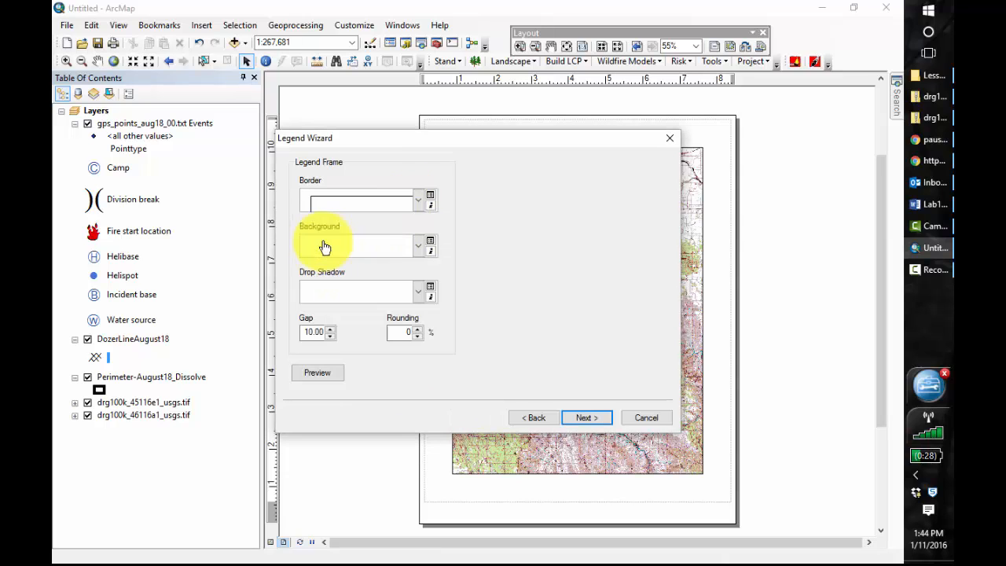
click(418, 247)
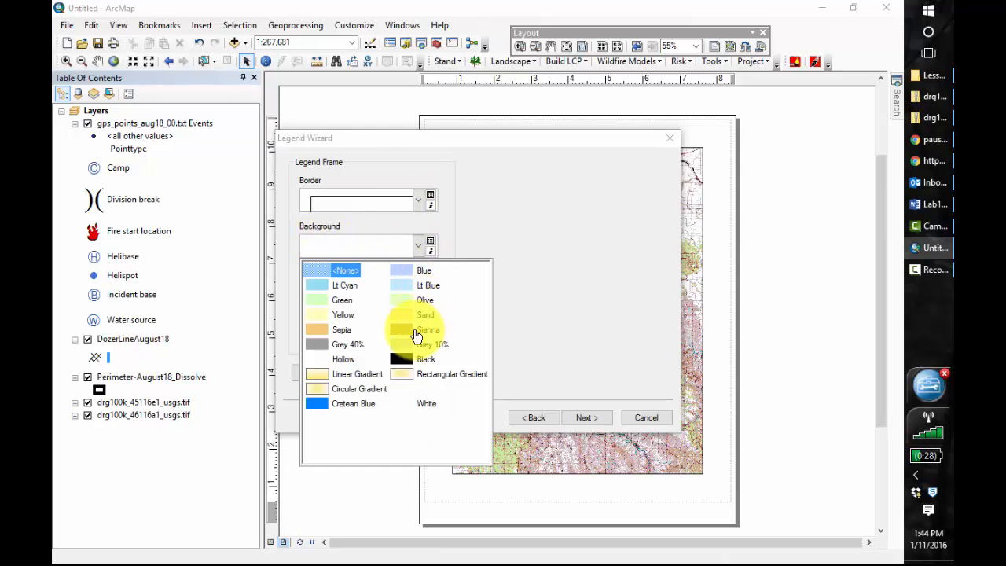
click(404, 317)
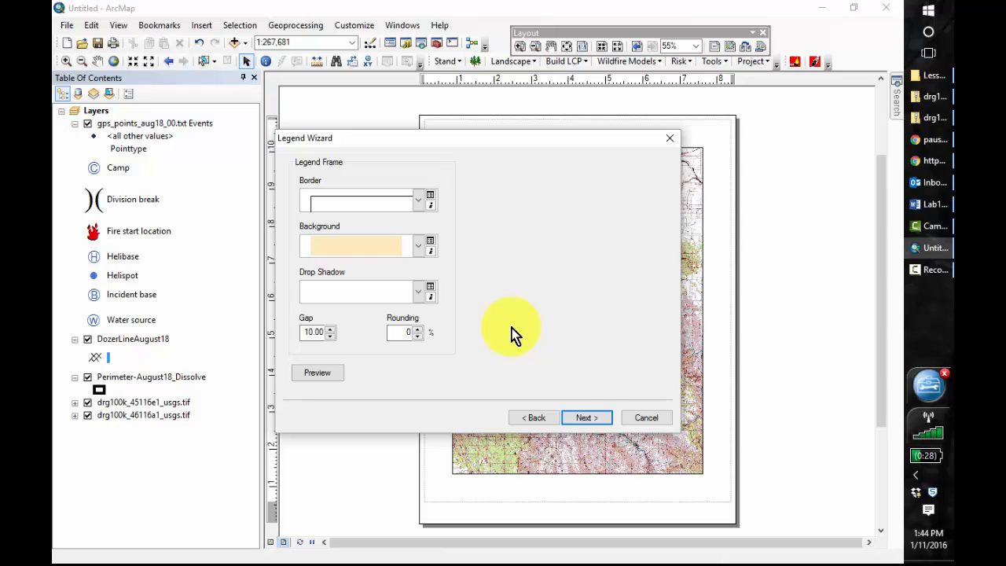
Finish the legend with the default patches and spacing and place it over the lower-right corner of the map
click(582, 418)
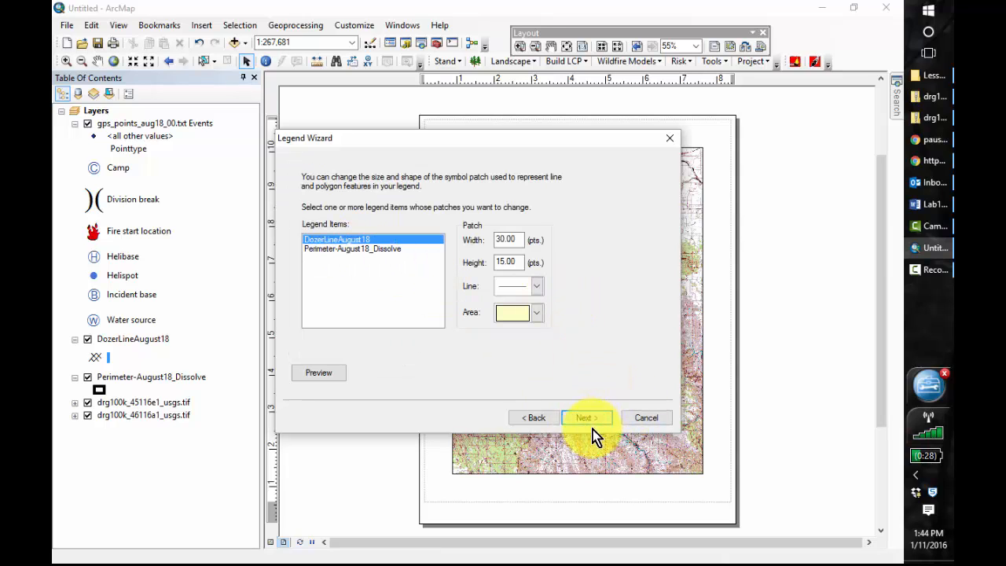
click(583, 416)
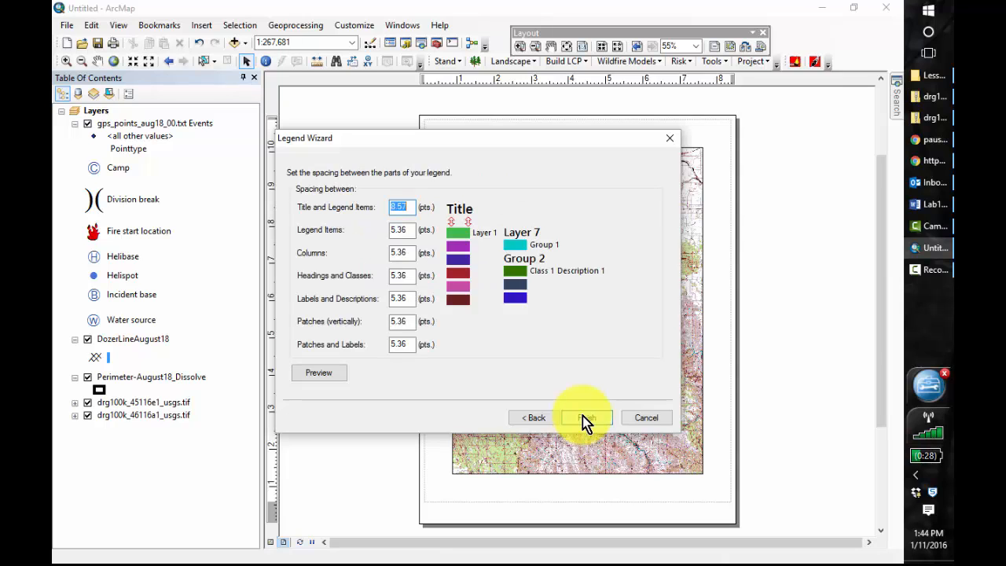
click(586, 417)
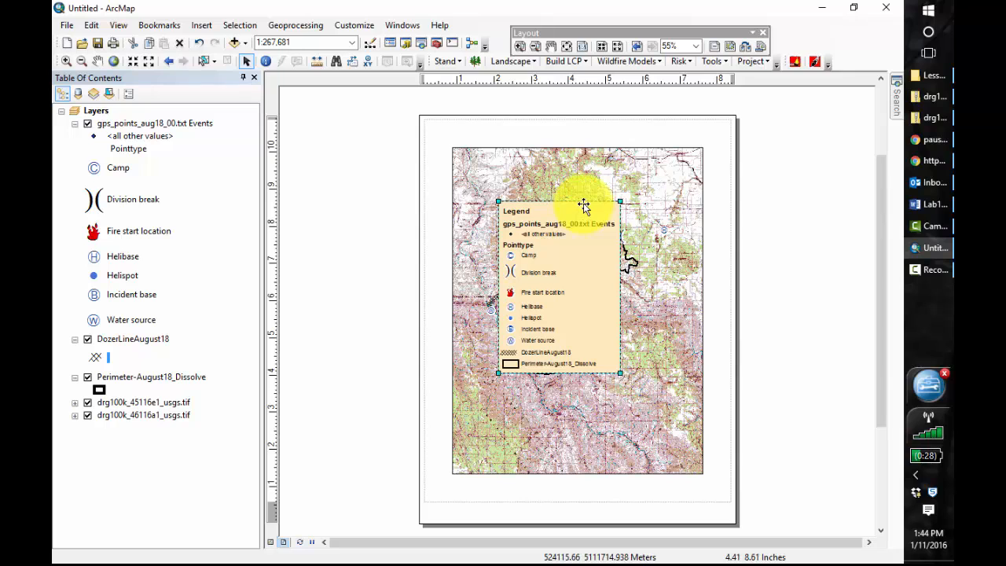
drag(584, 206, 674, 319)
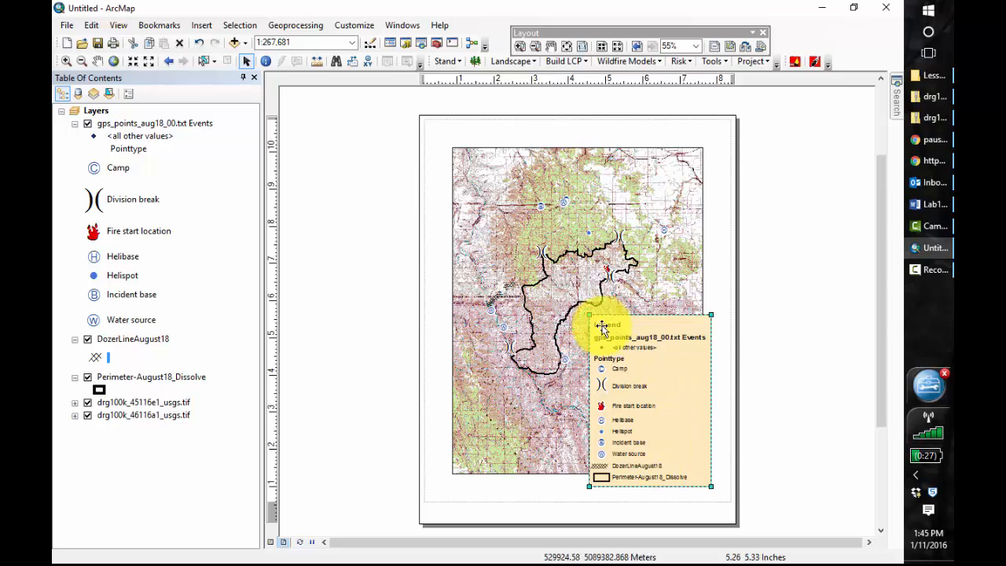
Rename the Perimeter-August18_Dissolve layer as Perimeter-August18 so the legend shows the shorter name
click(146, 376)
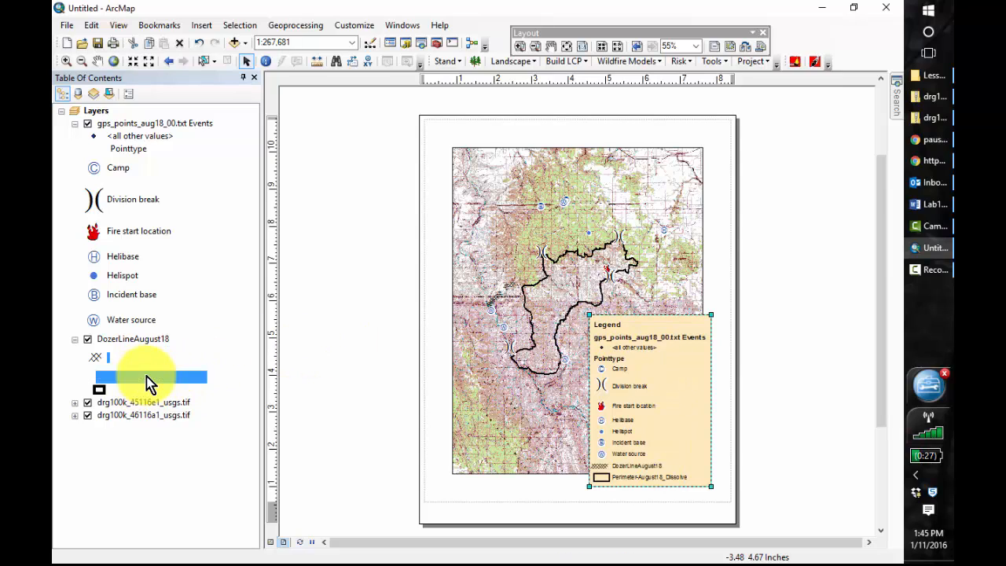
click(147, 377)
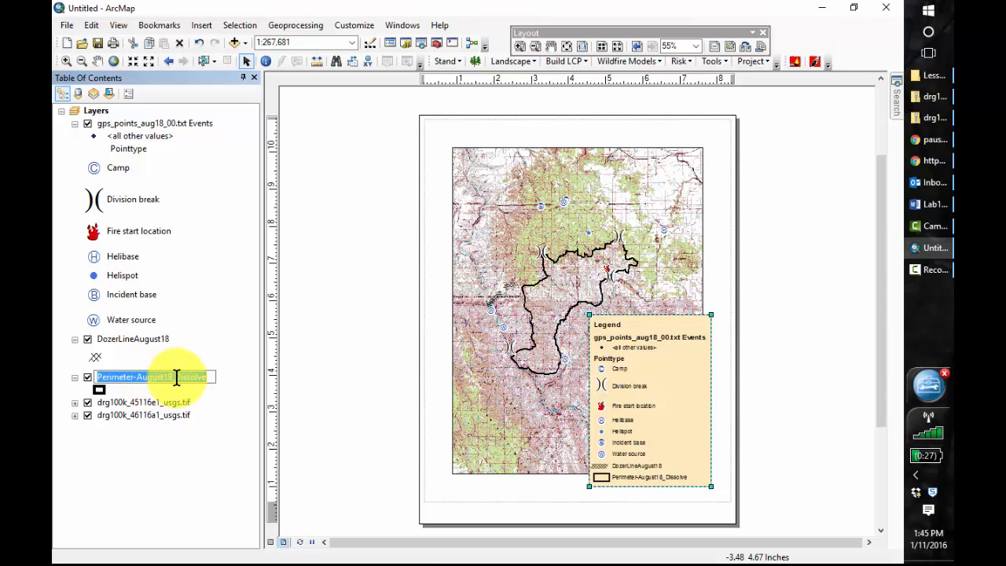
drag(176, 377, 211, 375)
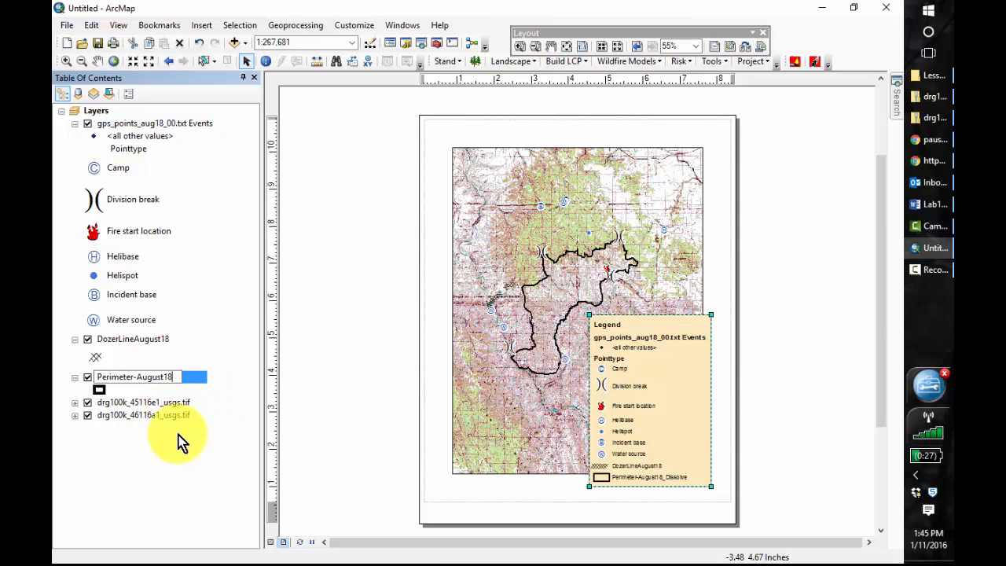
key(Return)
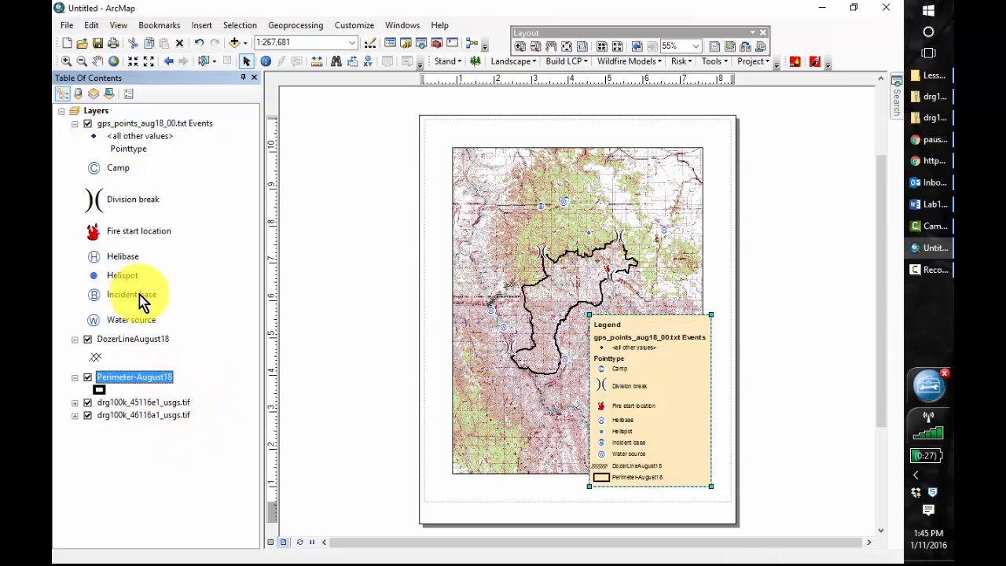
Remove the GPS points layer's name, Pointtype heading and <all other values> entry, and fit the legend into the map frame's lower-right corner
click(138, 125)
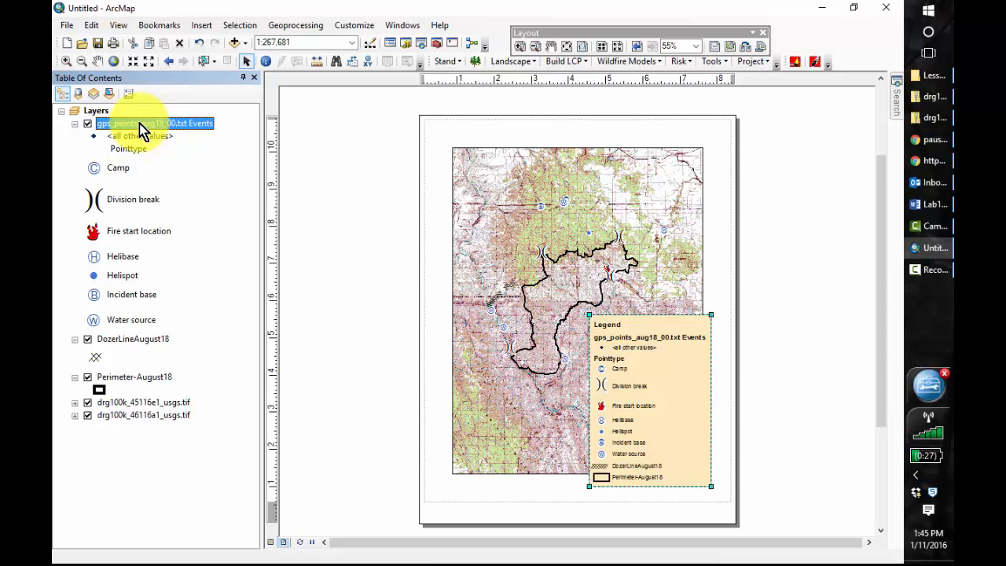
right_click(142, 130)
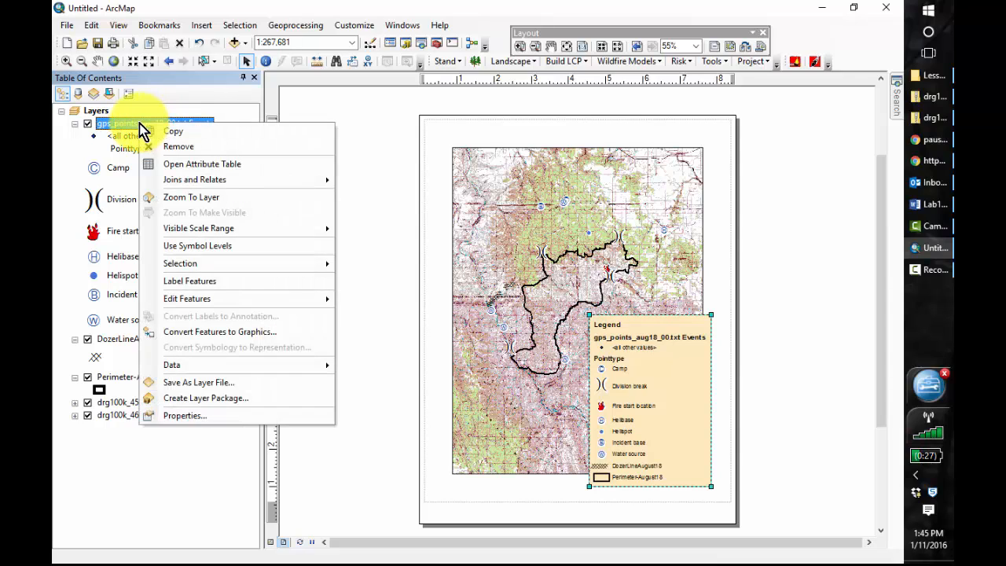
click(195, 415)
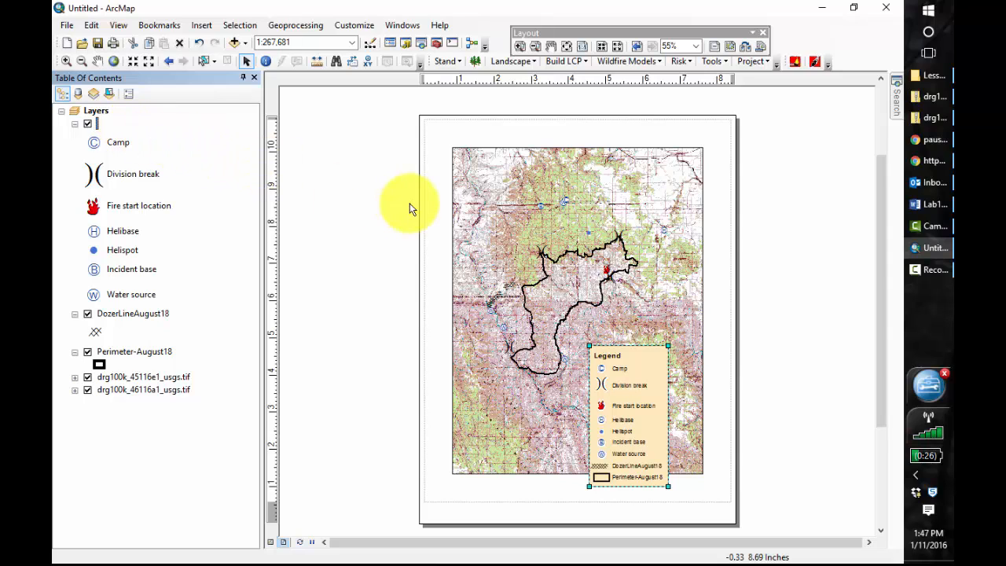
drag(649, 359, 683, 349)
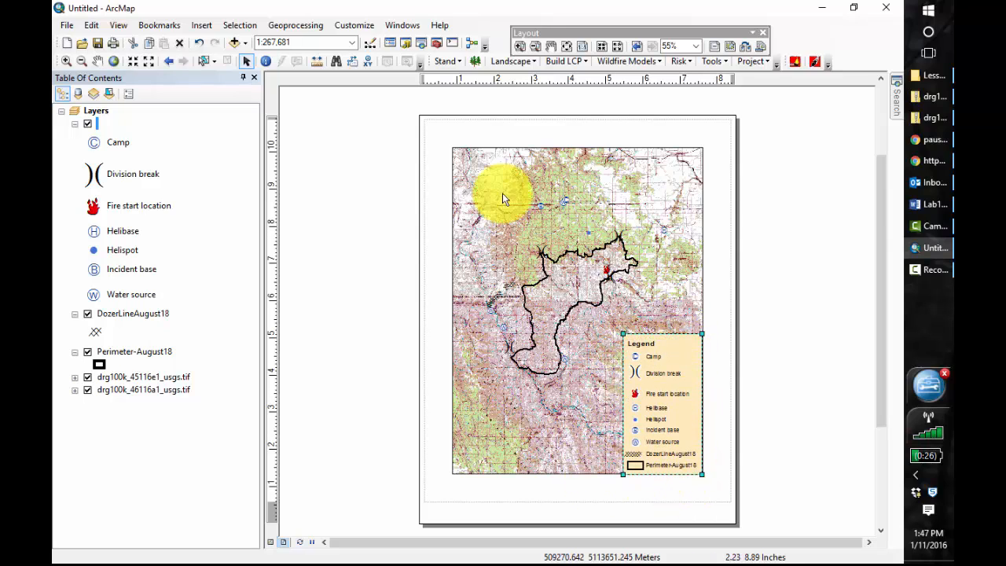
Insert the map title "Maloney Fire August 18" and place it just above the map frame
click(204, 27)
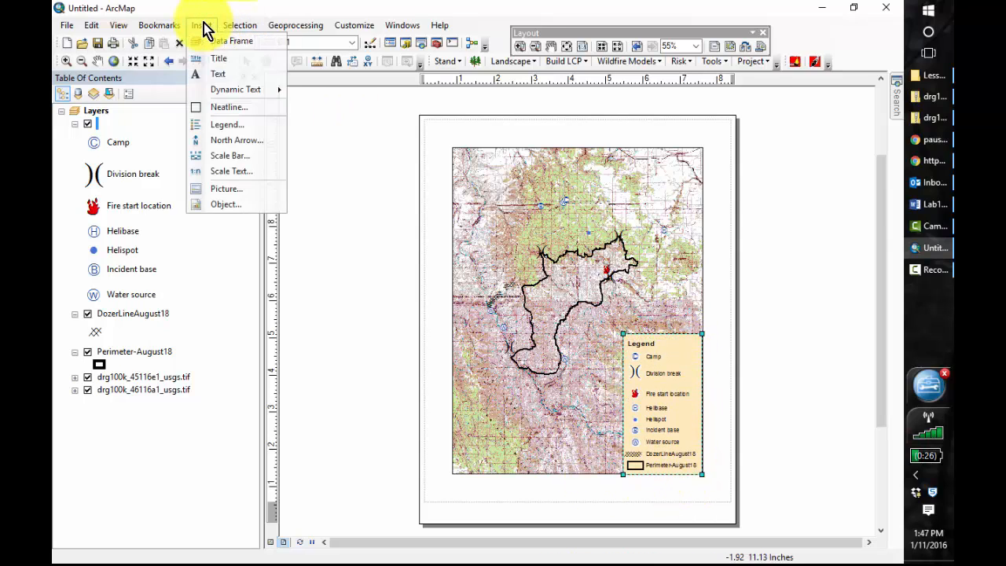
click(221, 59)
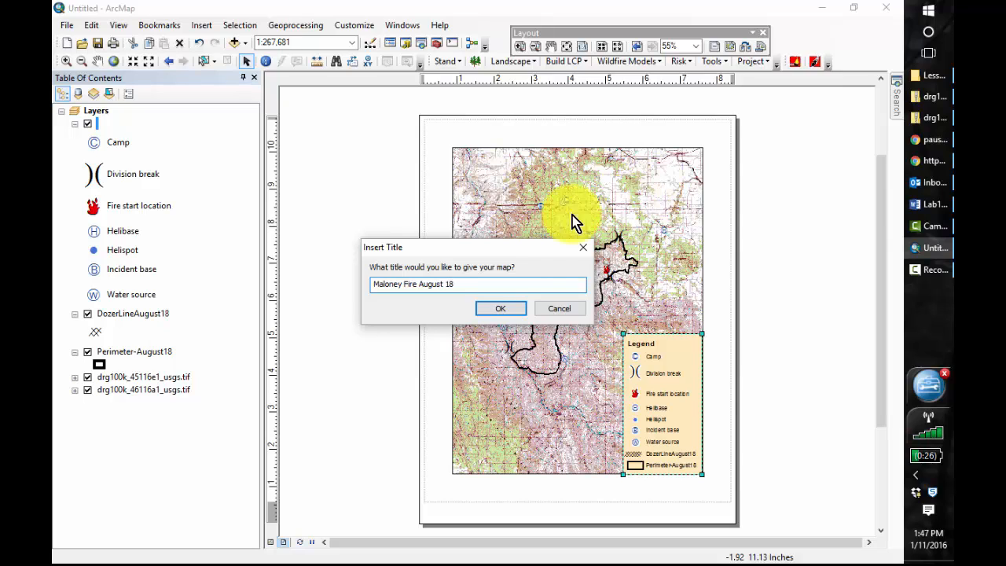
click(502, 310)
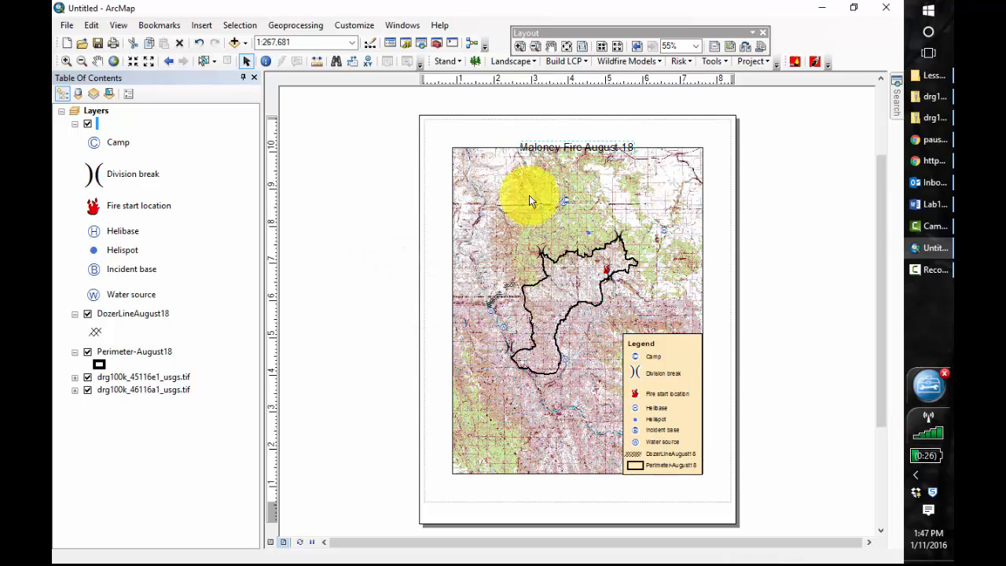
drag(569, 143, 569, 130)
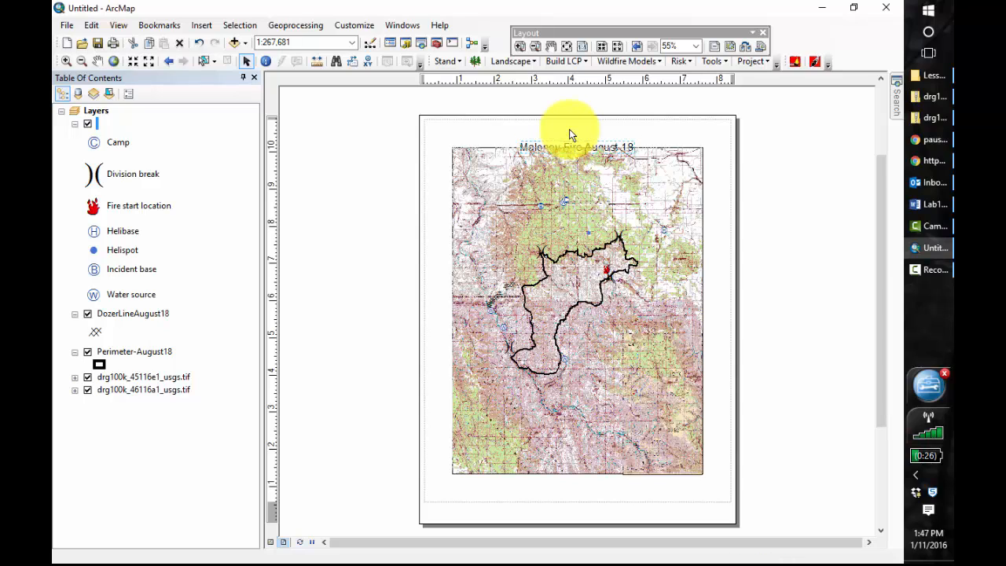
Insert the ESRI North 3 north arrow and place it in the upper-right corner of the legend
click(202, 26)
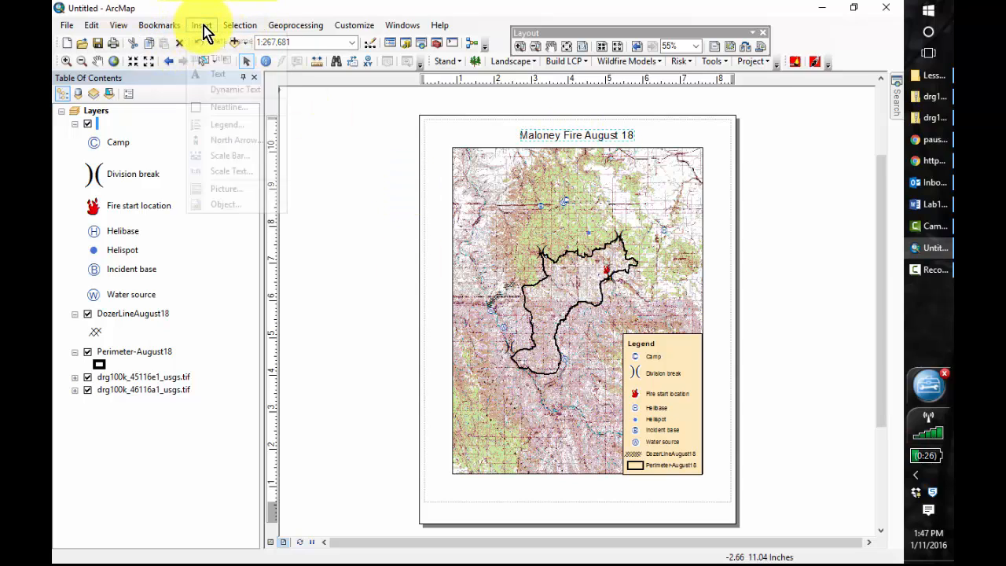
click(244, 141)
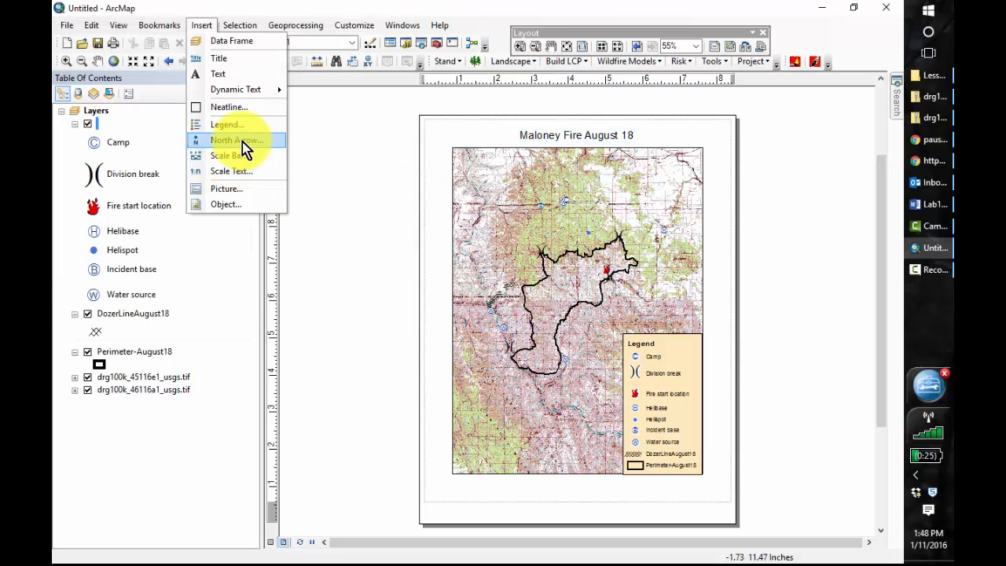
click(242, 141)
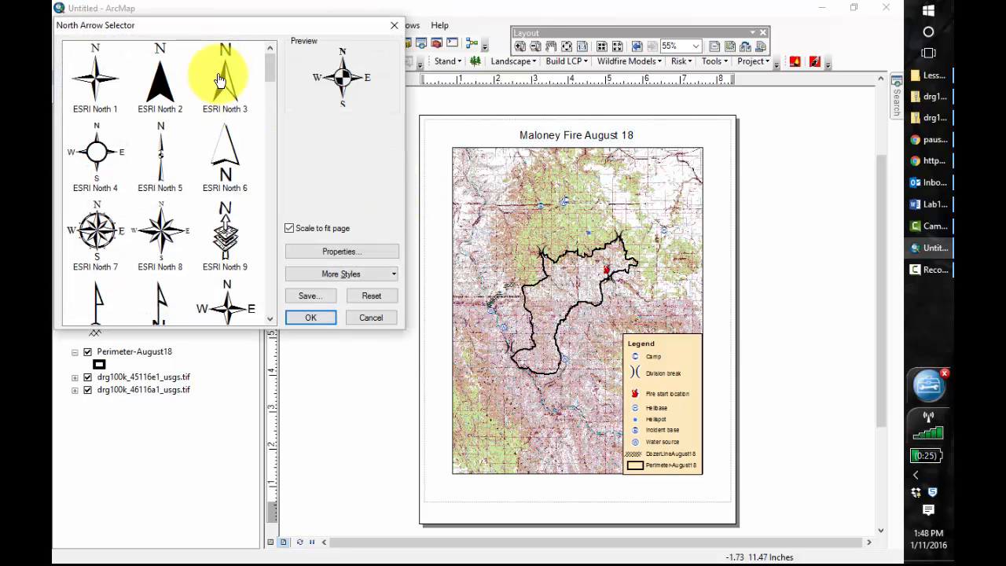
click(226, 87)
click(314, 321)
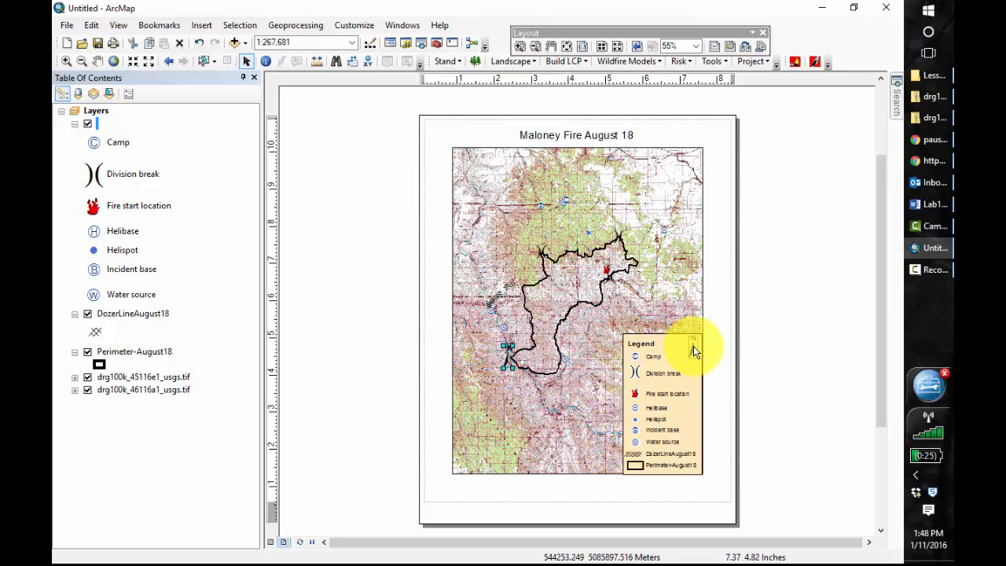
drag(693, 349, 695, 349)
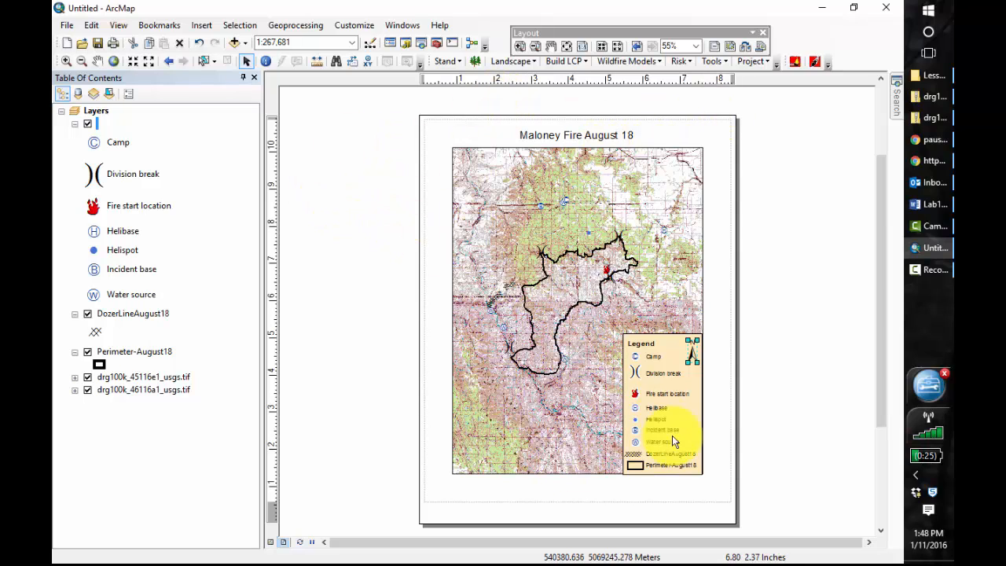
Insert an Alternating Scale Bar 1 and place it in the lower-left corner of the map frame
click(201, 28)
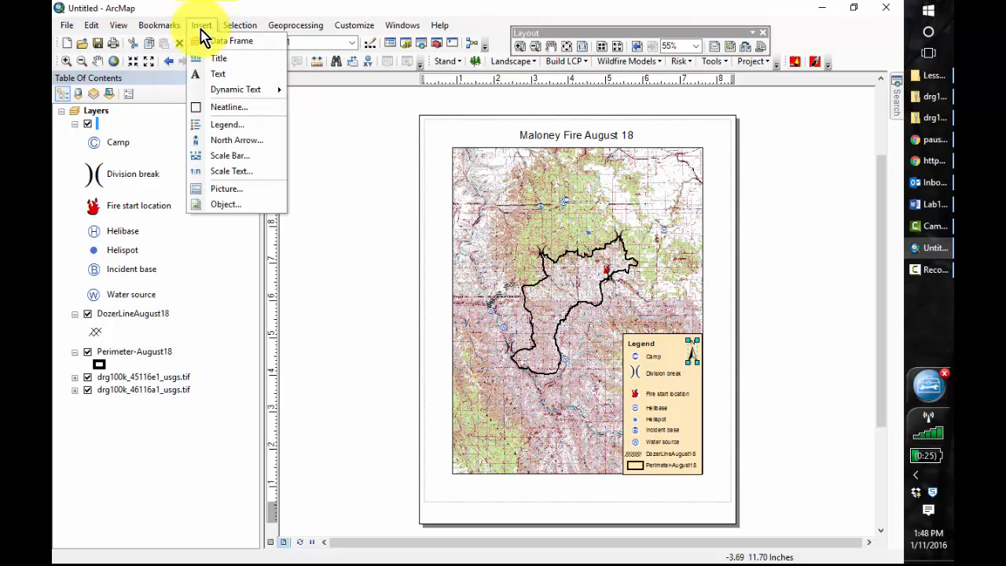
click(242, 154)
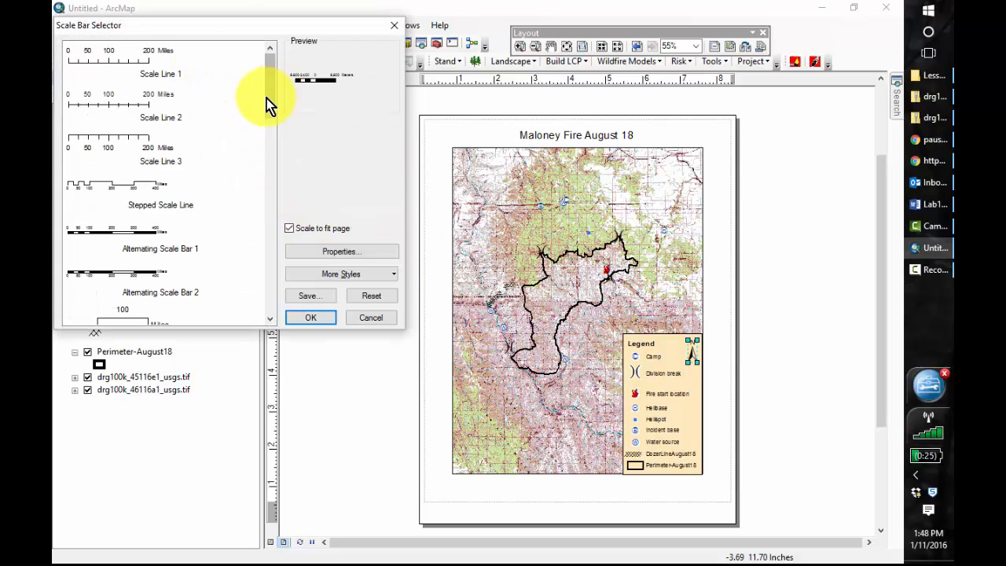
scroll(271, 102, down, 1)
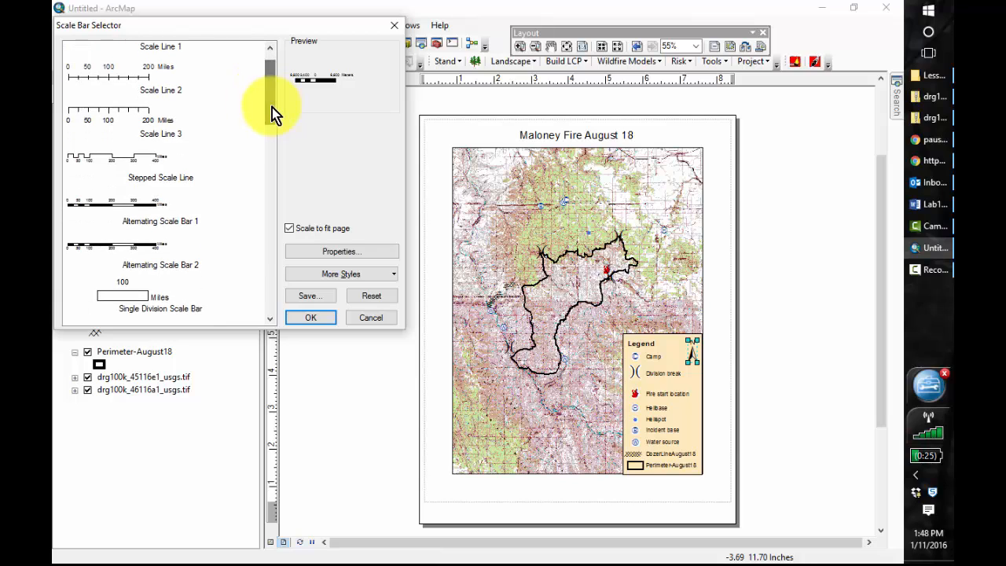
click(99, 206)
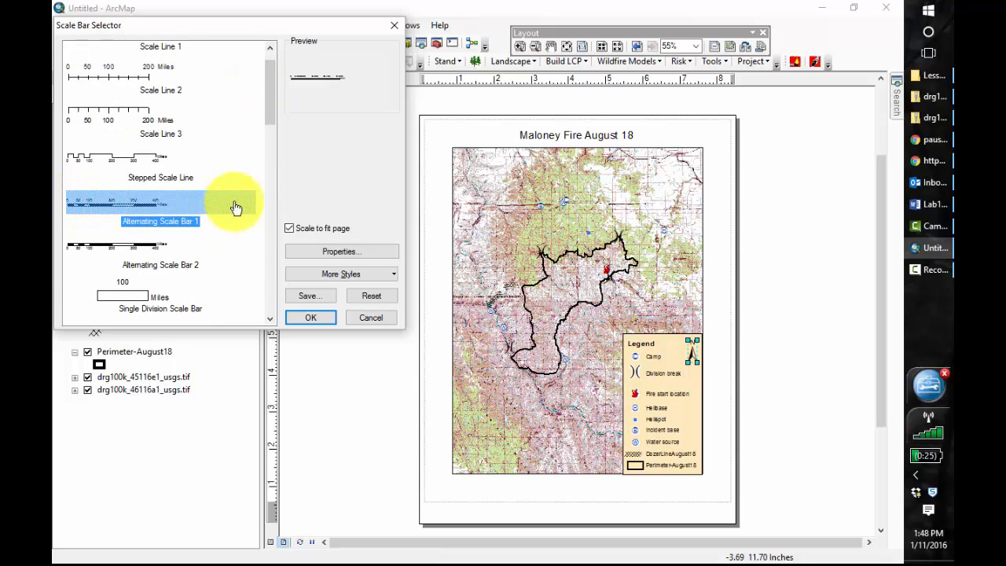
double_click(137, 212)
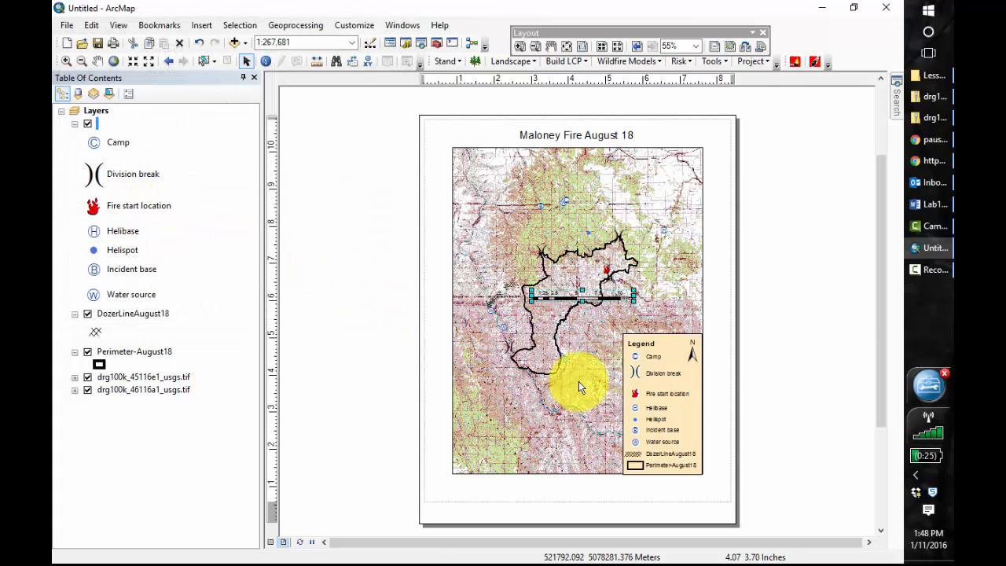
drag(610, 292, 535, 466)
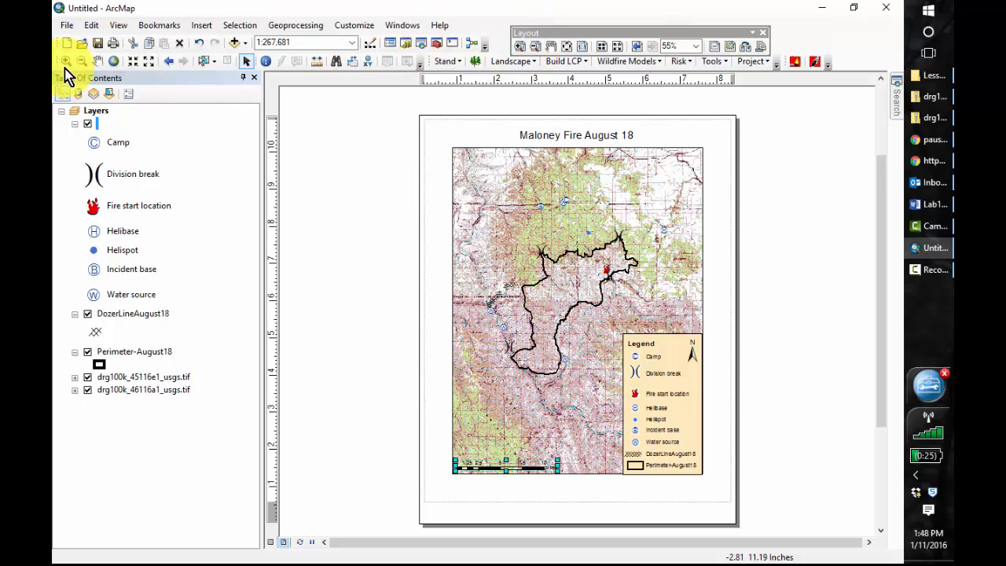
Examine the scale bar up close on the layout page and try panning both the map data and the page
click(98, 61)
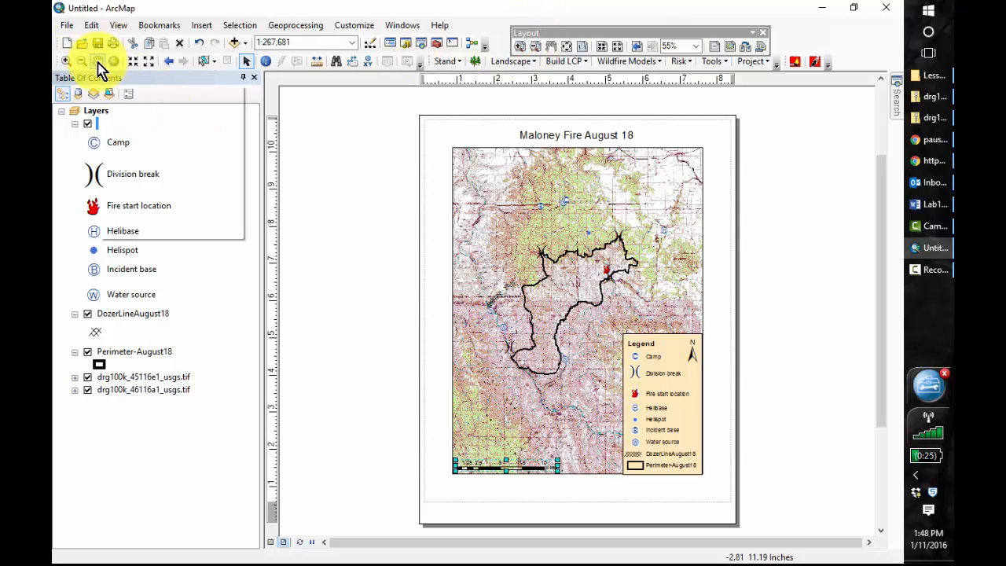
mouse_move(521, 225)
mouse_down()
mouse_move(566, 217)
mouse_move(505, 218)
mouse_move(535, 234)
mouse_move(525, 230)
mouse_up()
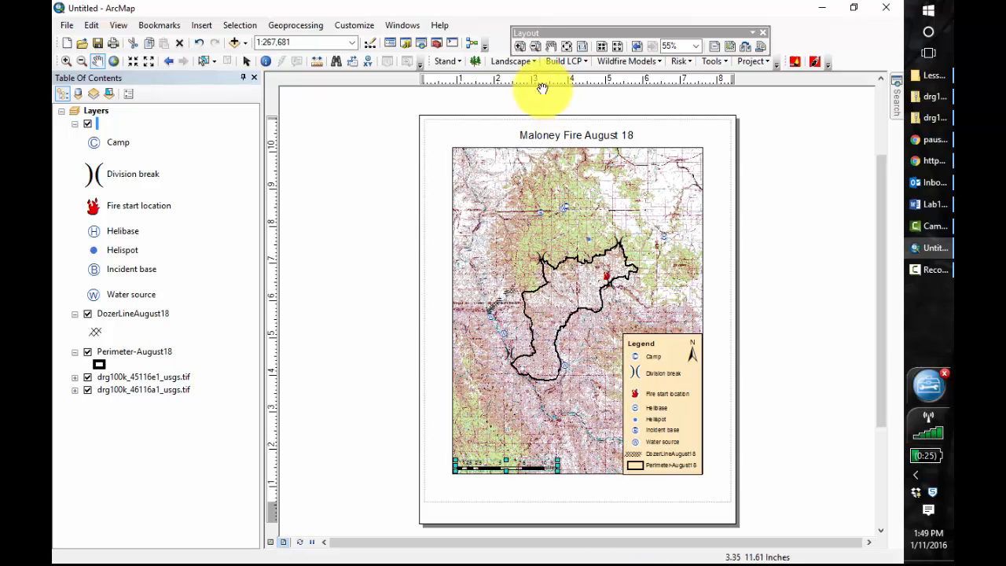
click(519, 47)
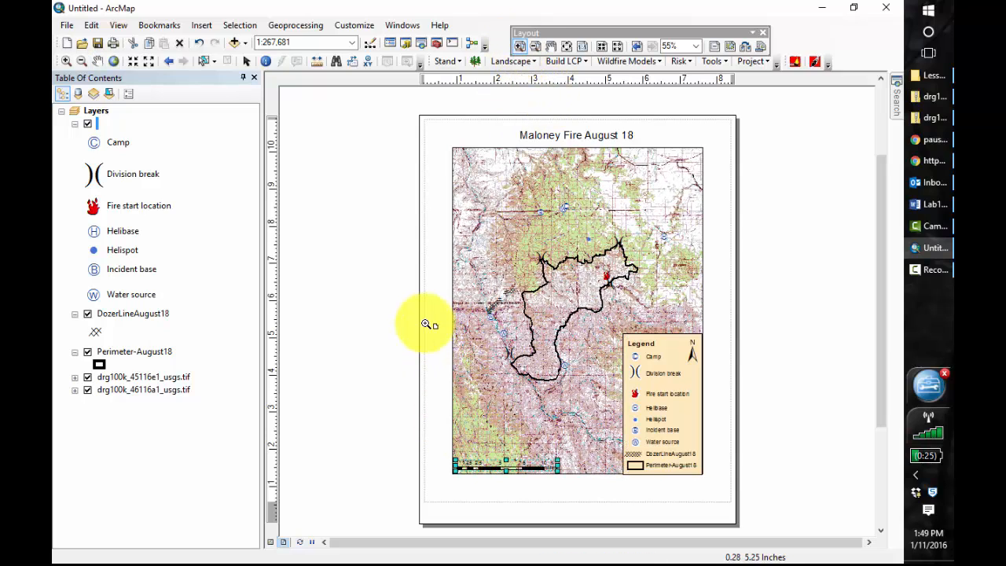
drag(612, 489, 629, 495)
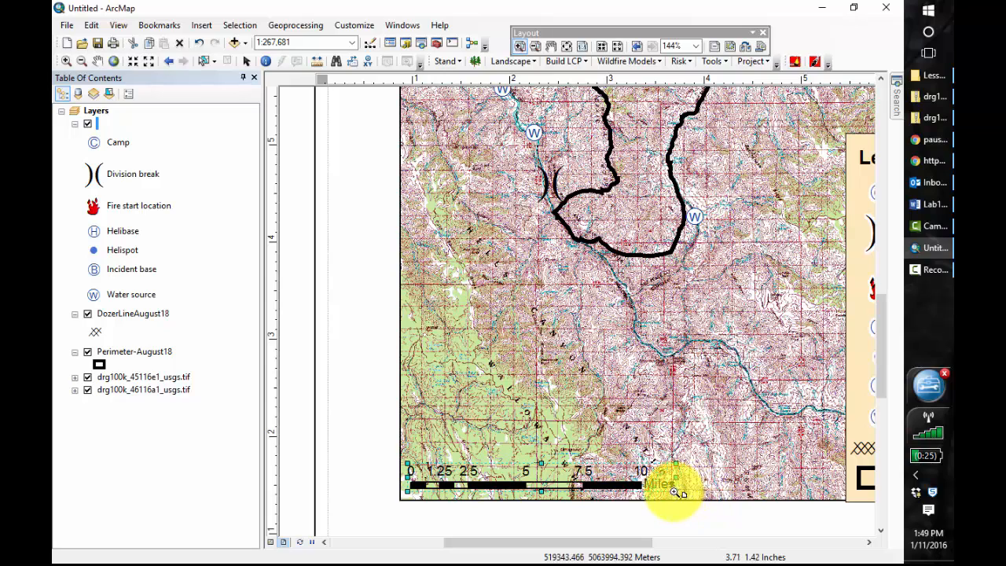
click(551, 48)
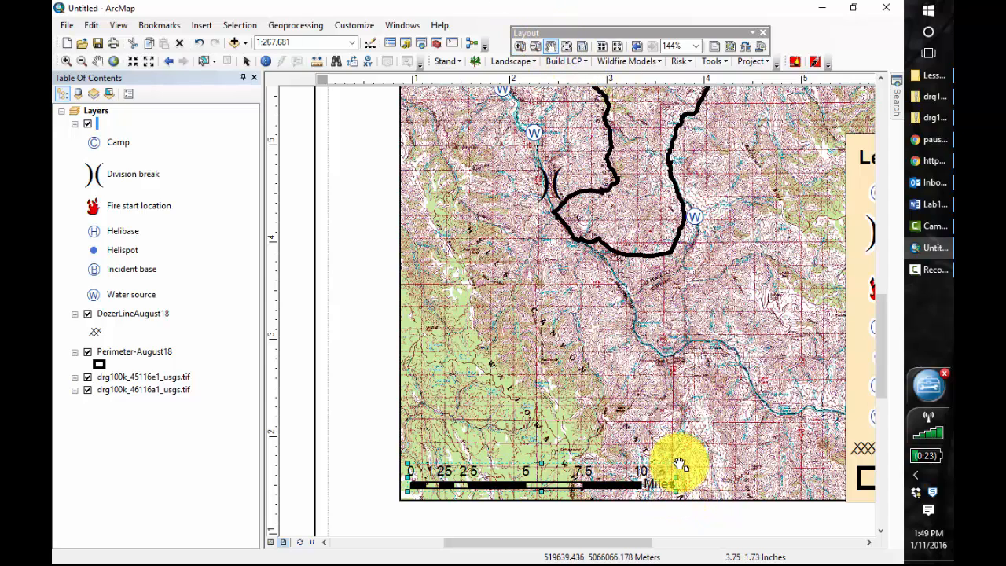
drag(680, 463, 576, 426)
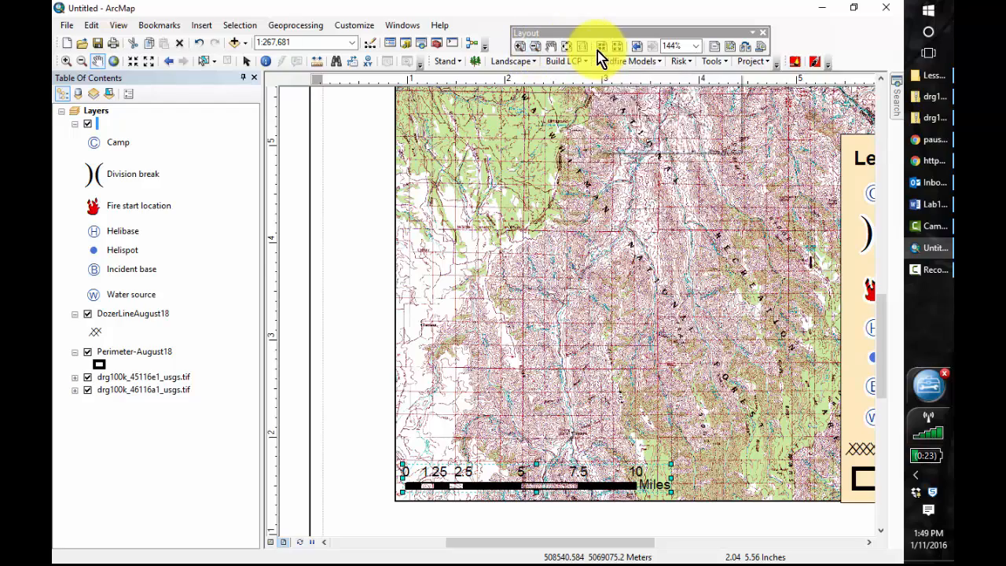
Return to the whole layout page and shift the map within its frame so the complete fire perimeter sits clear of the legend
click(619, 48)
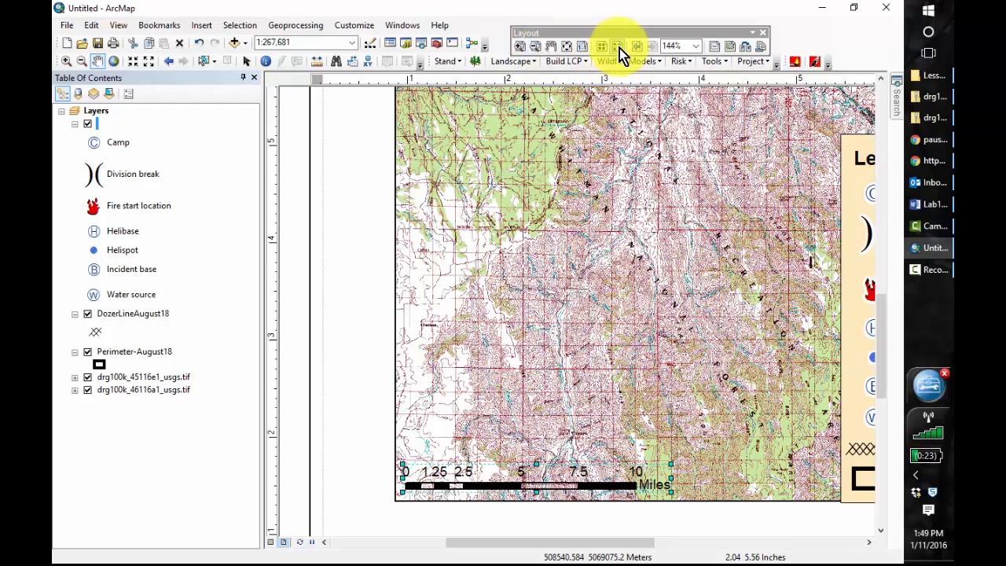
click(620, 48)
click(619, 48)
click(619, 48)
click(619, 48)
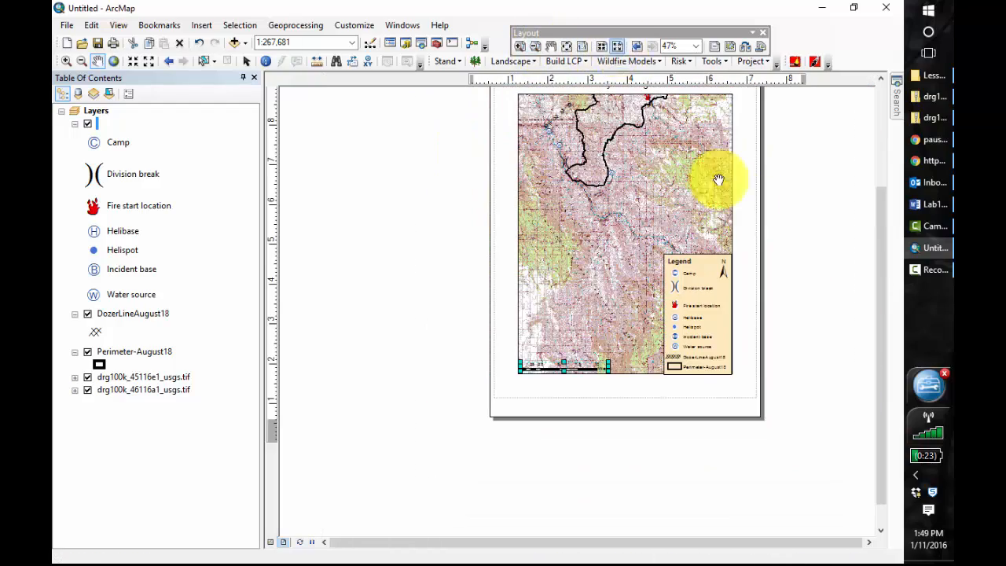
scroll(875, 336, up, 3)
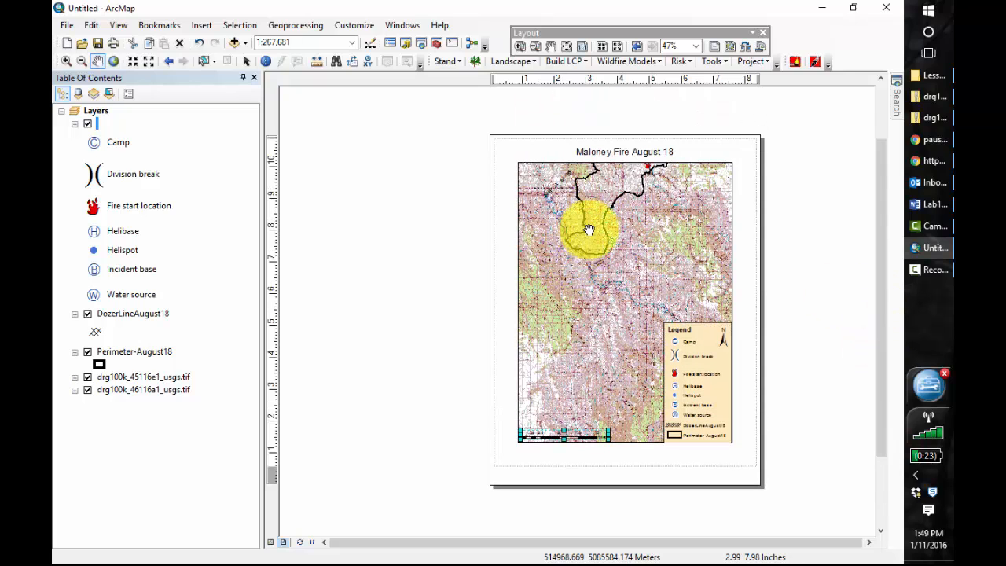
drag(588, 229, 591, 278)
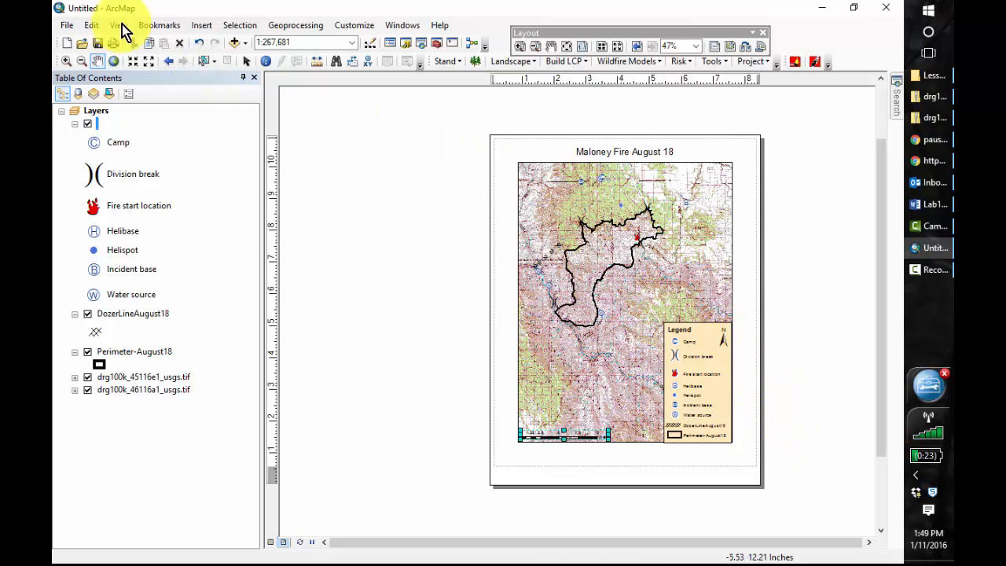
Start exporting the map layout and set the destination to the Lesson_1 folder inside 407 on the C: drive
click(68, 26)
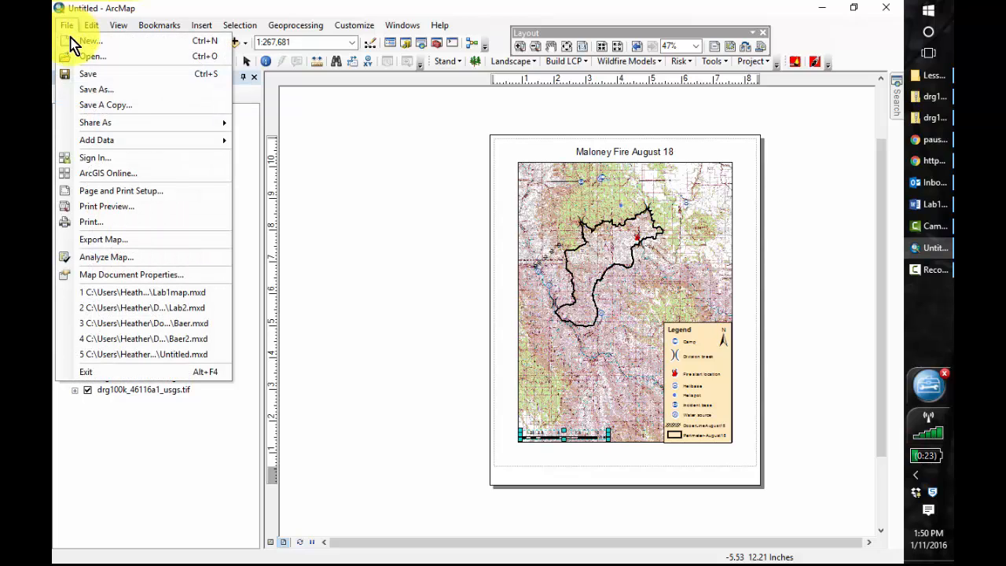
click(122, 239)
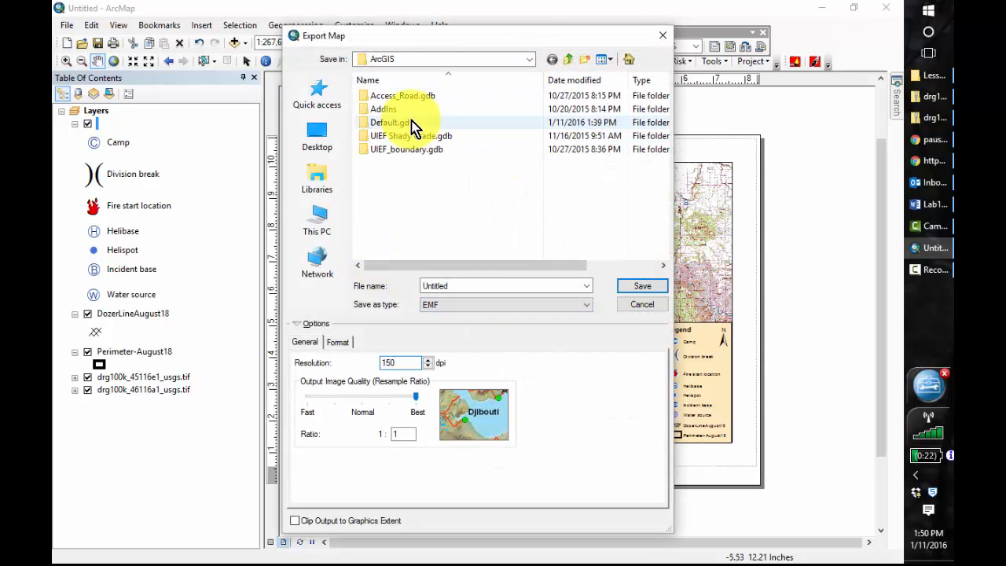
click(322, 222)
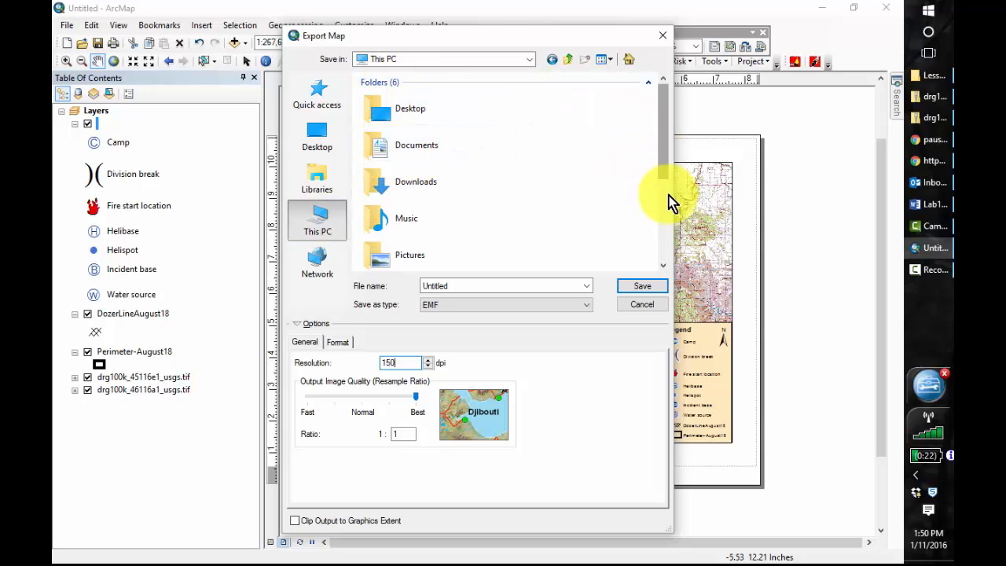
scroll(672, 202, down, 5)
double_click(441, 183)
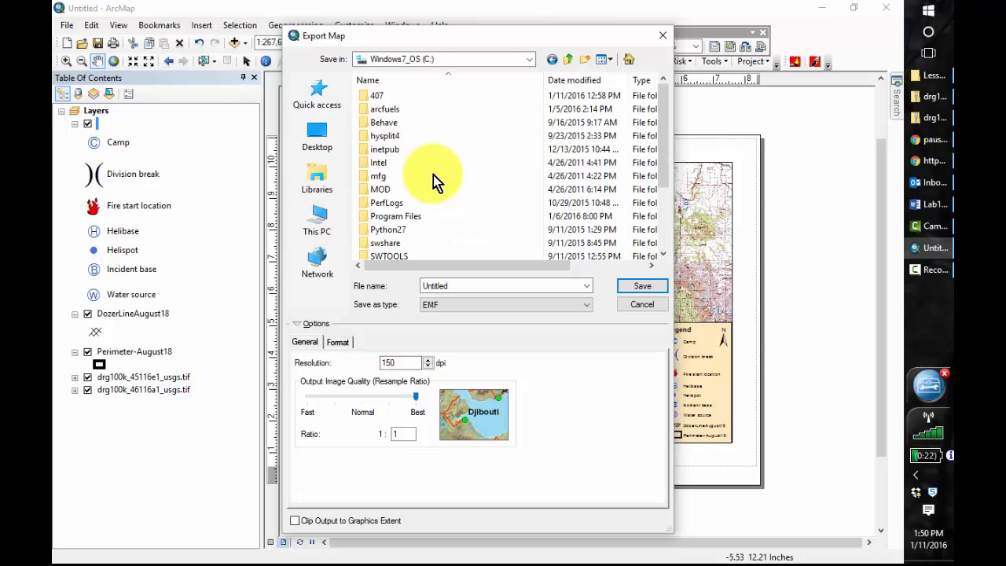
double_click(385, 96)
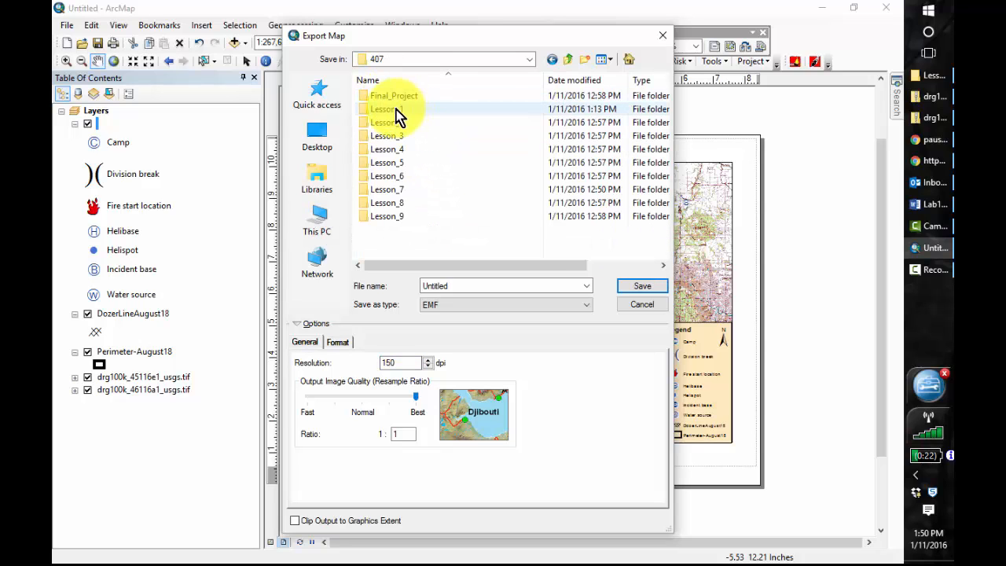
double_click(395, 109)
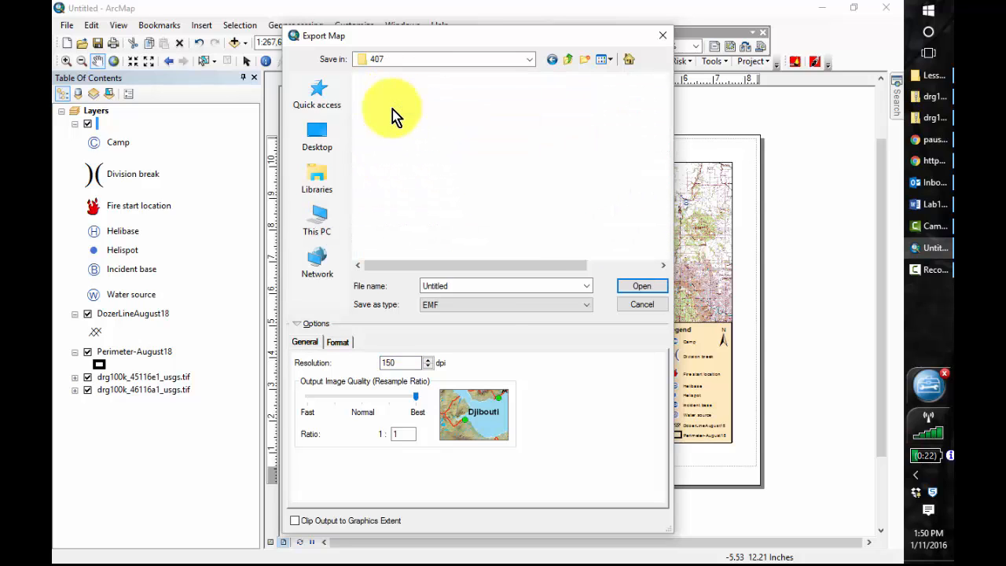
Name the export file Lesson1_ followed by the author's surname
click(458, 285)
text(Lesson)
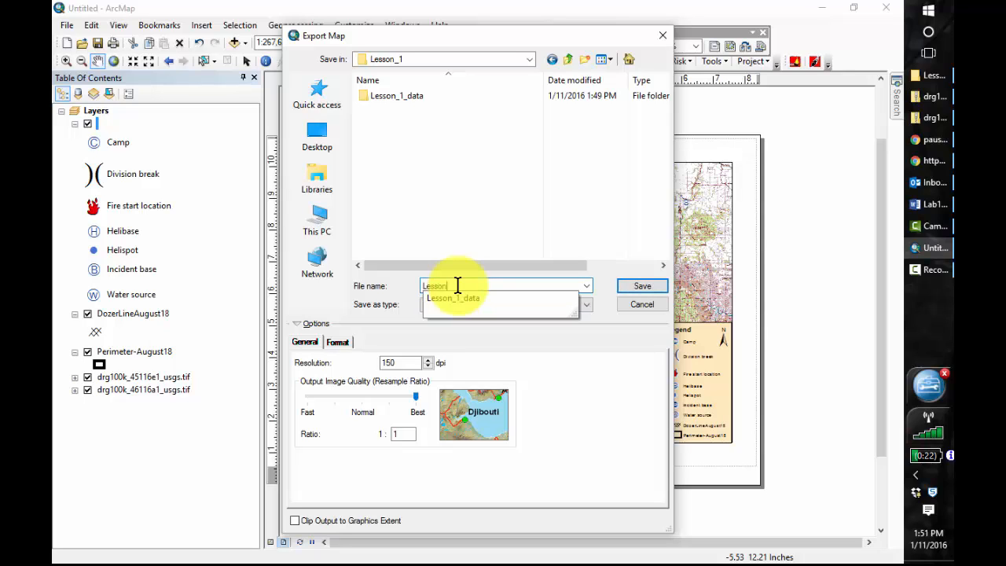
text(1_Heward)
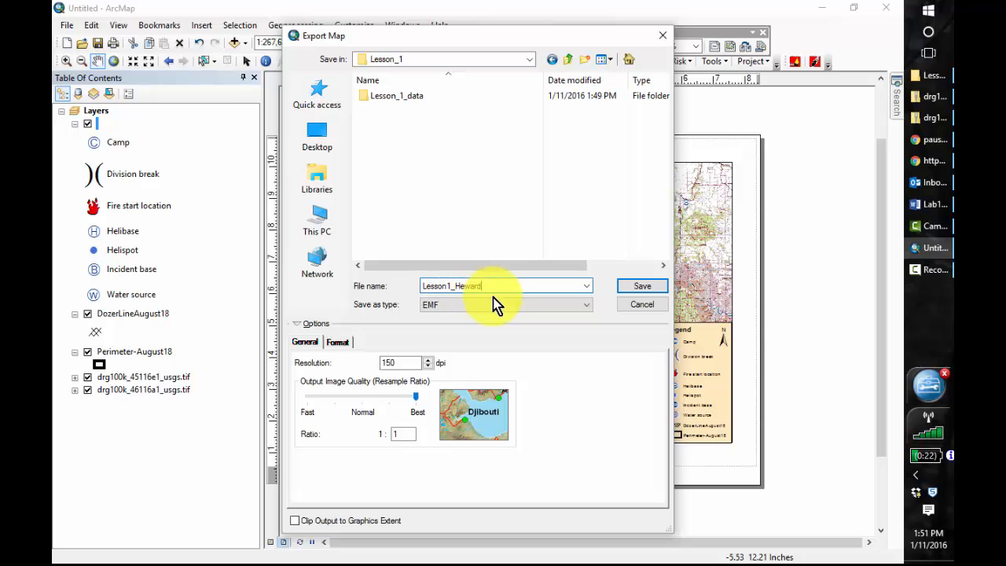
Set the export format to JPEG with a resolution of 150 dpi and save the map image
click(588, 306)
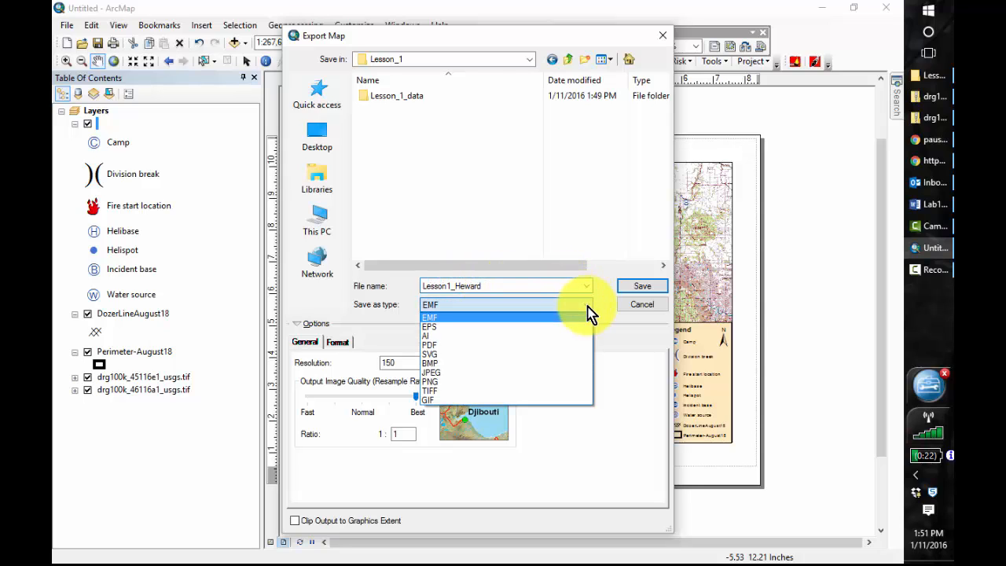
click(536, 375)
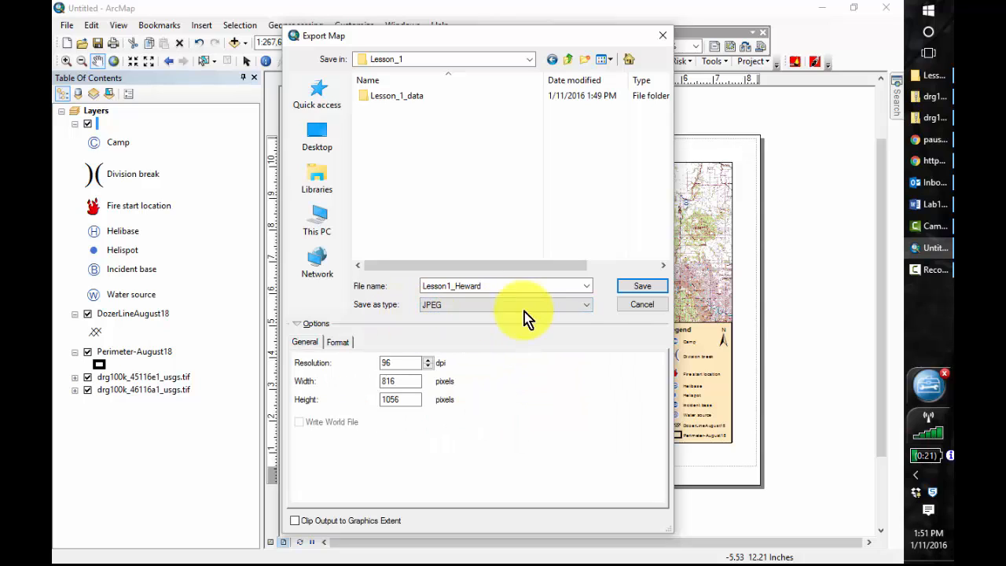
drag(400, 365, 371, 363)
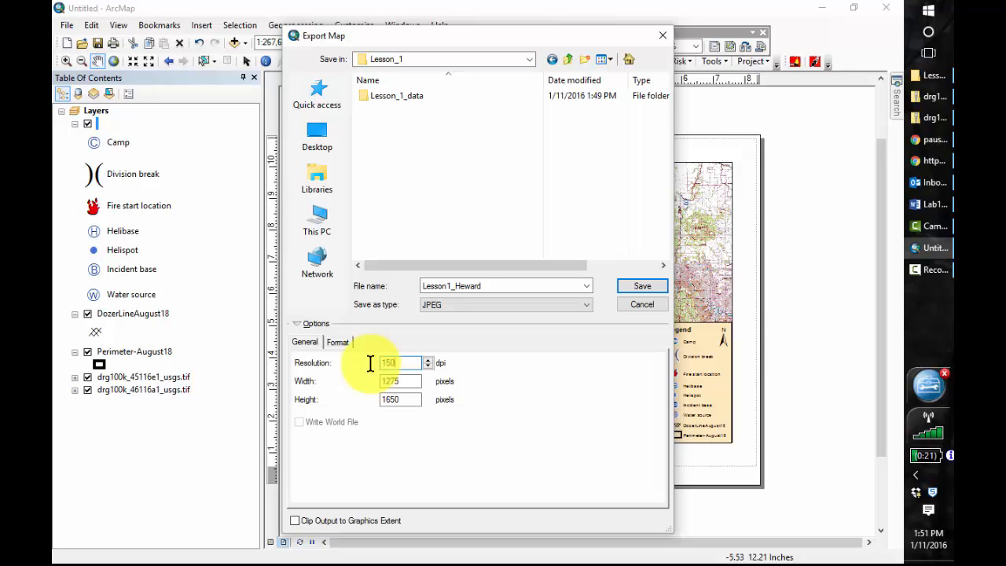
click(637, 288)
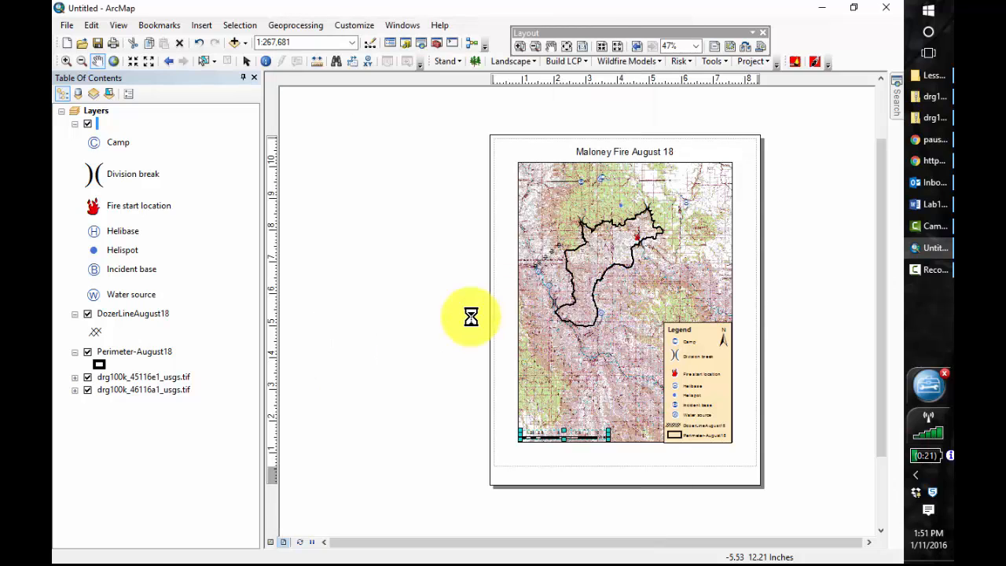